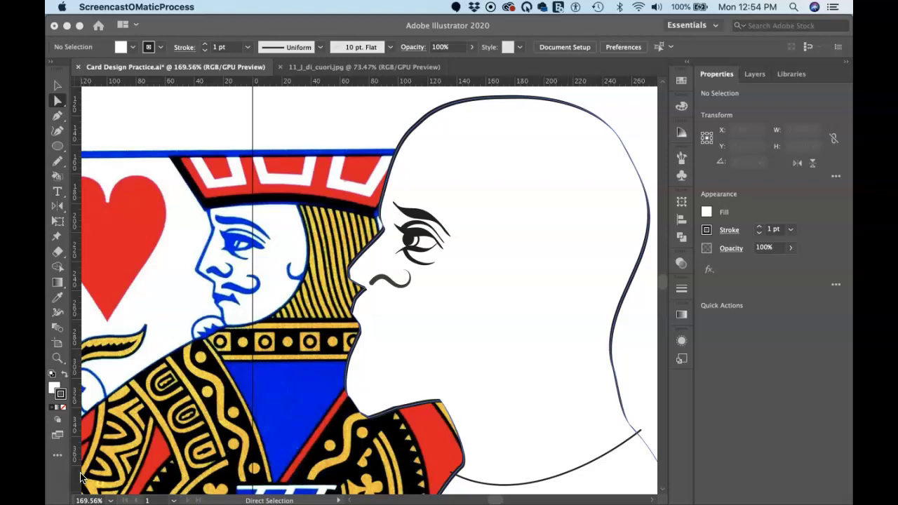
Delete the jack of hearts reference image beside the line drawing and fit the artboard in the window.
left_click(185, 400)
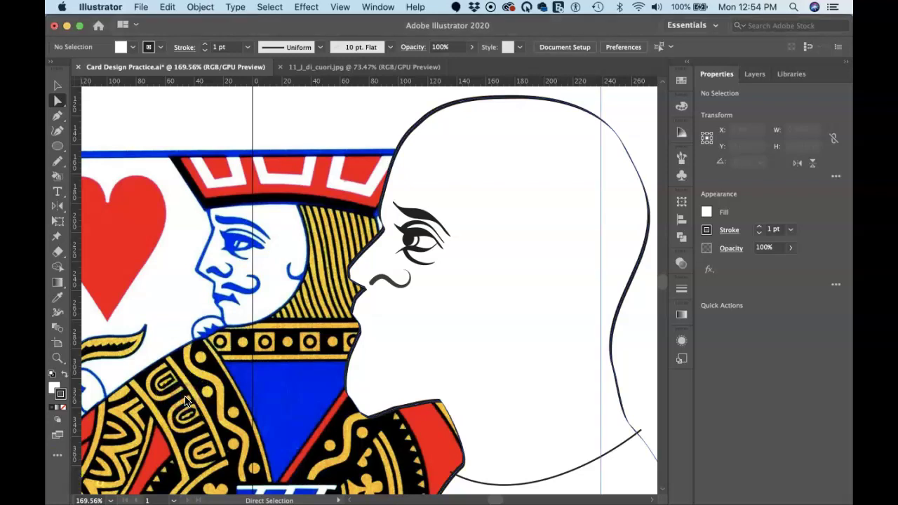
left_click(228, 292)
key("BackSpace")
left_click(237, 277)
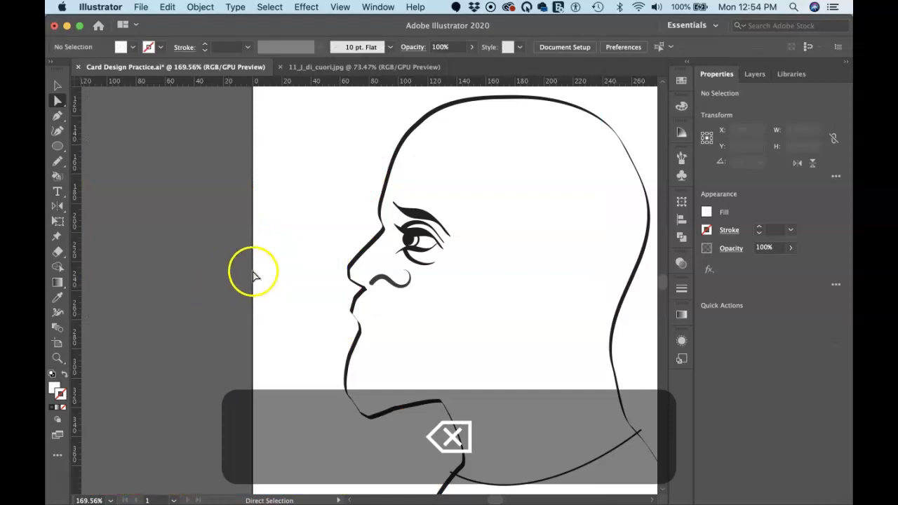
key("super+0")
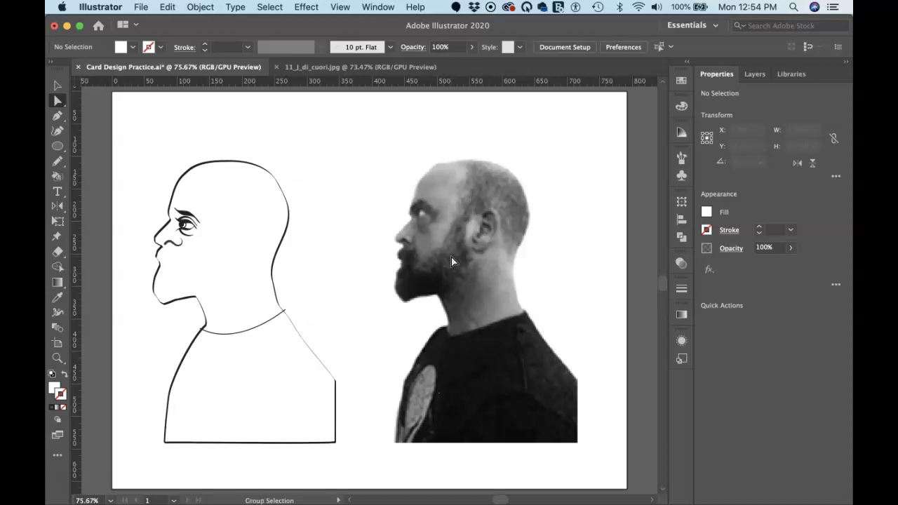
key("super+Tab")
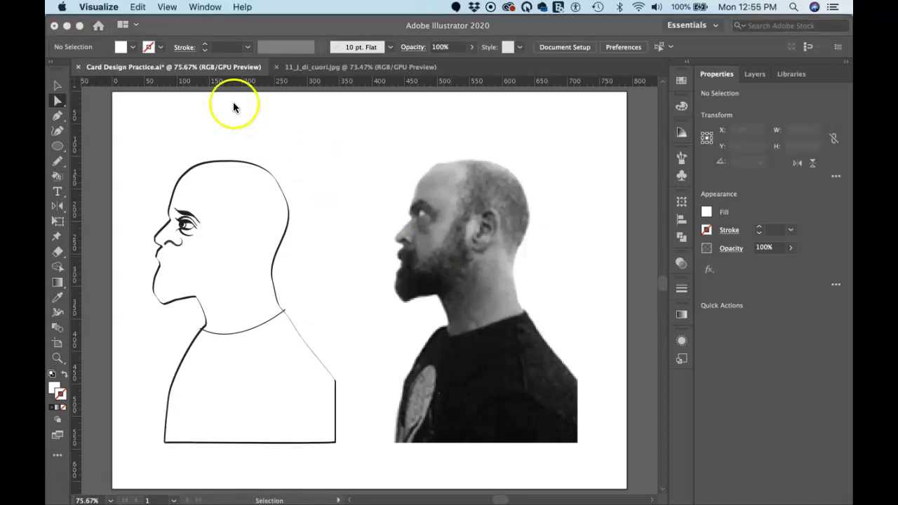
left_click(202, 107)
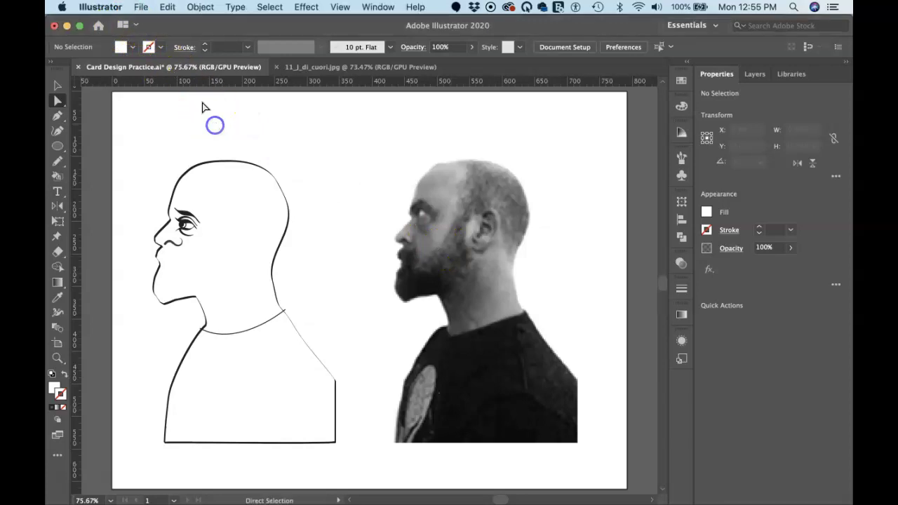
left_click(141, 8)
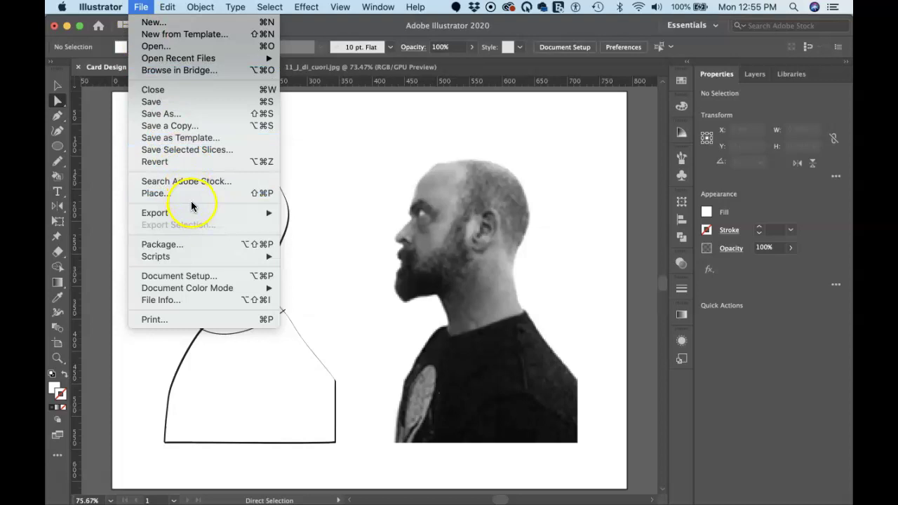
left_click(250, 193)
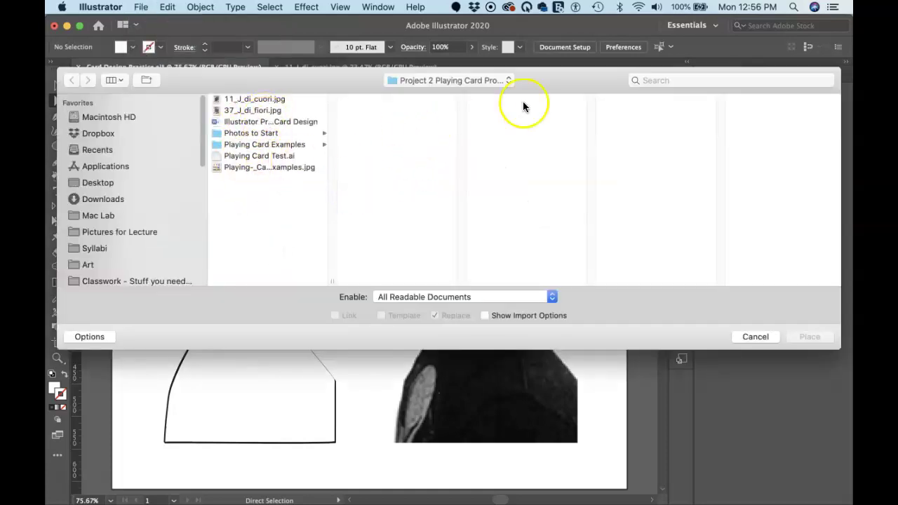
left_click_drag(546, 82, 521, 79)
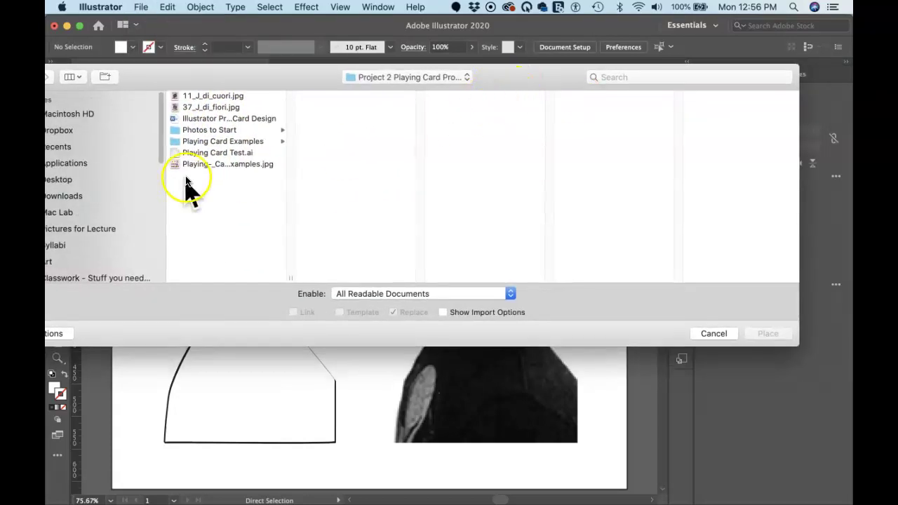
left_click(713, 334)
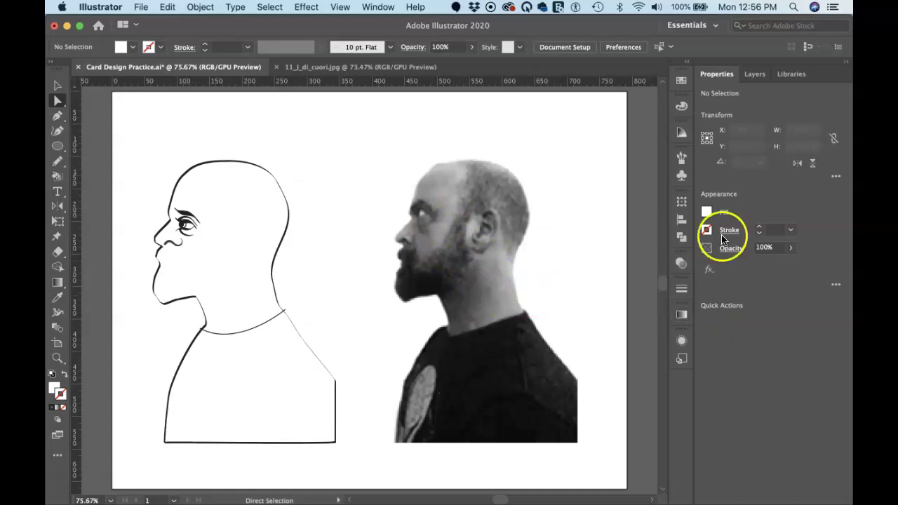
Hide Layer 1 and convert Layer 2, which holds the portrait photo, into a template layer.
left_click(756, 74)
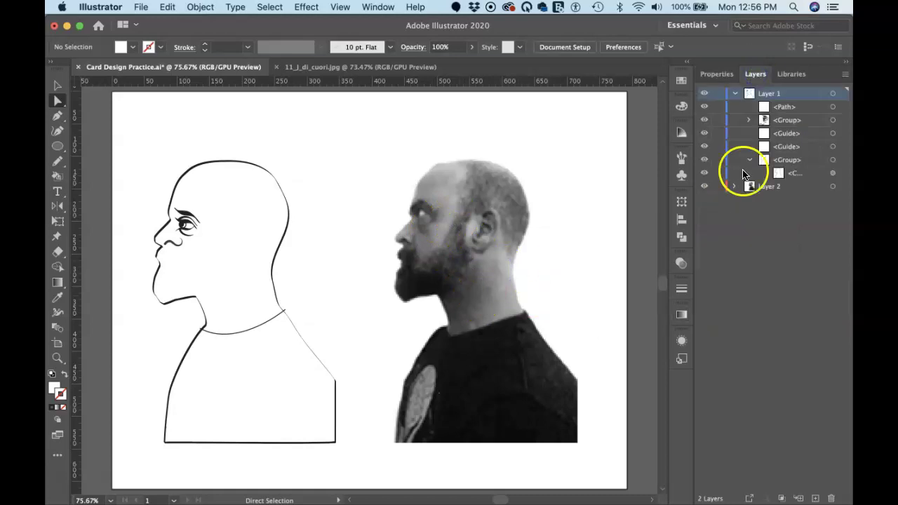
left_click(705, 93)
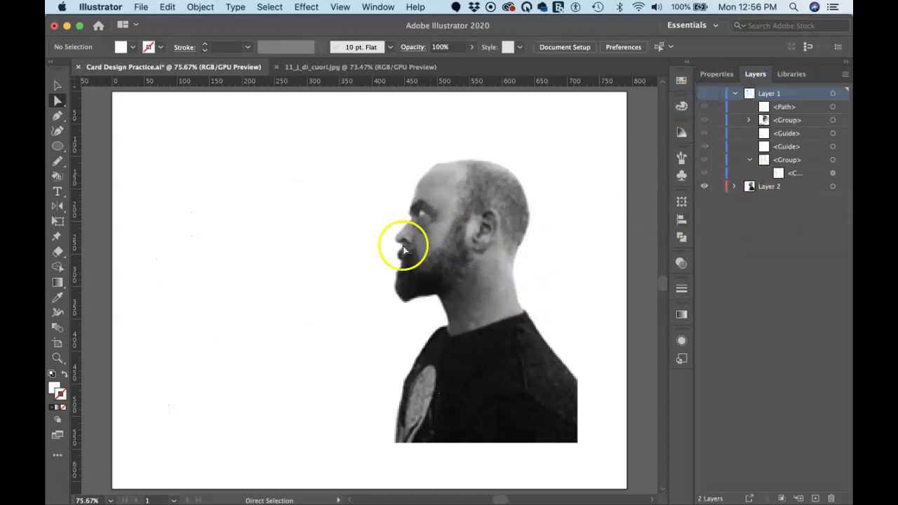
left_click(778, 187)
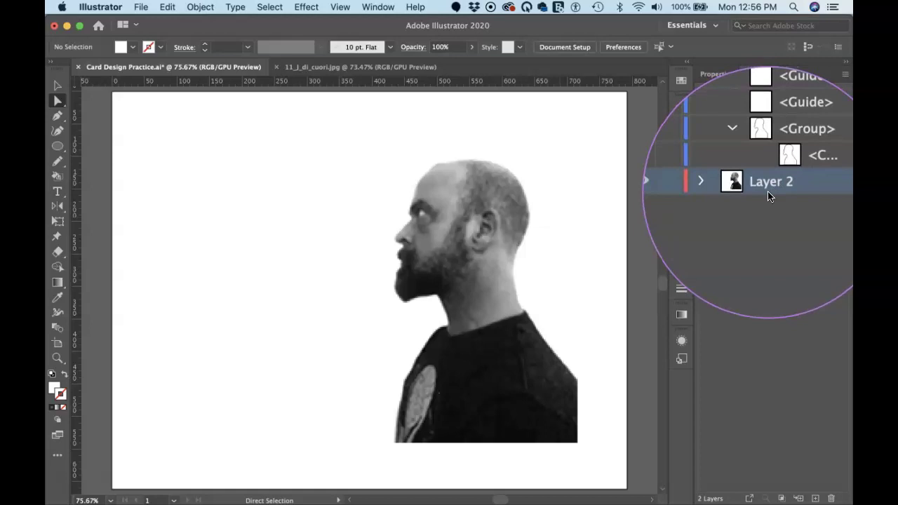
left_click(843, 76)
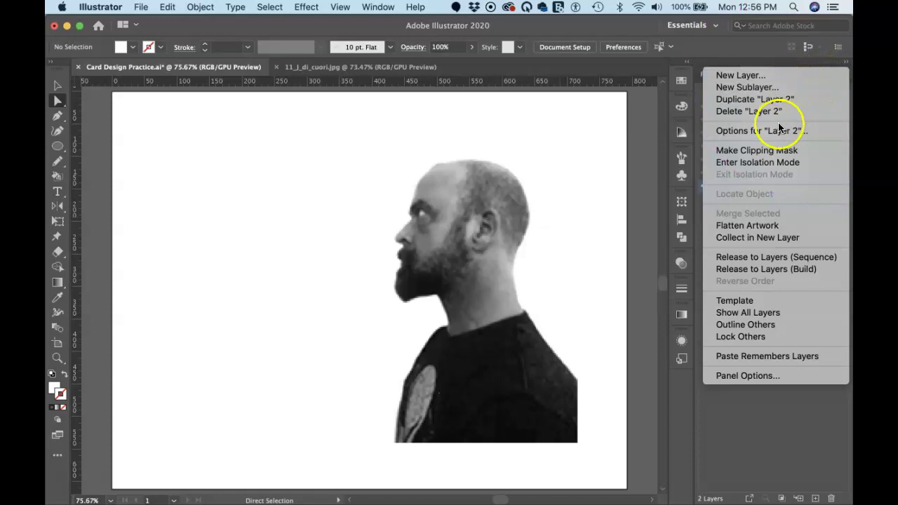
left_click(755, 301)
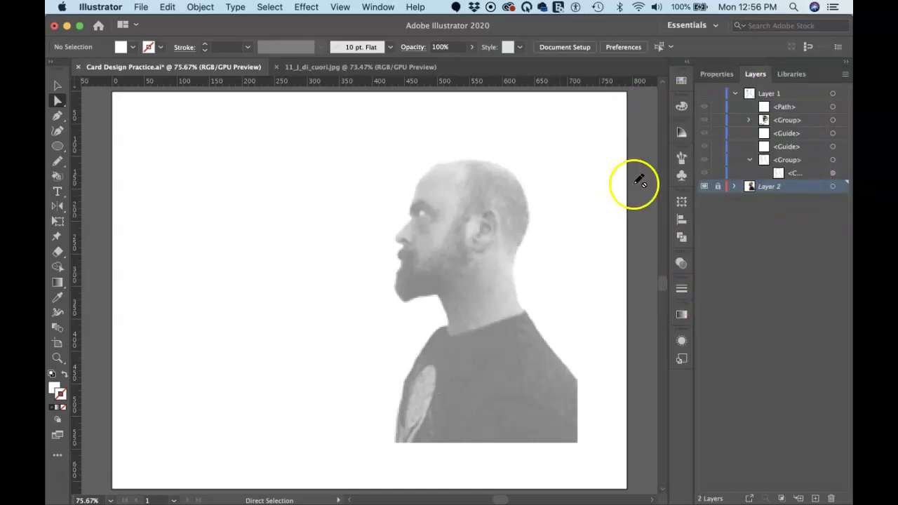
Make Layer 1 the active layer, show it again, and switch to the Pen tool for tracing the head.
left_click(781, 95)
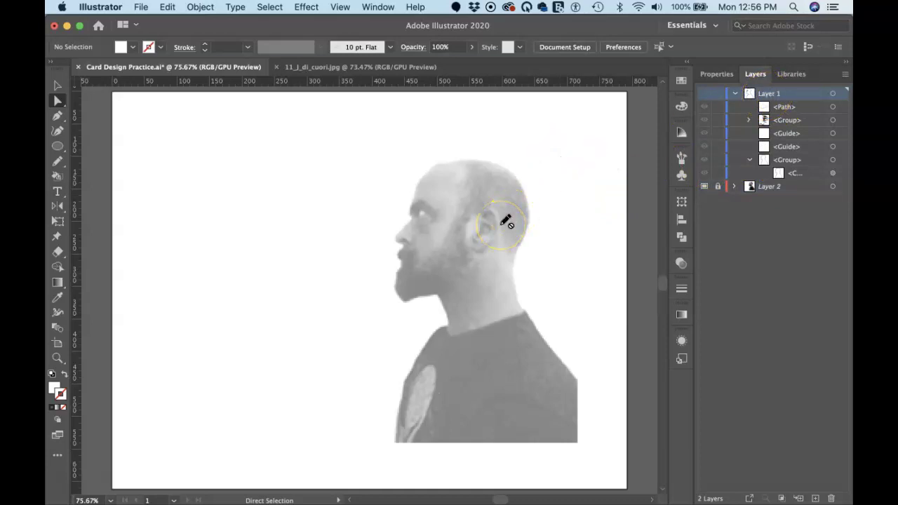
key("p")
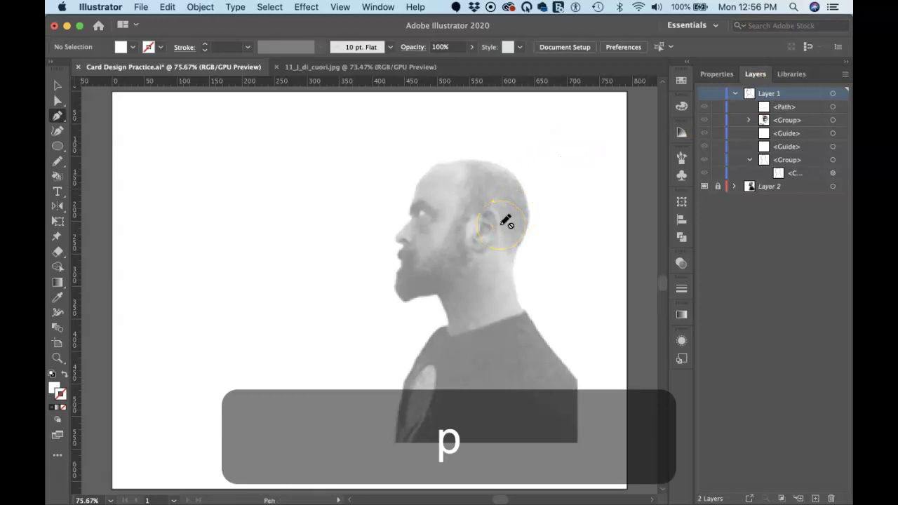
scroll(507, 222, "up", 5)
scroll(507, 222, "up", 5)
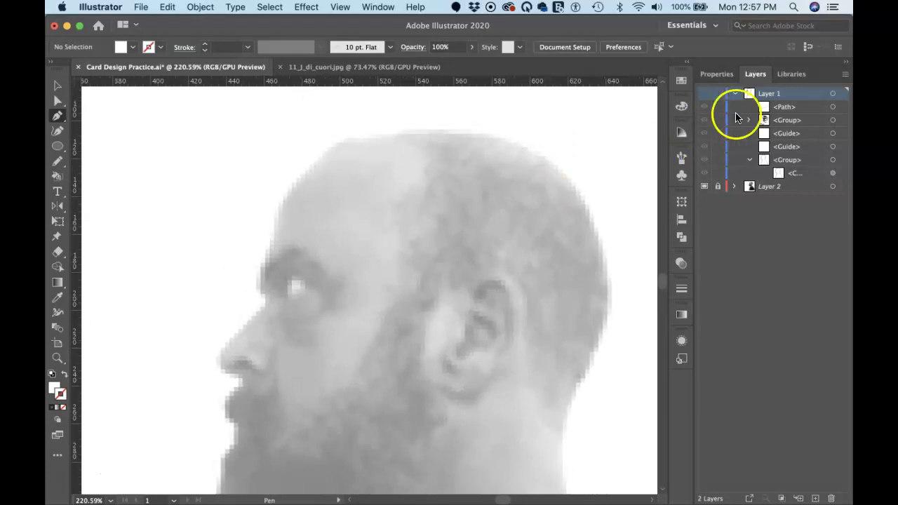
left_click(705, 93)
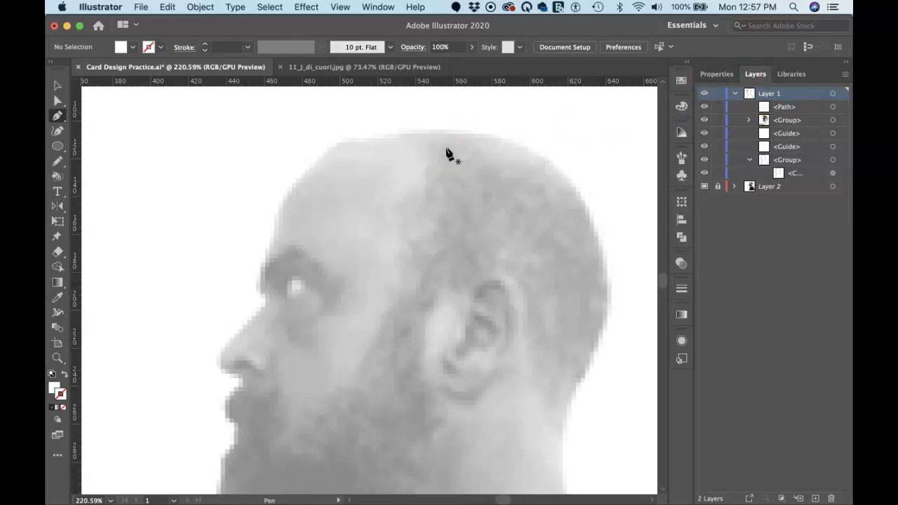
Start a Pen path with two smooth anchor points along the top of the head in the photo.
scroll(447, 153, "up", 5)
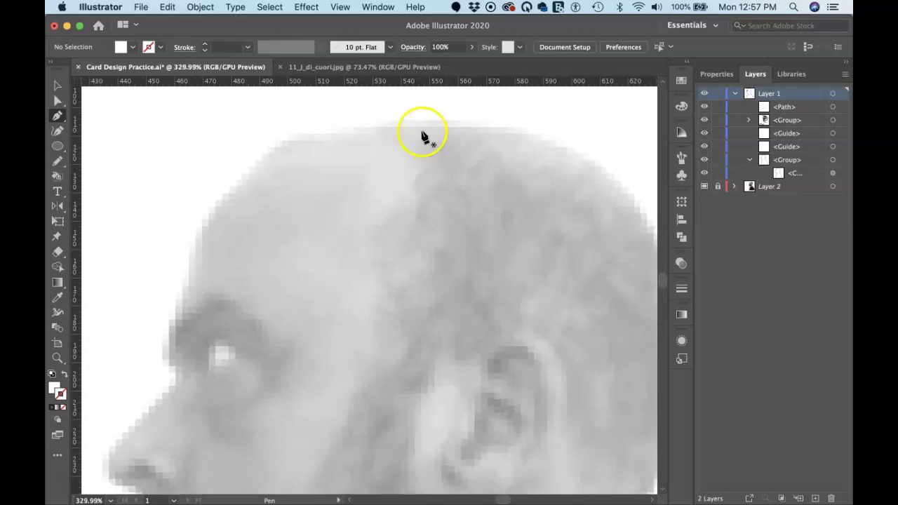
left_click_drag(414, 125, 444, 125)
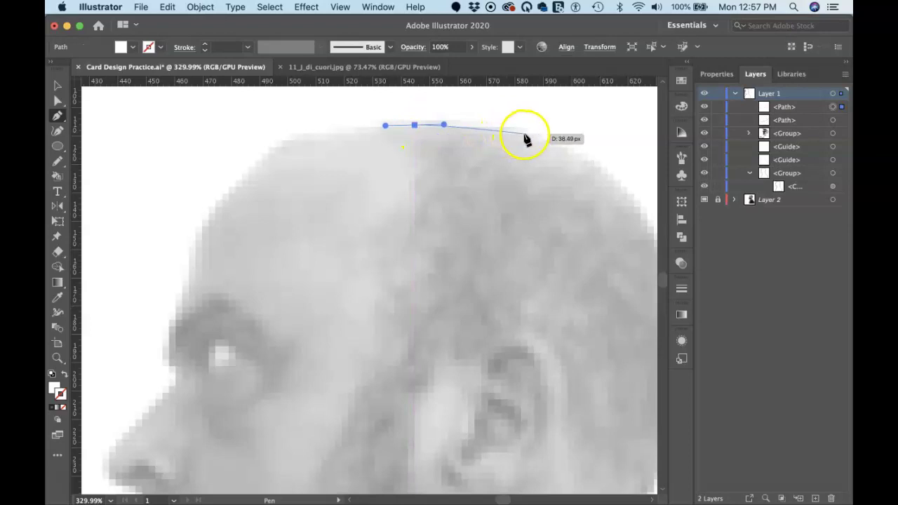
left_click_drag(534, 136, 561, 145)
scroll(560, 146, "right", 3)
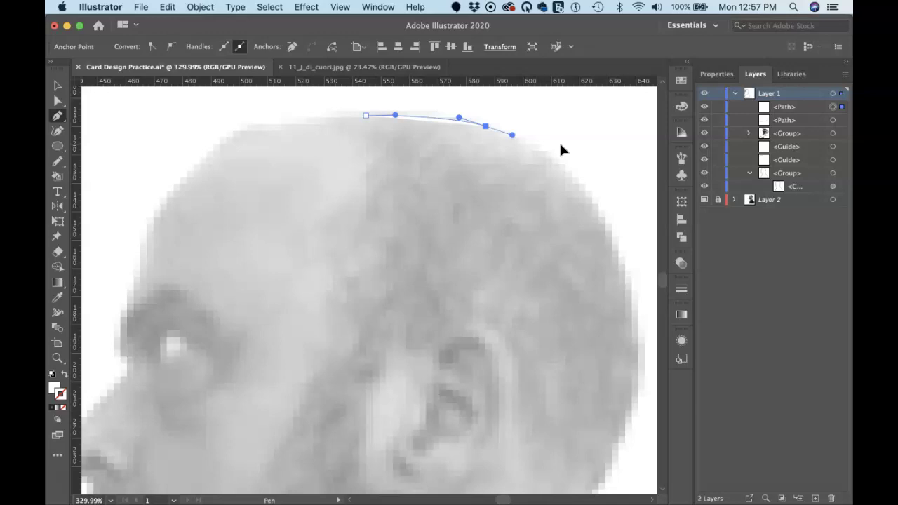
Remove the fill from the new path and give it a magenta stroke.
key("slash")
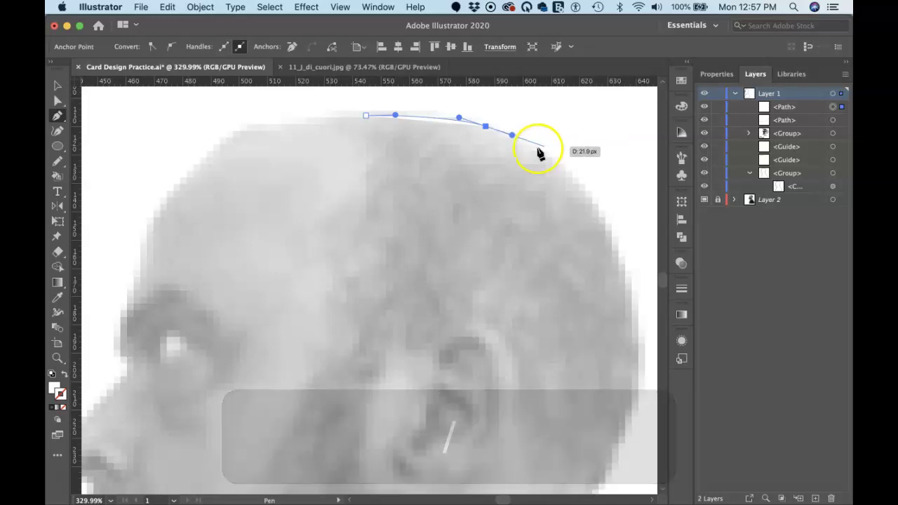
key("x")
key("slash")
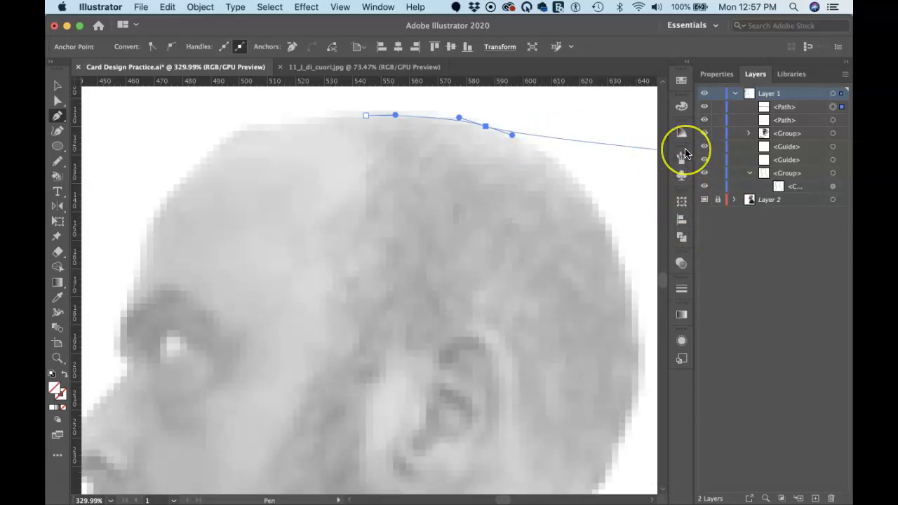
key("x")
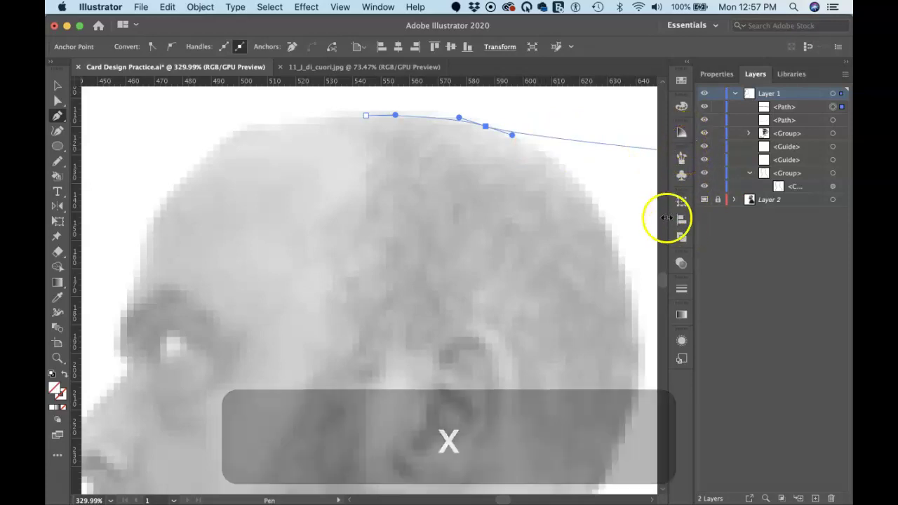
left_click(682, 80)
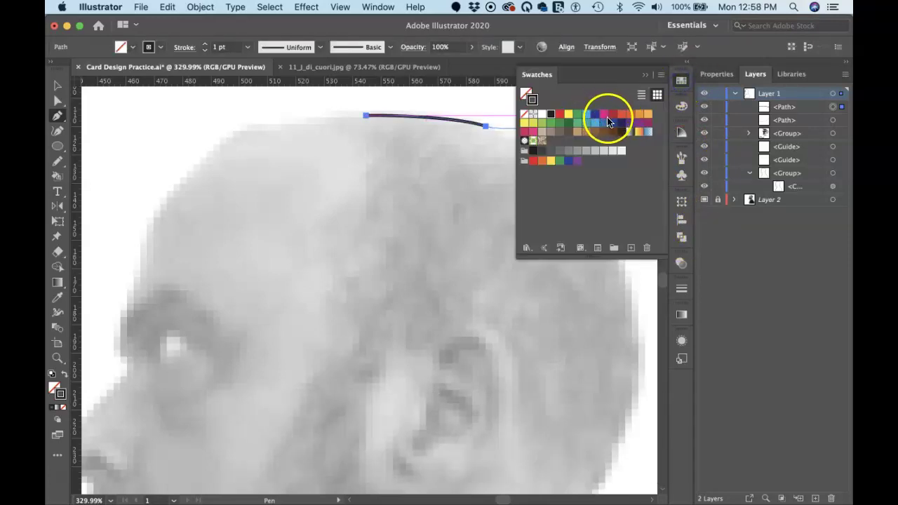
left_click(603, 115)
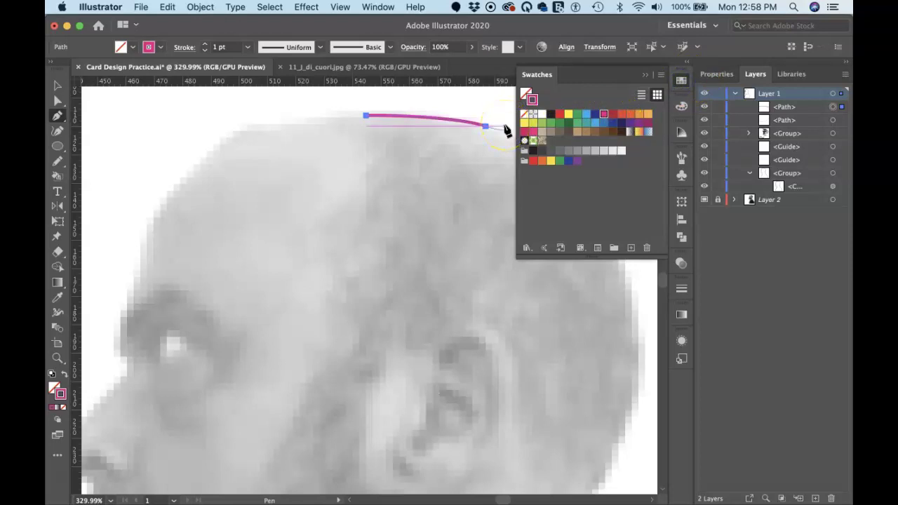
left_click(645, 76)
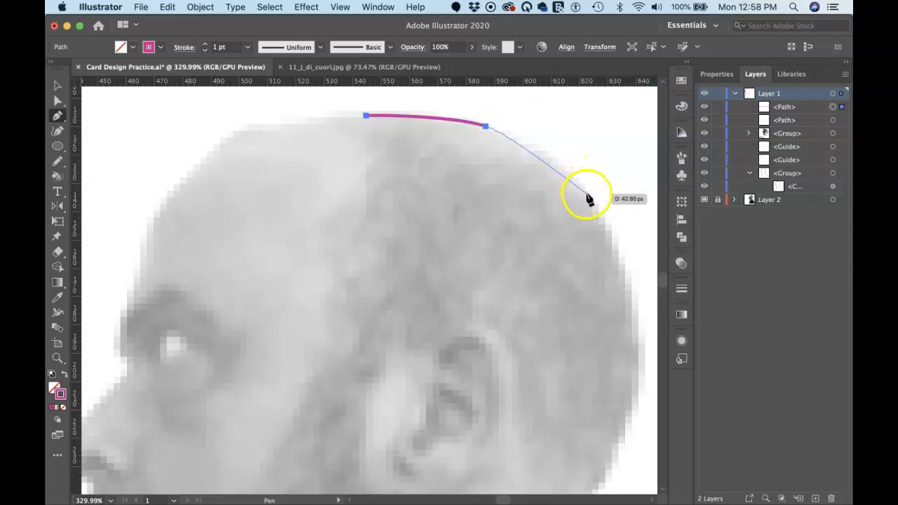
Continue the path with smooth curves around the back of the head and down the back of the neck.
left_click_drag(589, 198, 610, 230)
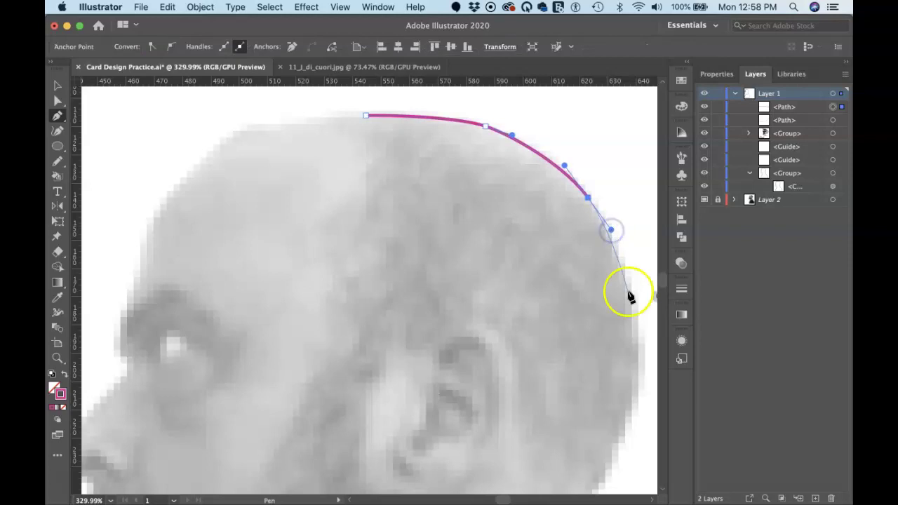
scroll(630, 296, "down", 2)
scroll(630, 297, "right", 2)
left_click_drag(603, 289, 601, 309)
scroll(603, 318, "down", 5)
scroll(602, 317, "left", 2)
left_click_drag(559, 395, 542, 455)
scroll(555, 418, "down", 5)
scroll(555, 418, "right", 1)
scroll(543, 454, "down", 5)
scroll(542, 455, "right", 1)
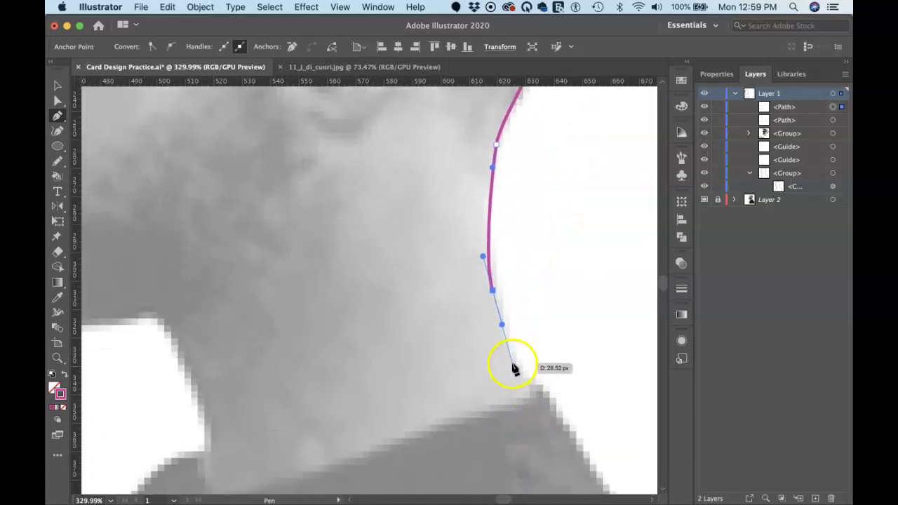
Extend the path from the neck along the sloping shoulder to the shirt's vertical edge, ending it in a corner point.
left_click_drag(530, 384, 533, 387)
left_click(547, 404)
scroll(544, 403, "down", 5)
scroll(543, 403, "right", 2)
left_click_drag(547, 371, 585, 403)
scroll(585, 403, "down", 3)
scroll(585, 404, "right", 2)
scroll(584, 403, "down", 4)
scroll(584, 403, "right", 4)
left_click(577, 395)
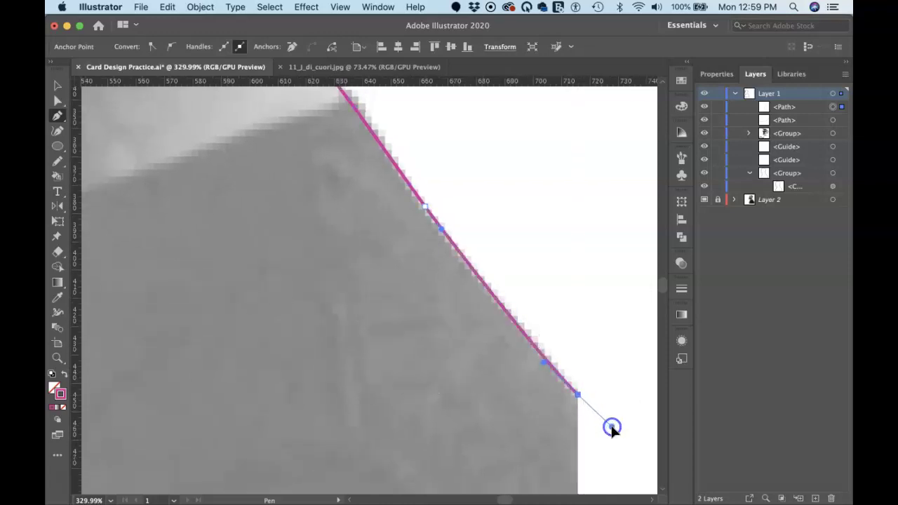
left_click(578, 395)
Trace straight segments down the shirt's vertical back edge and along its bottom edge to the front lower corner.
scroll(579, 397, "down", 5)
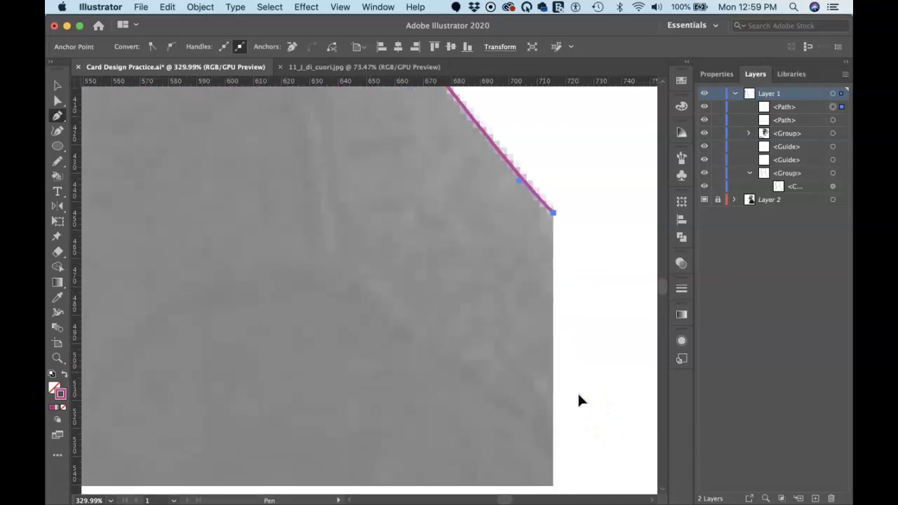
scroll(578, 401, "down", 2)
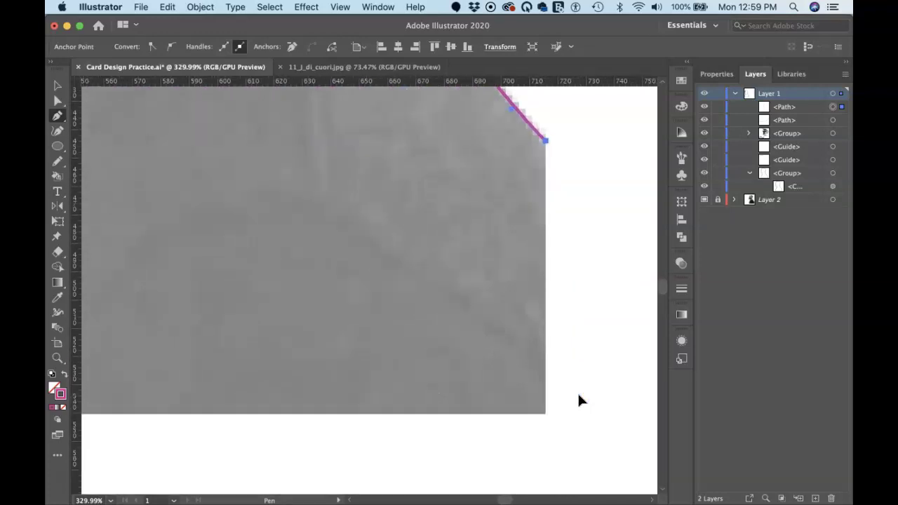
left_click(546, 415)
scroll(544, 420, "left", 5)
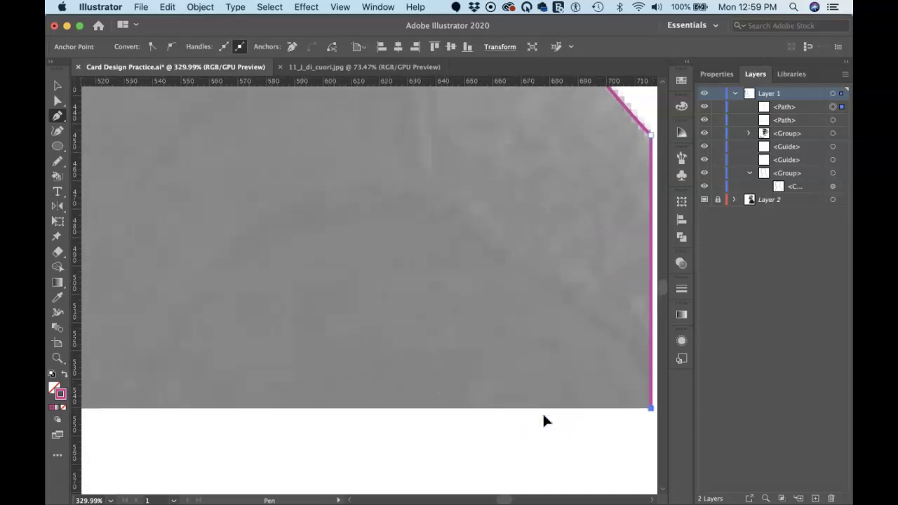
scroll(543, 411, "left", 10)
left_click(310, 421)
left_click(261, 425)
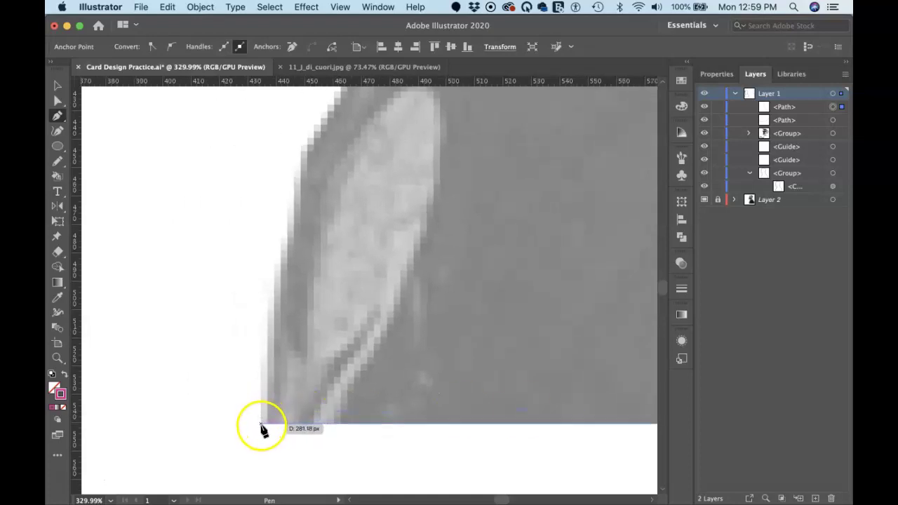
left_click(263, 426)
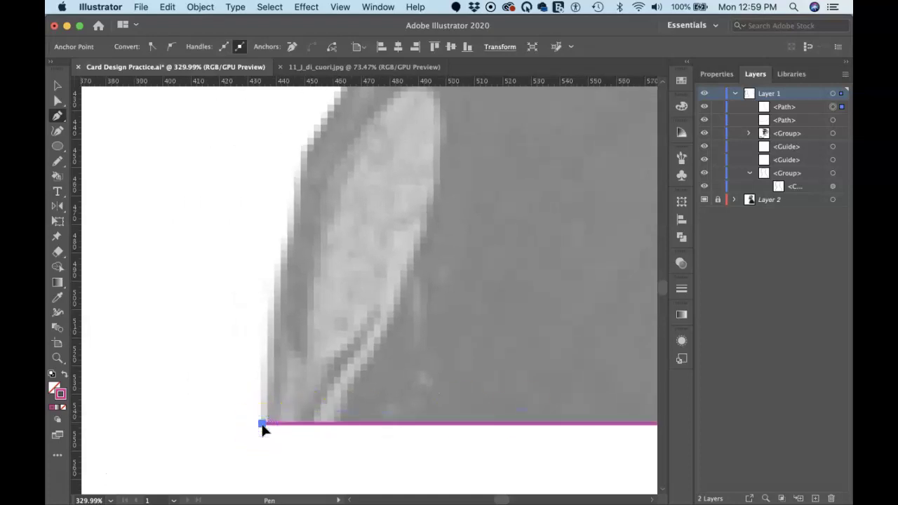
Trace the shirt's front edge upward from the lower front corner past the sleeve print with smooth curved segments.
mouse_move(262, 427)
left_mouse_down()
mouse_move(257, 367)
mouse_move(260, 393)
mouse_move(271, 285)
mouse_move(263, 423)
left_mouse_up()
left_click_drag(263, 423, 286, 367)
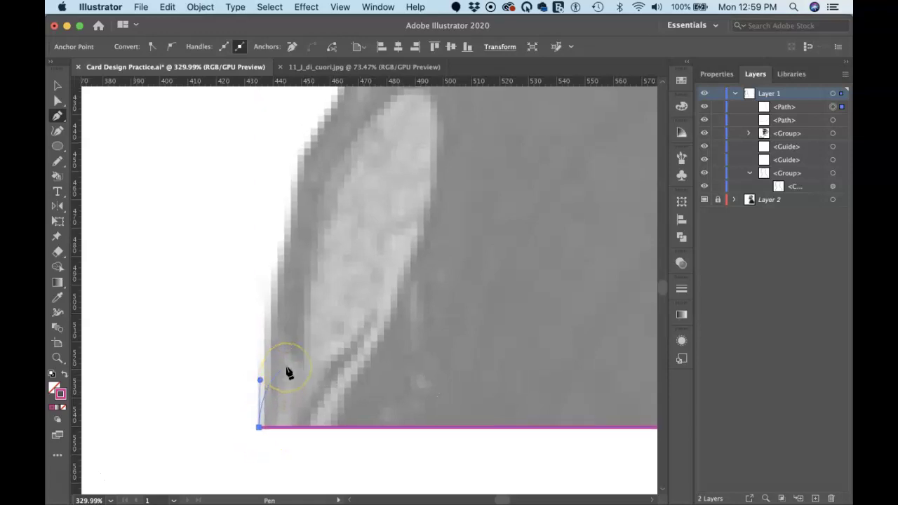
scroll(287, 371, "up", 3)
scroll(286, 371, "right", 3)
scroll(287, 373, "down", 3)
scroll(287, 373, "left", 1)
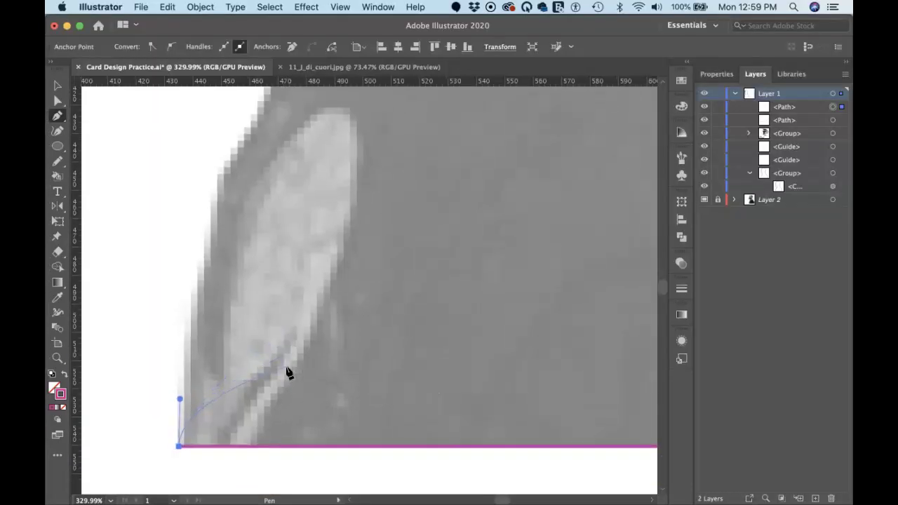
left_click_drag(287, 374, 226, 166)
scroll(224, 166, "up", 4)
scroll(224, 165, "right", 2)
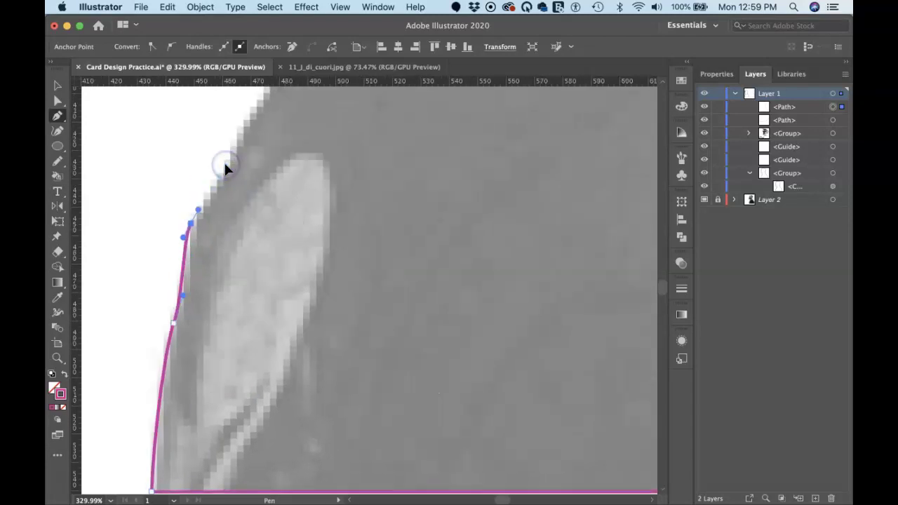
Continue the path along the front of the shoulder to the collar at the base of the throat.
left_click_drag(202, 199, 193, 212)
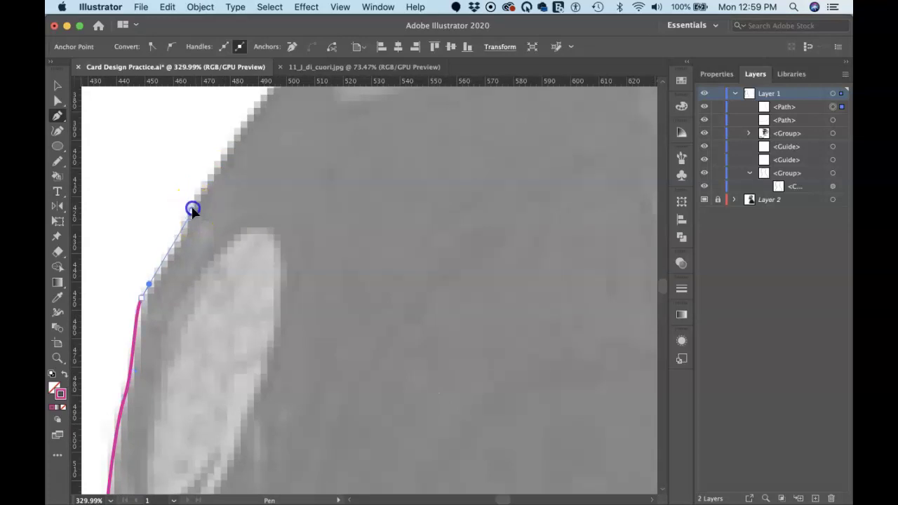
scroll(200, 195, "up", 3)
scroll(200, 195, "right", 3)
left_click_drag(202, 174, 201, 176)
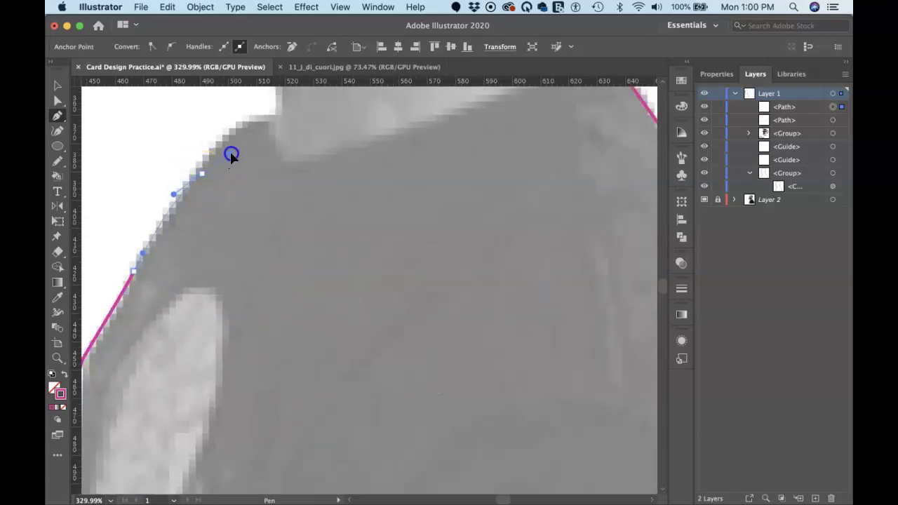
left_click_drag(260, 135, 276, 123)
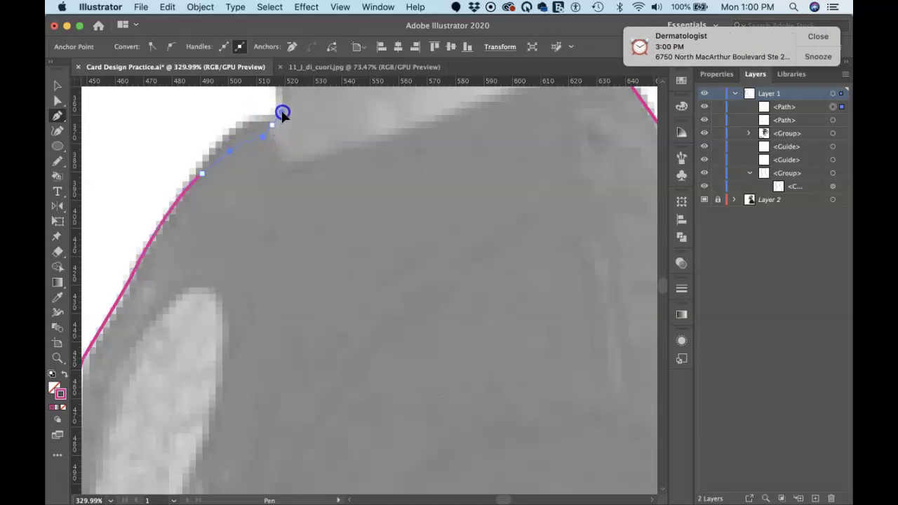
scroll(281, 112, "up", 5)
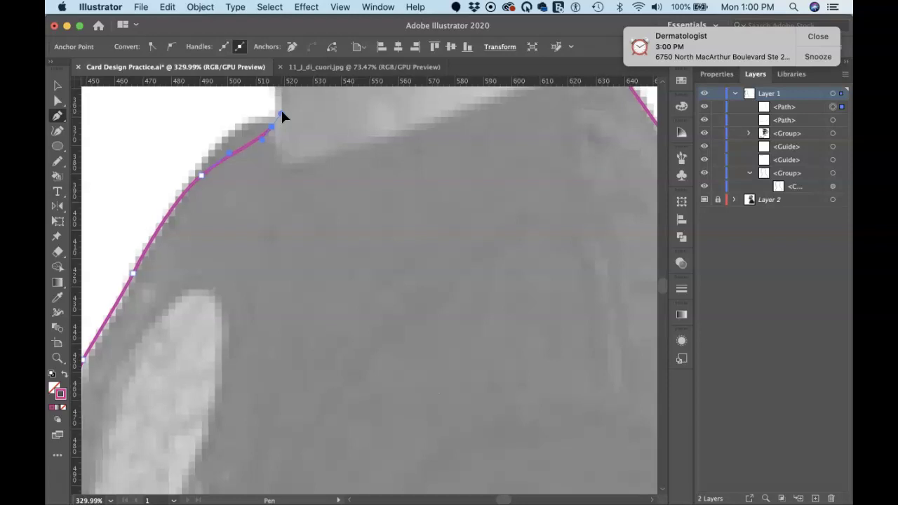
Curve the path from the collar up the front of the neck, and dismiss the calendar reminder.
left_click_drag(252, 209, 231, 134)
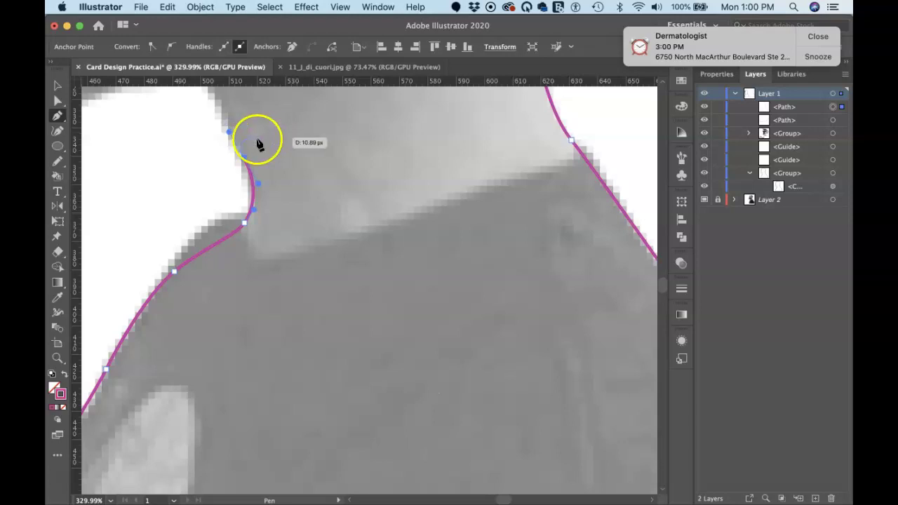
left_click(818, 40)
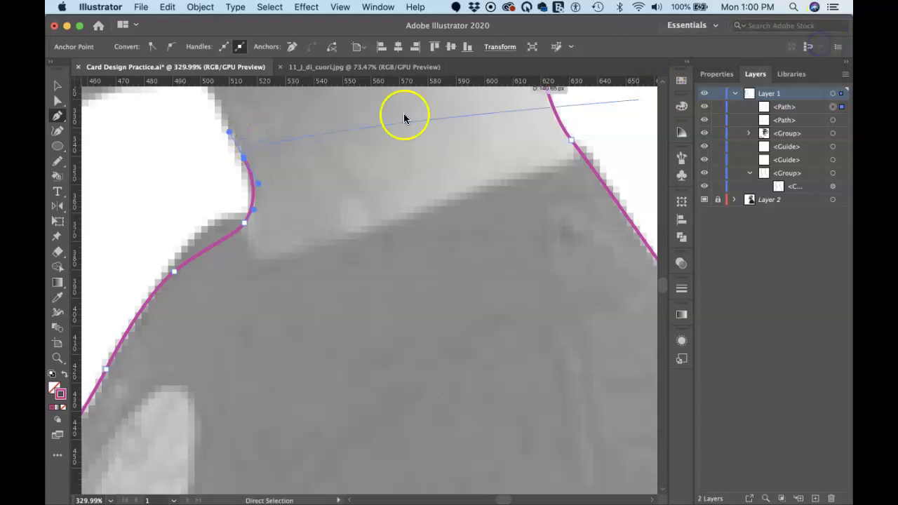
scroll(258, 154, "up", 3)
scroll(259, 155, "left", 2)
scroll(257, 154, "up", 4)
scroll(258, 154, "left", 2)
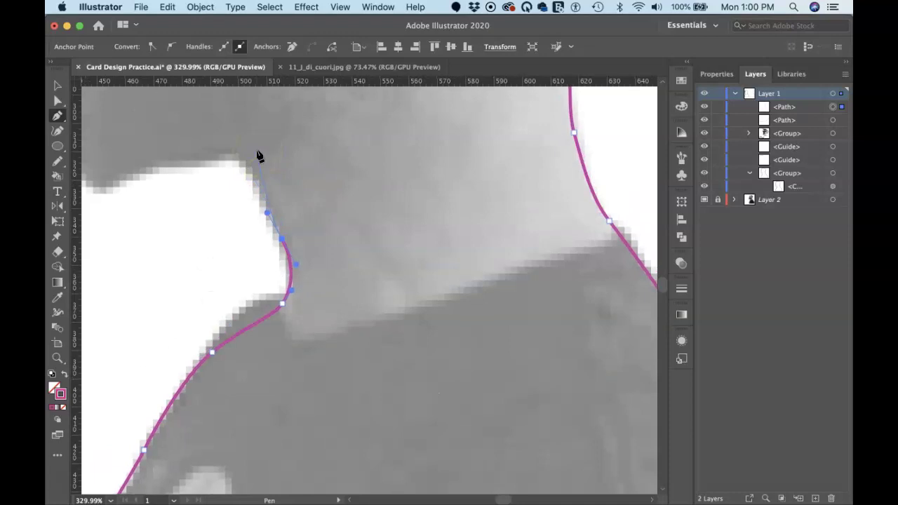
Trace the underside of the jaw with smooth curves from the throat around the bottom of the chin.
left_click_drag(256, 156, 190, 175)
left_click_drag(124, 197, 182, 191)
scroll(117, 203, "left", 5)
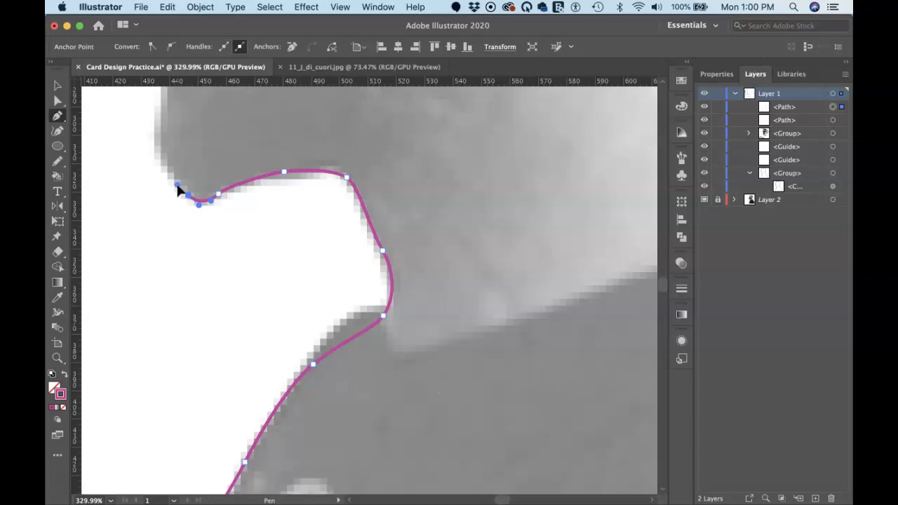
key("space")
left_click_drag(181, 195, 178, 257)
key("space")
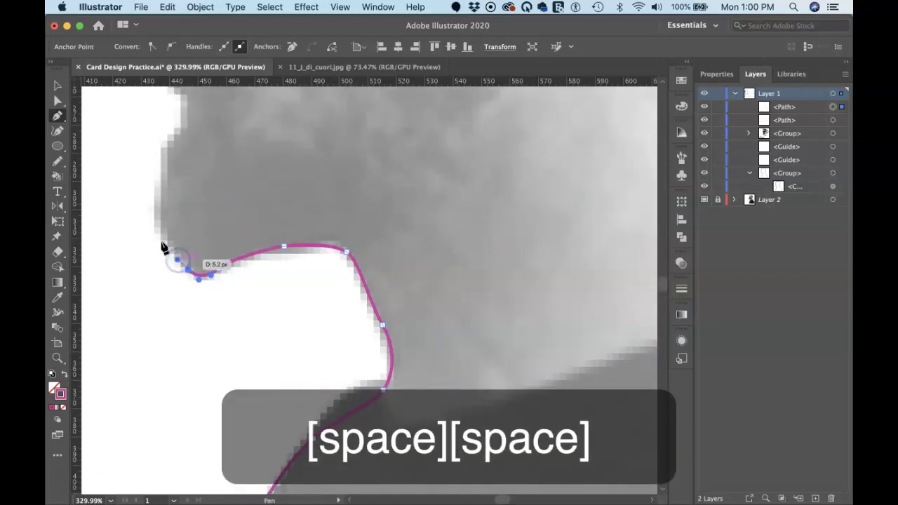
Trace the front of the chin with straight segments up to the hollow below the lower lip.
left_click(161, 233)
left_click(166, 178)
left_click(162, 147)
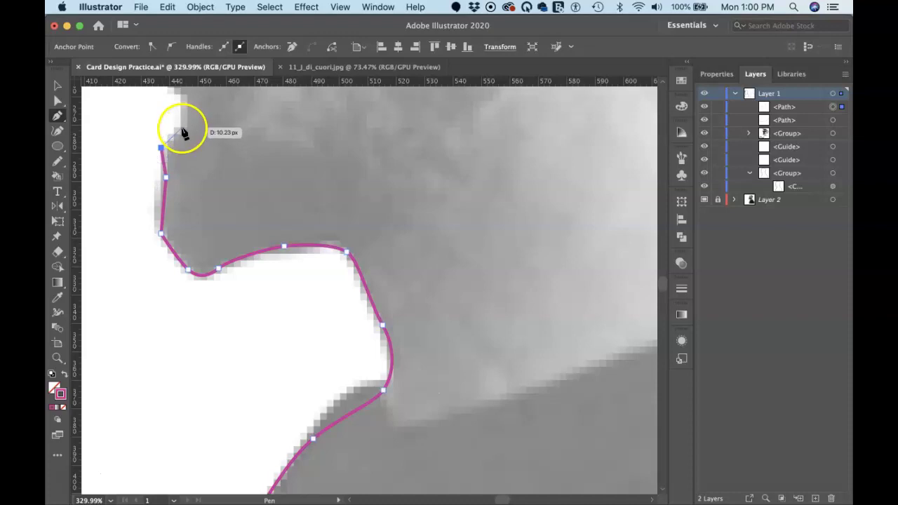
scroll(181, 129, "up", 3)
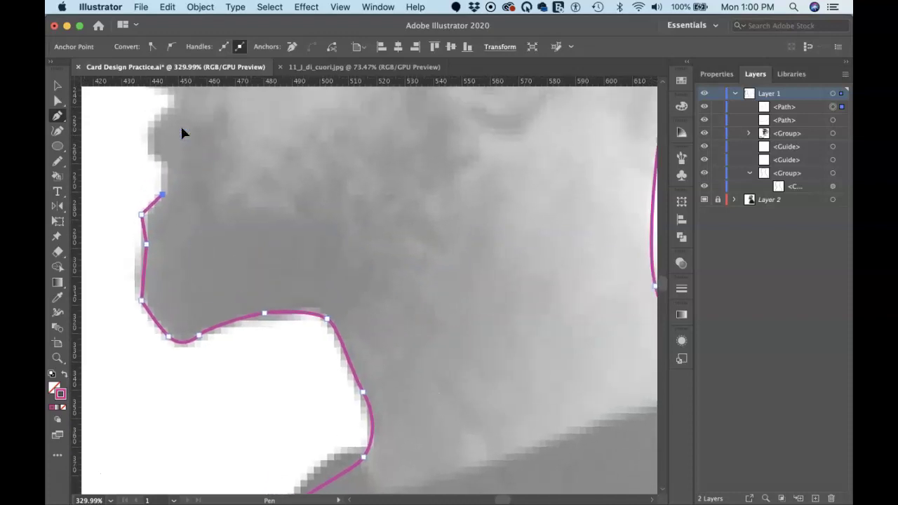
Outline the lips with short straight segments up toward the base of the nose.
left_click(166, 164)
left_click(146, 151)
left_click(144, 137)
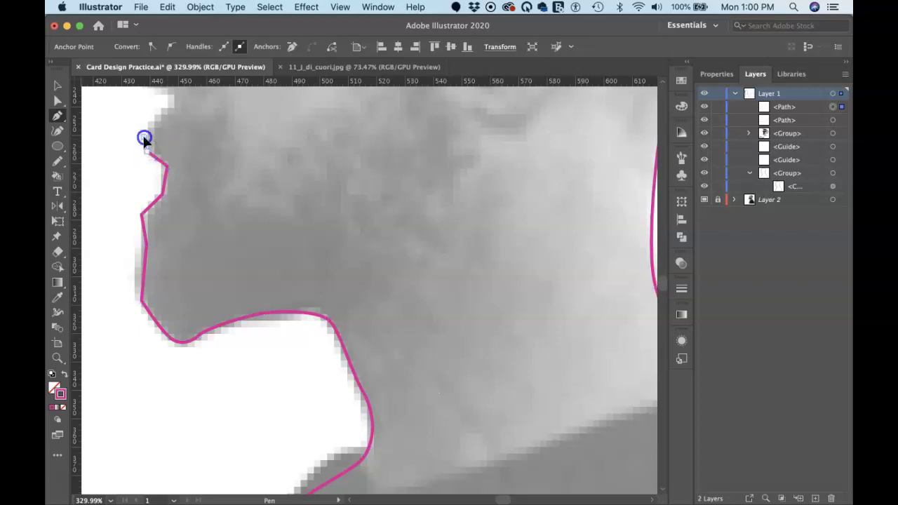
left_click(172, 107)
scroll(174, 114, "up", 5)
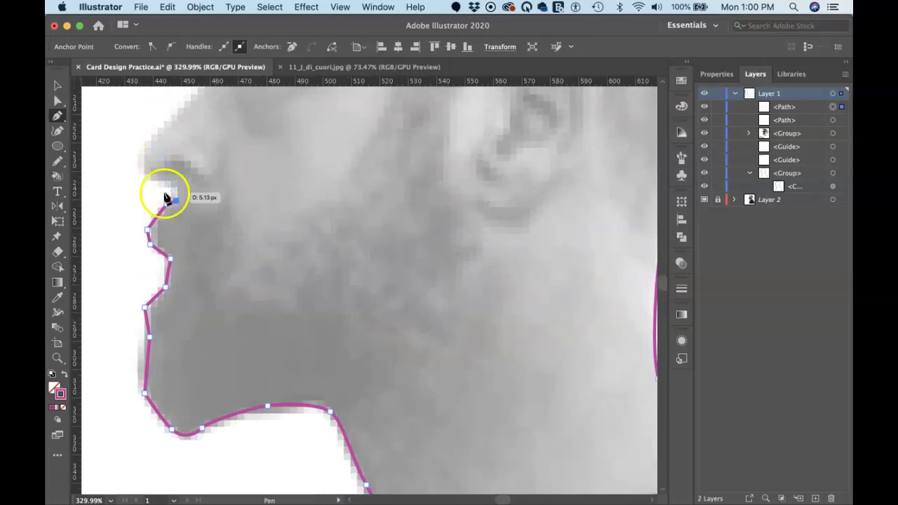
Extend the path with straight segments along the underside of the nose and around its tip.
left_click(175, 189)
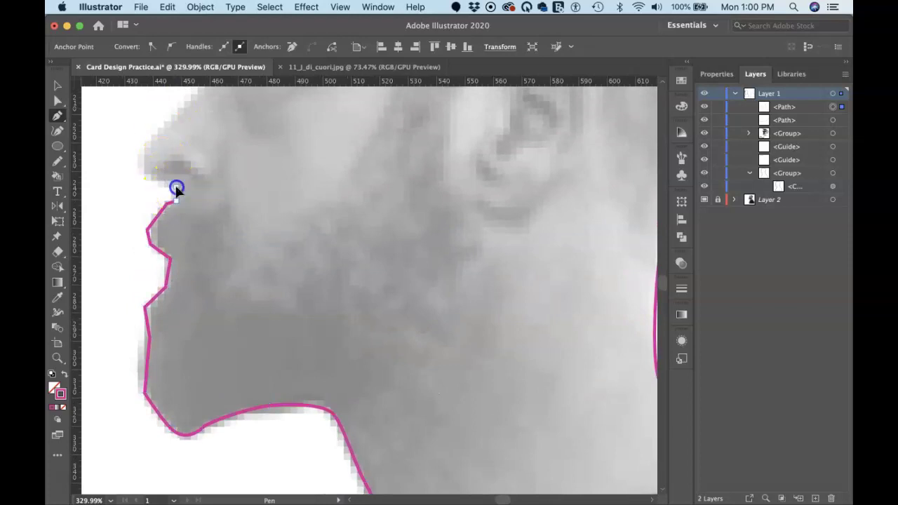
left_click(146, 176)
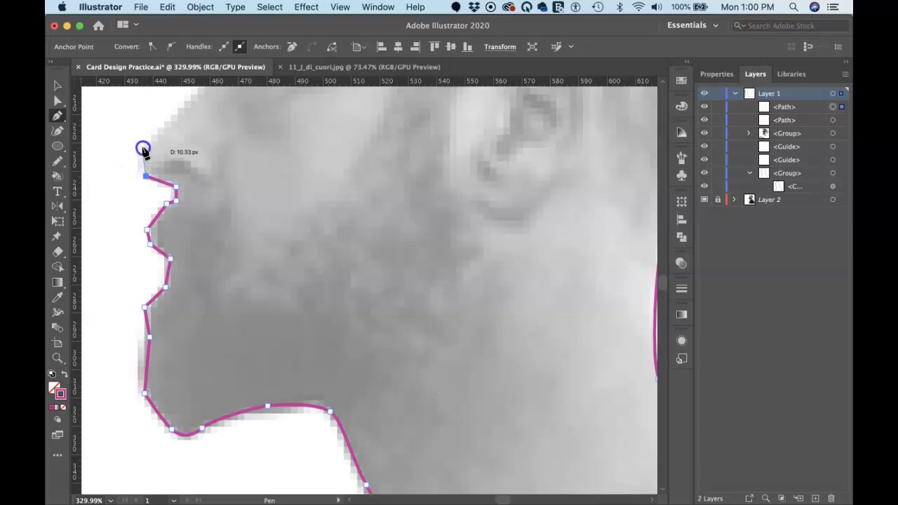
scroll(142, 147, "up", 5)
scroll(142, 148, "right", 2)
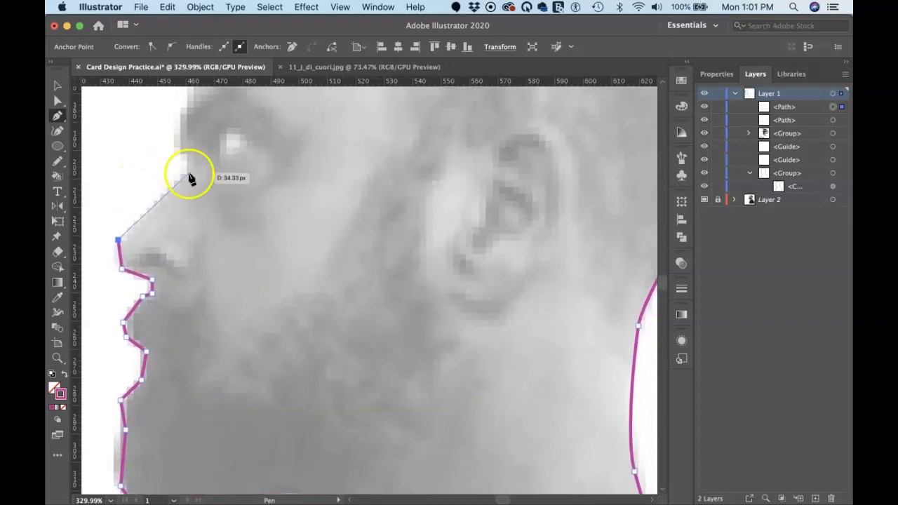
Trace the bridge of the nose with a straight segment and round the path out at the brow.
left_click(186, 172)
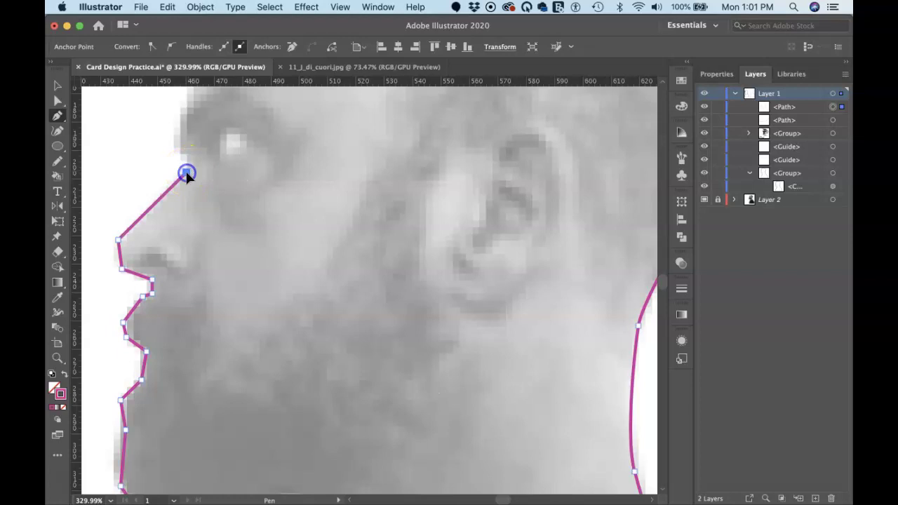
left_click(187, 155)
left_click(176, 142)
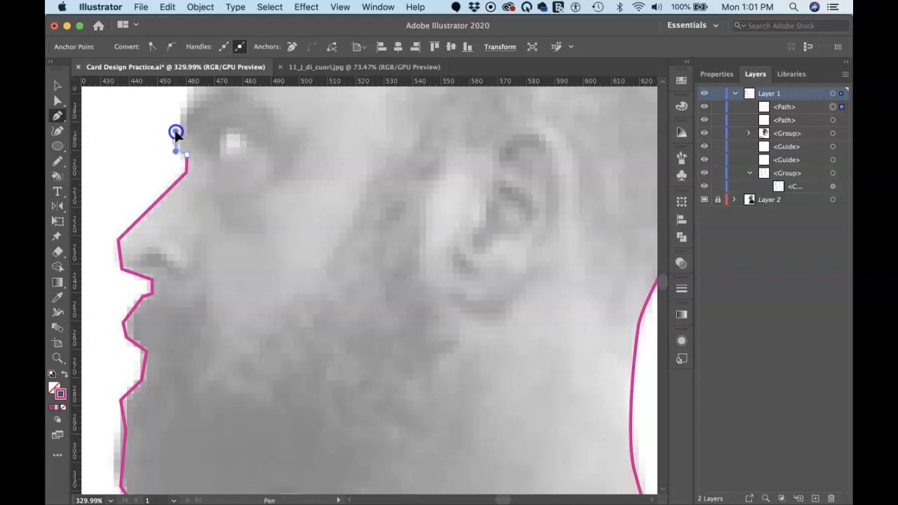
scroll(174, 136, "up", 5)
Continue the path from the brow up the forehead, ending in a smooth anchor point at the upper forehead.
left_click_drag(175, 177, 180, 160)
scroll(180, 161, "up", 4)
left_click(173, 175)
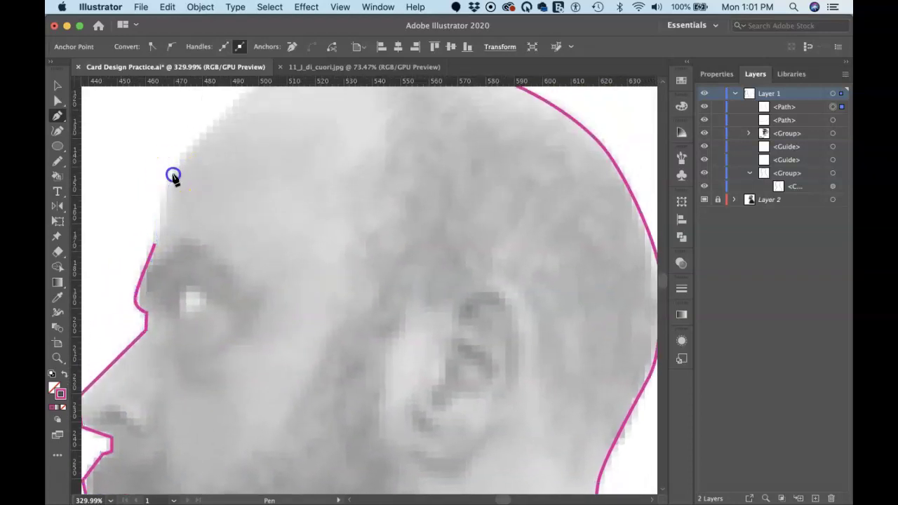
scroll(180, 161, "up", 5)
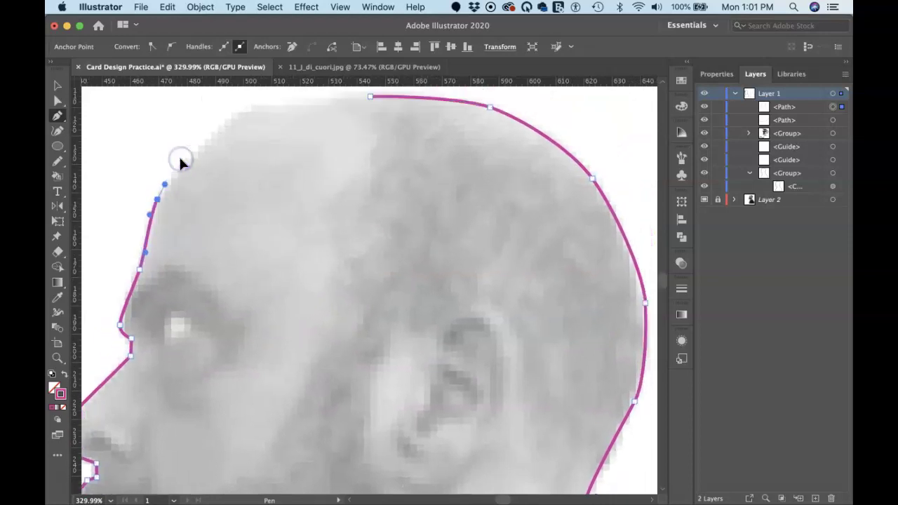
Curve the path over the top of the head, close it at its starting anchor, and deselect the finished outline.
left_click_drag(217, 157, 231, 152)
left_click_drag(347, 140, 387, 144)
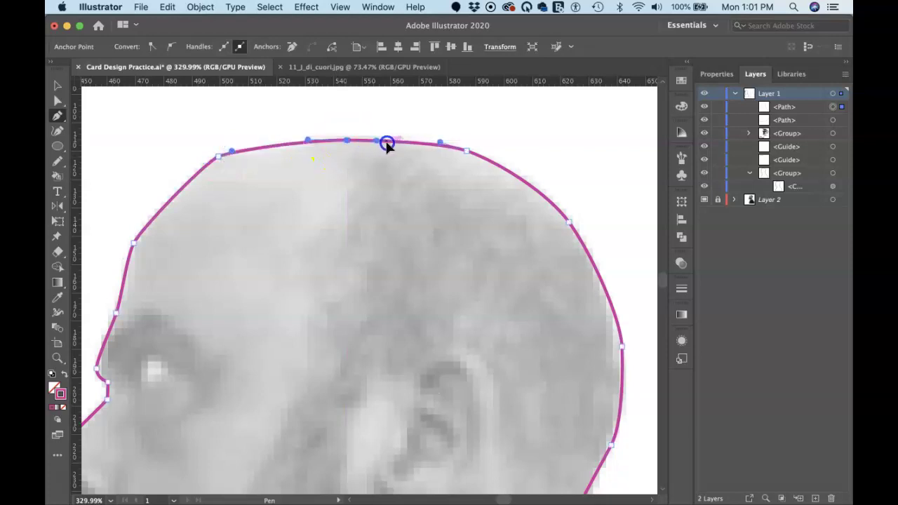
key("super+0")
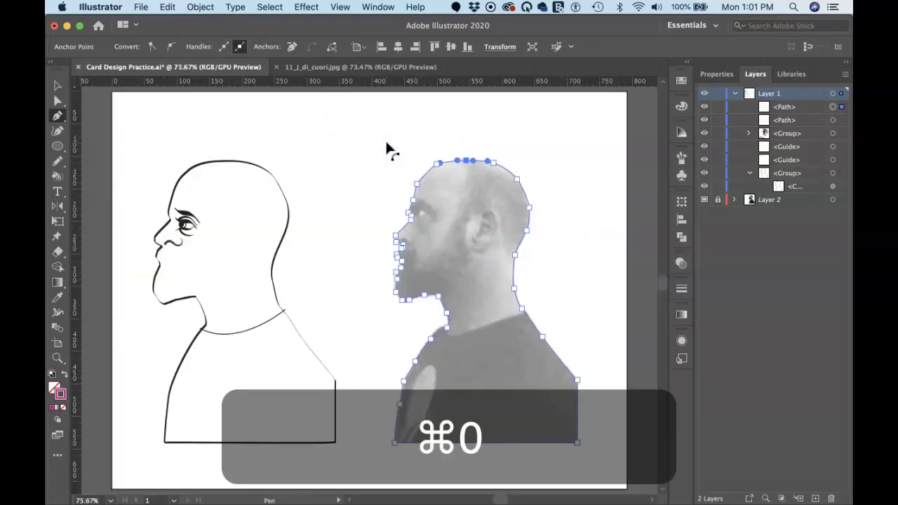
left_click(528, 169)
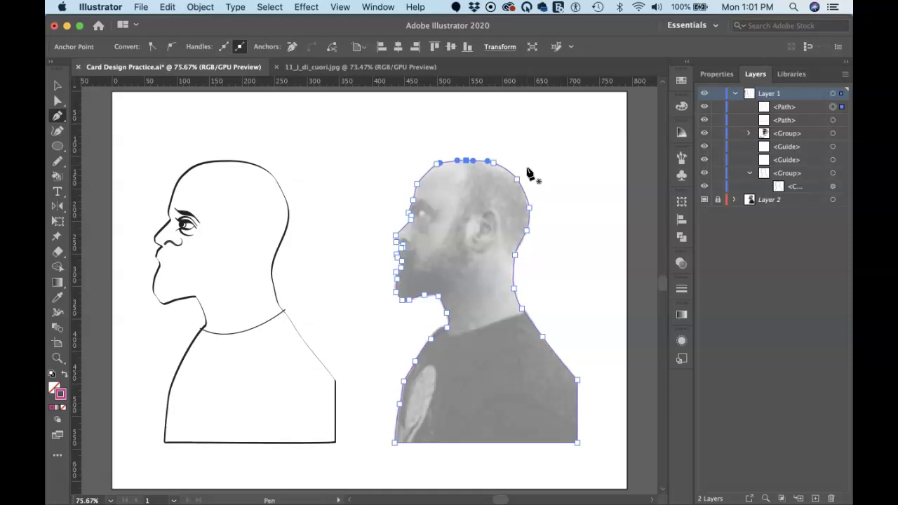
left_click(538, 184, "super")
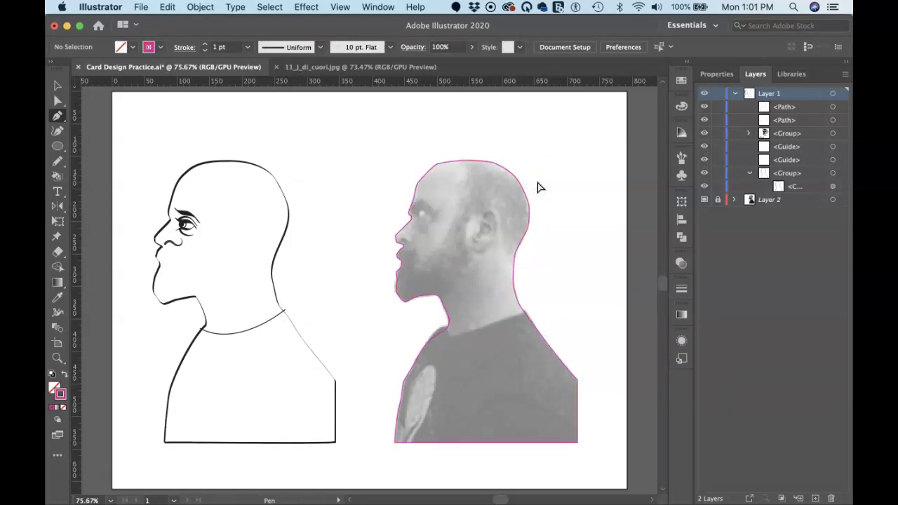
Draw the curved collar line across the base of the neck with the Pencil tool, overshooting the outline at both ends.
left_click(244, 216)
scroll(464, 287, "up", 5)
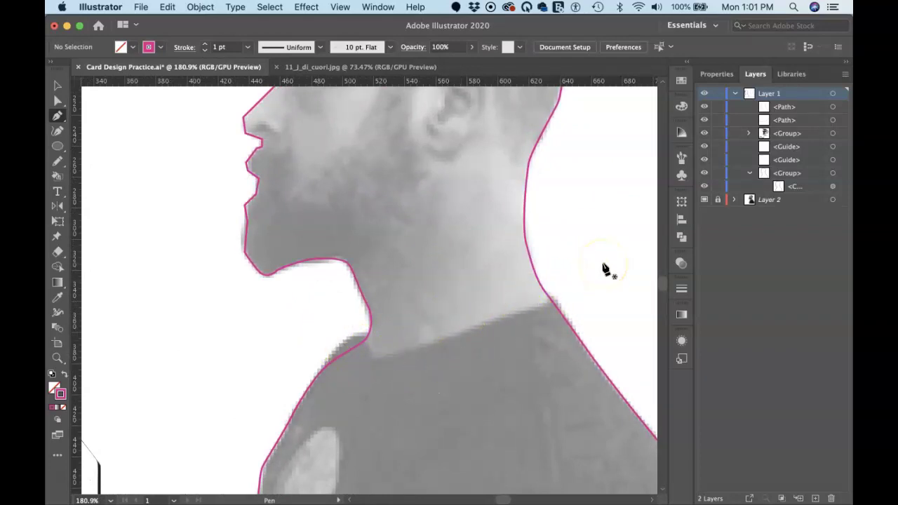
key("n")
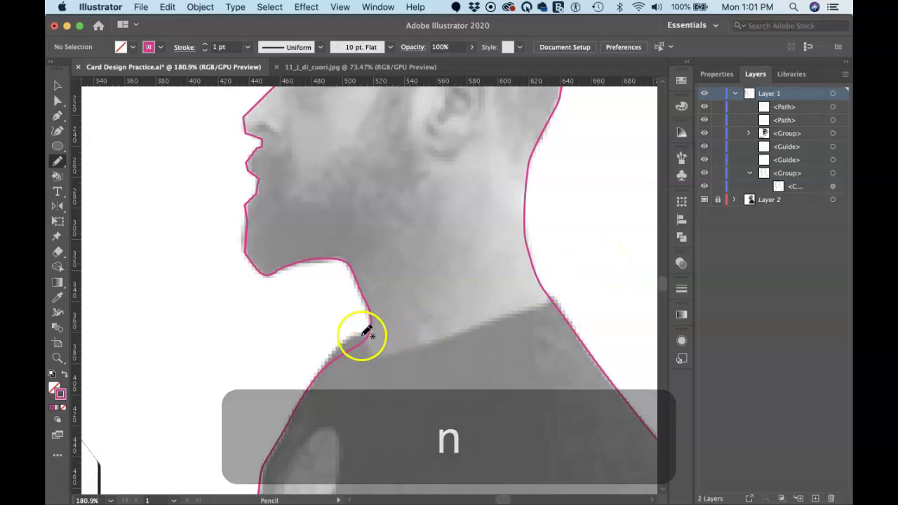
left_click_drag(354, 336, 354, 337)
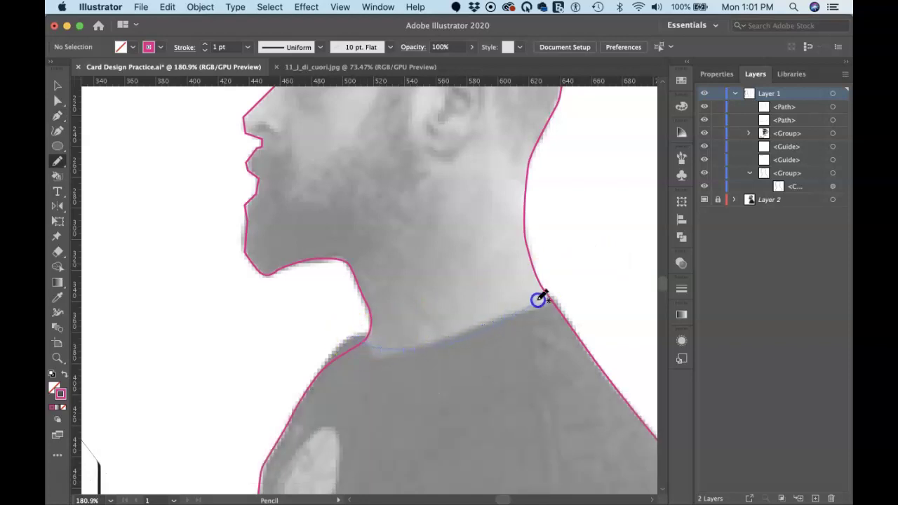
left_click_drag(558, 283, 558, 284)
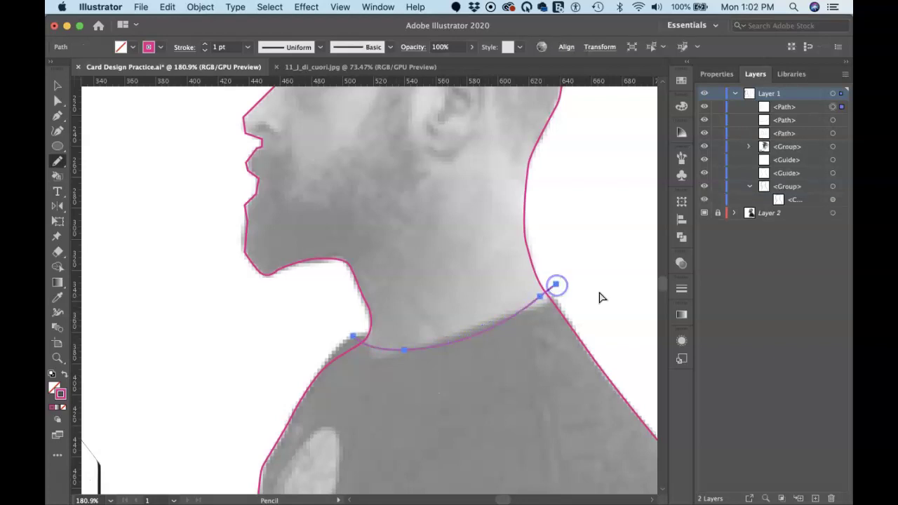
Hide the template photo layer and deselect the collar line to show only the line art.
key("super+minus")
key("super+minus")
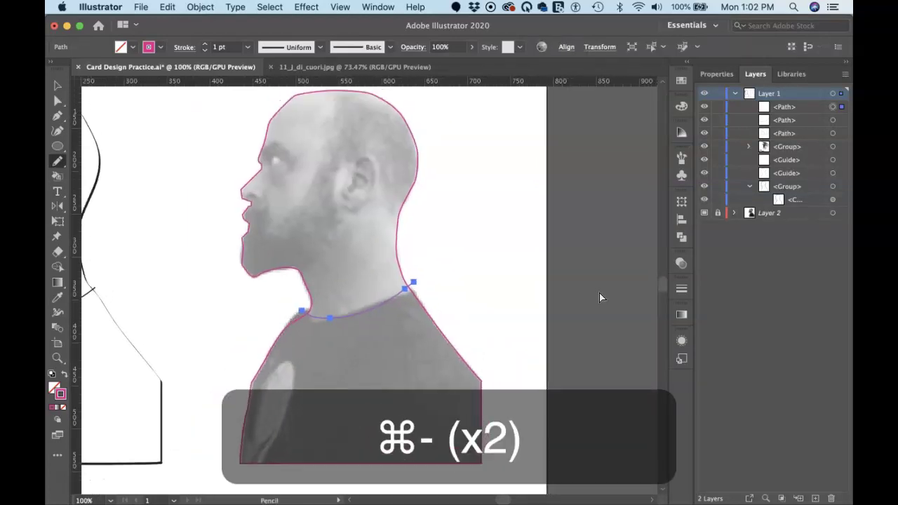
scroll(600, 298, "up", 2)
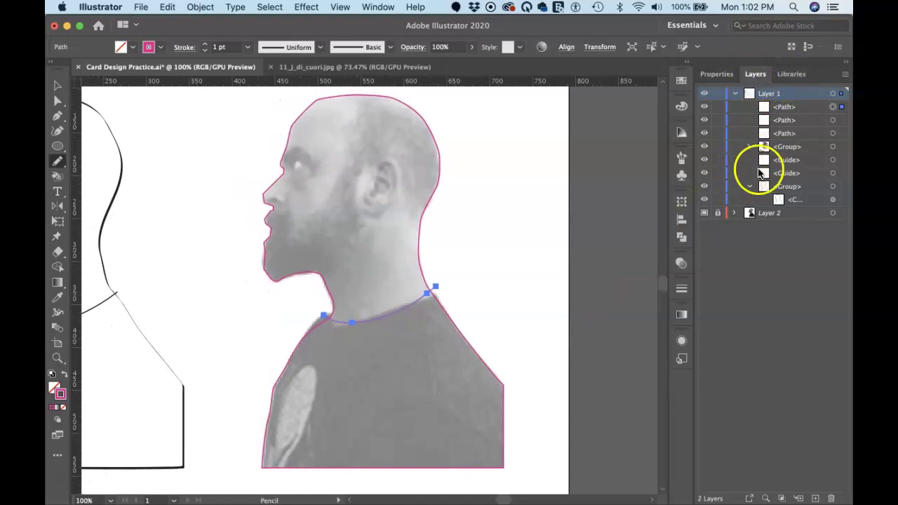
left_click(704, 213)
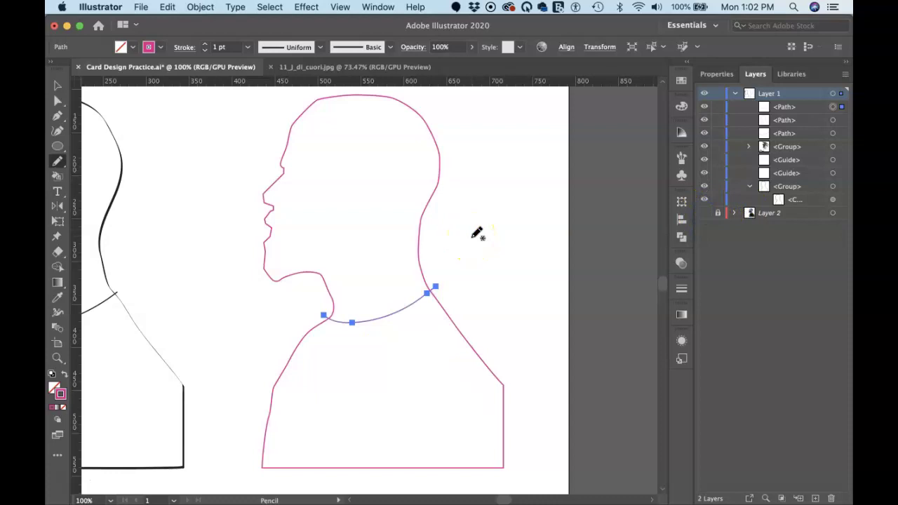
key("v")
left_click(468, 237)
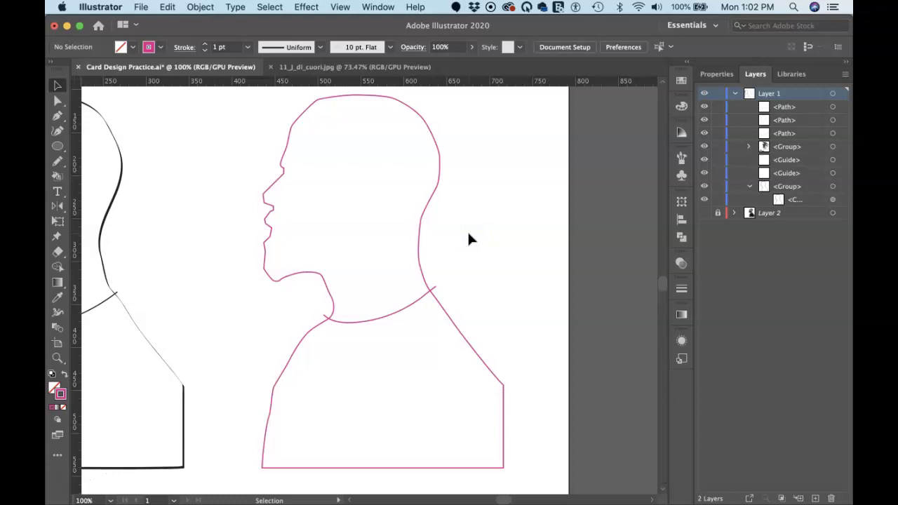
Divide the portrait outline along the collar line with Pathfinder Divide, splitting head from shoulders, and deselect the result.
left_click(309, 292)
left_click(365, 321)
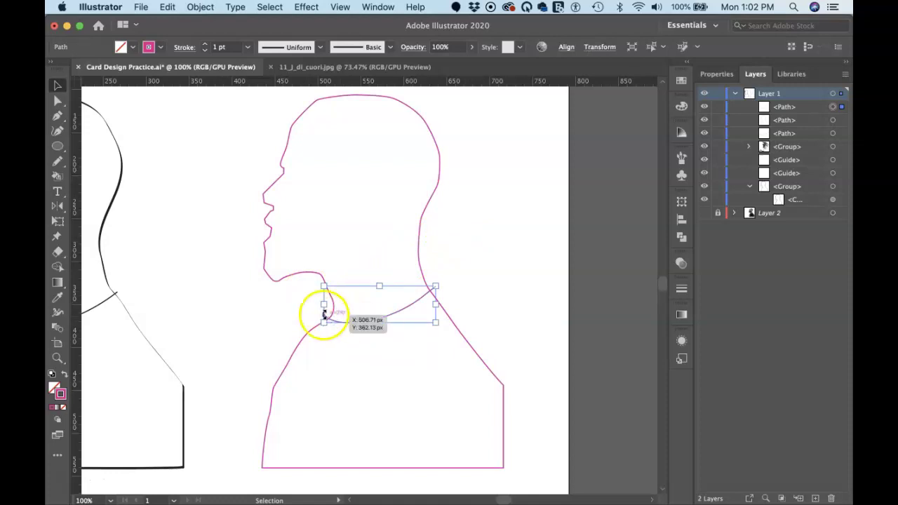
left_click(421, 222, "shift")
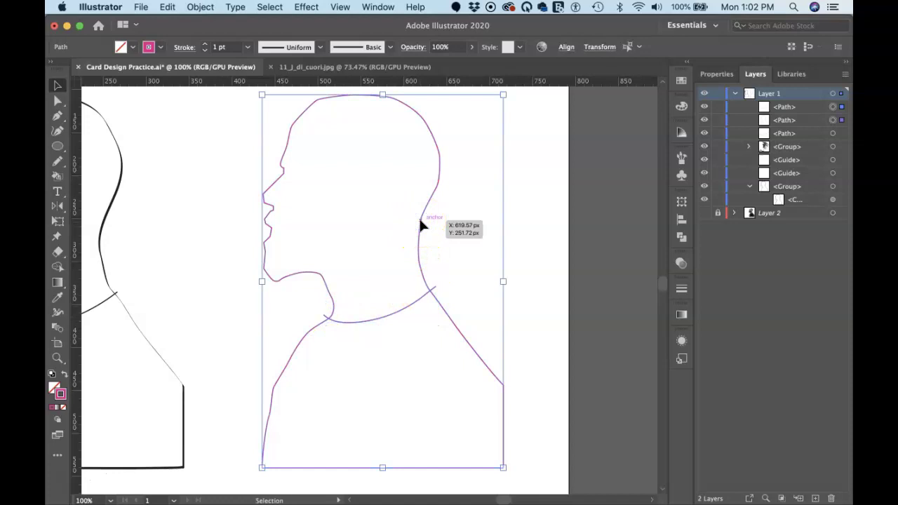
left_click(717, 75)
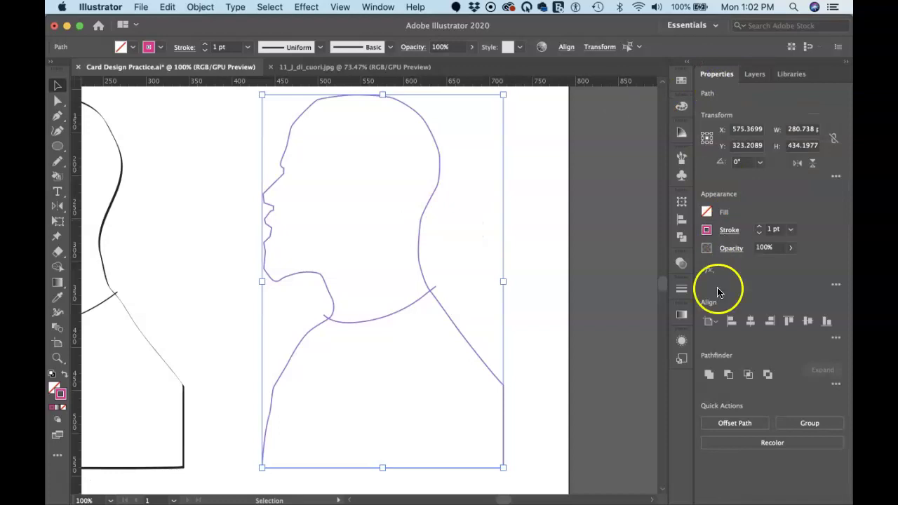
left_click(709, 378)
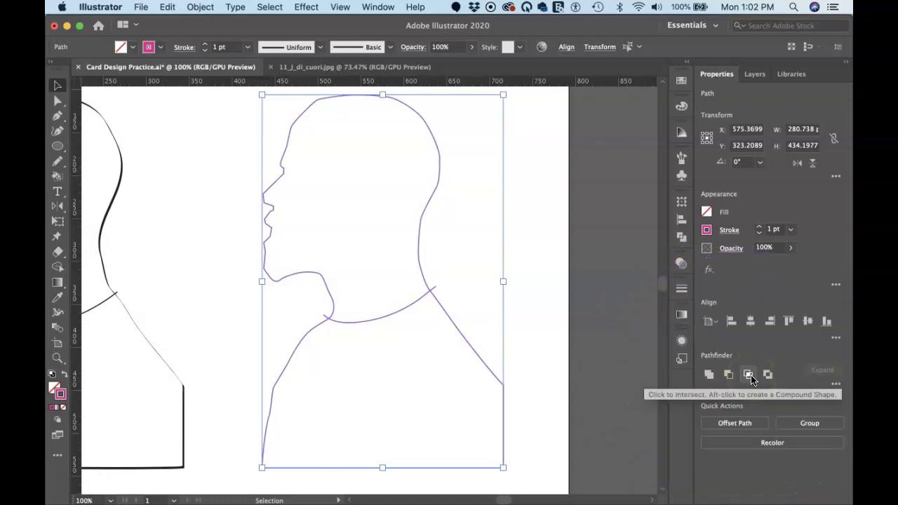
left_click(835, 385)
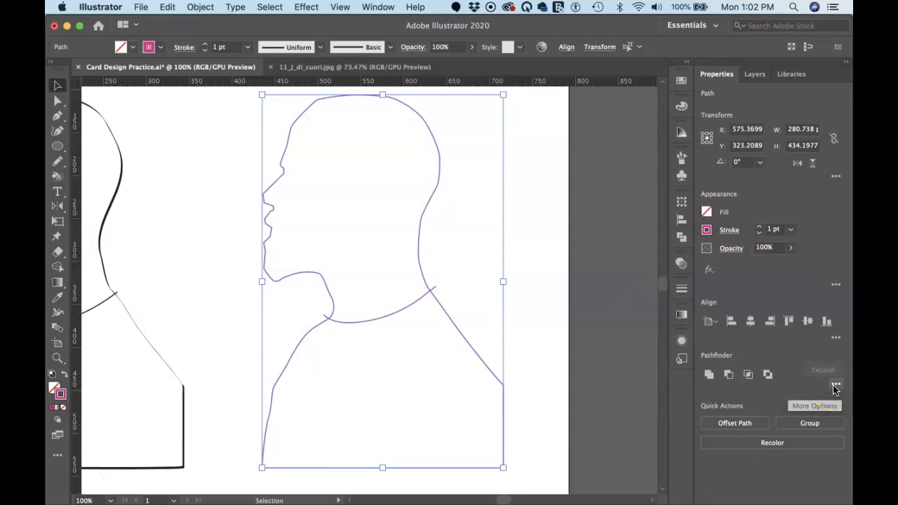
left_click(835, 387)
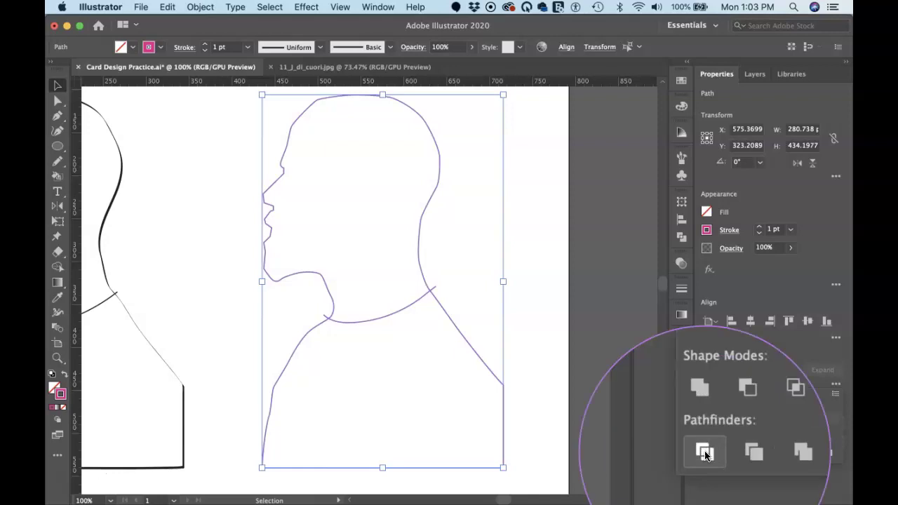
left_click(705, 454)
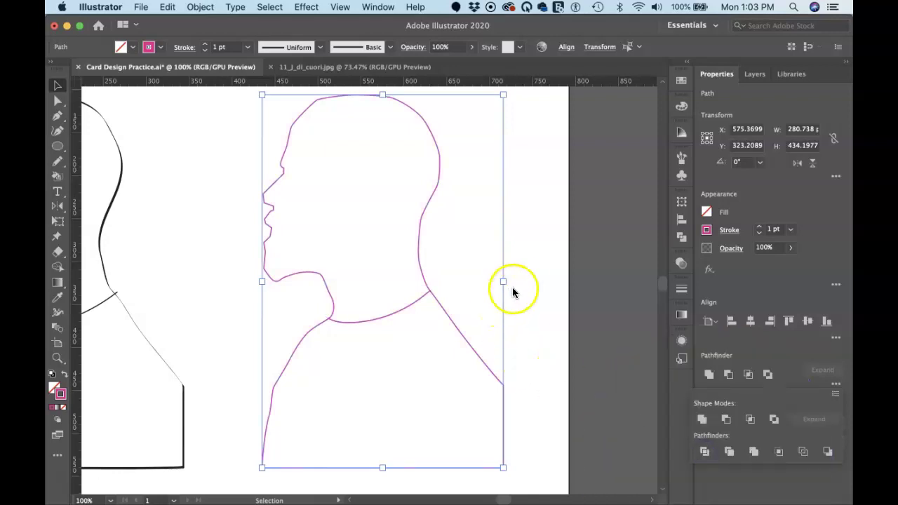
left_click(522, 278)
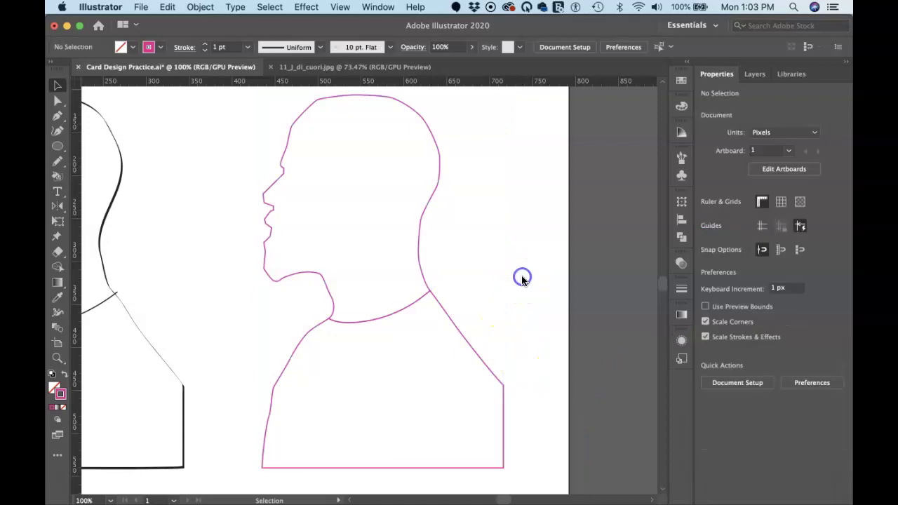
left_click(418, 254)
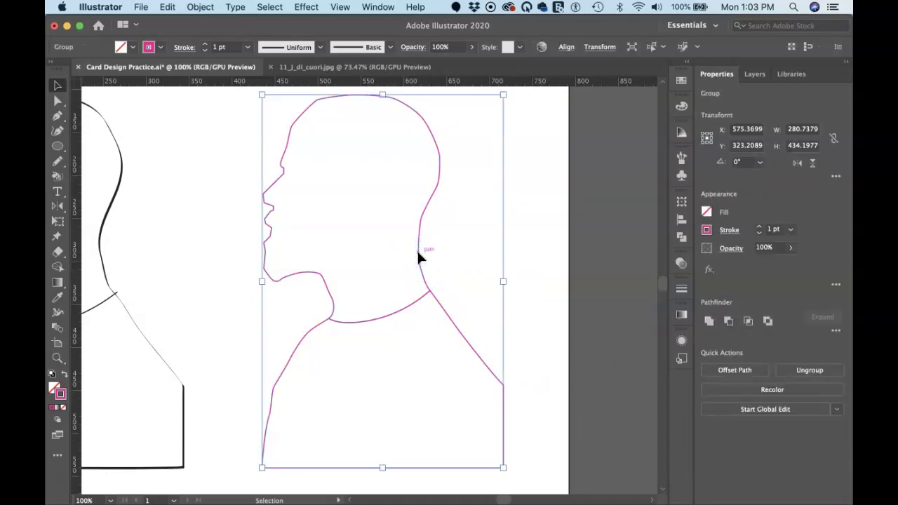
key("a")
left_click(437, 250)
left_click(401, 250)
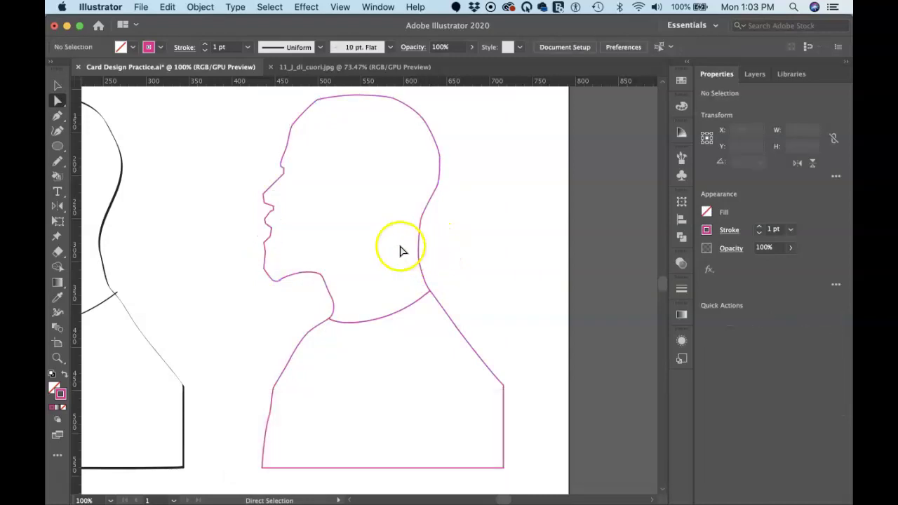
left_click(380, 226)
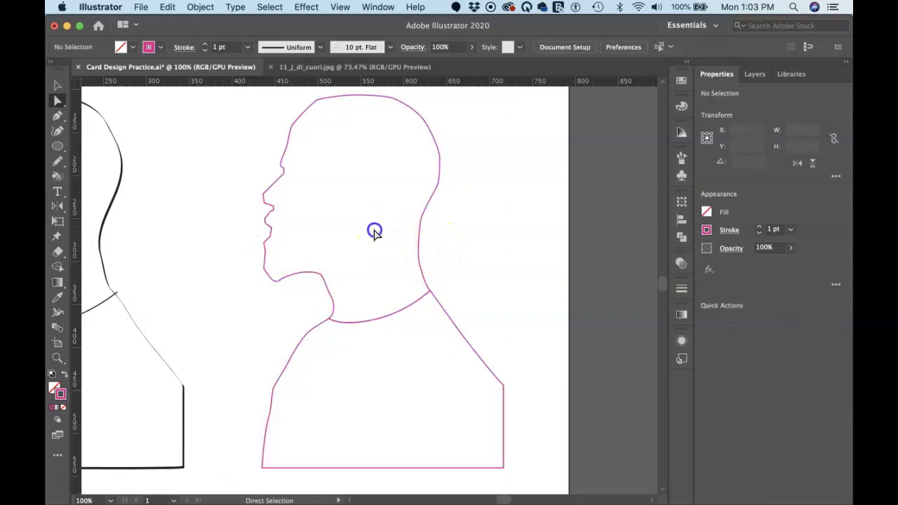
Apply the default white fill and black stroke to the divided head-and-shoulders group, and deselect it.
left_click(425, 218)
key("v")
left_click_drag(453, 247, 304, 353)
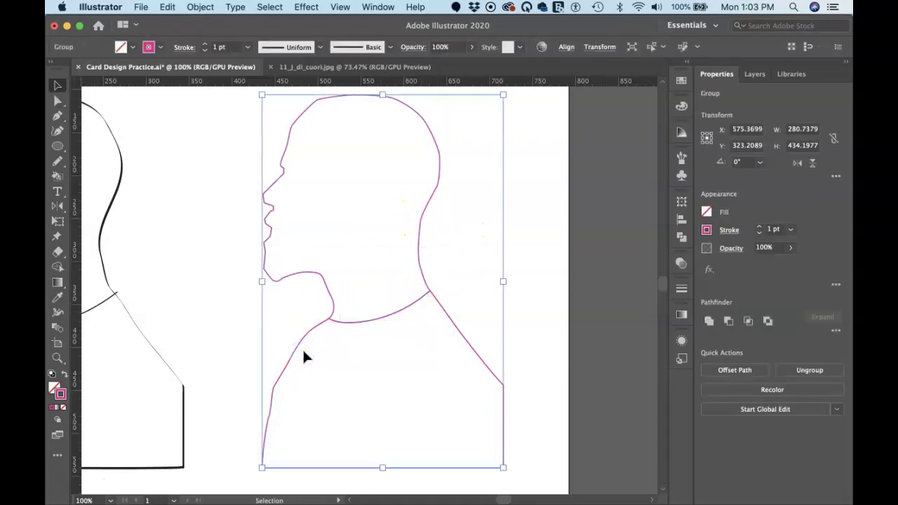
key("d")
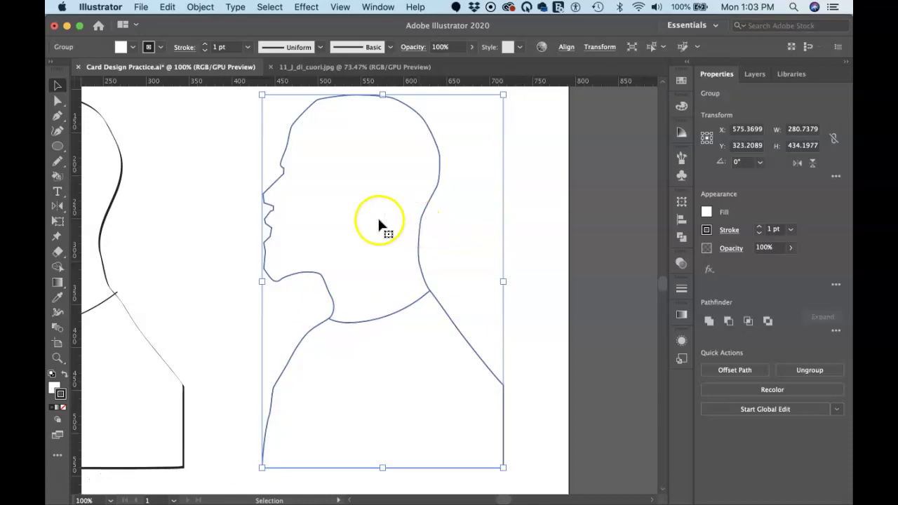
key("a")
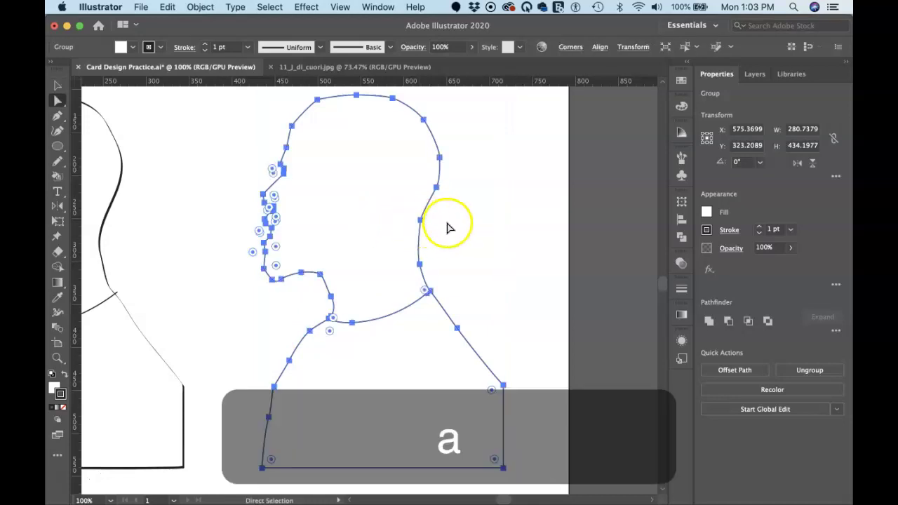
left_click(445, 224)
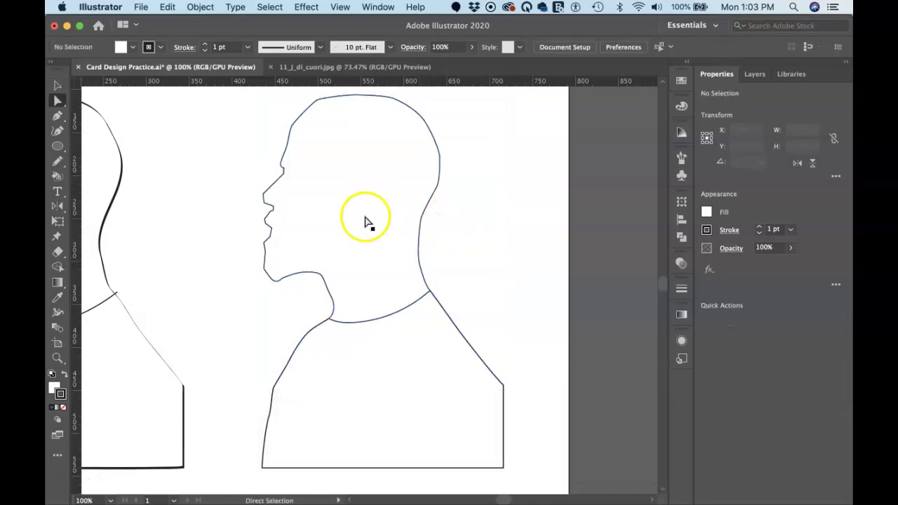
Try moving the head and the shoulders shapes separately within the group, and undo both moves.
left_click_drag(364, 222, 362, 198)
left_click_drag(422, 381, 436, 383)
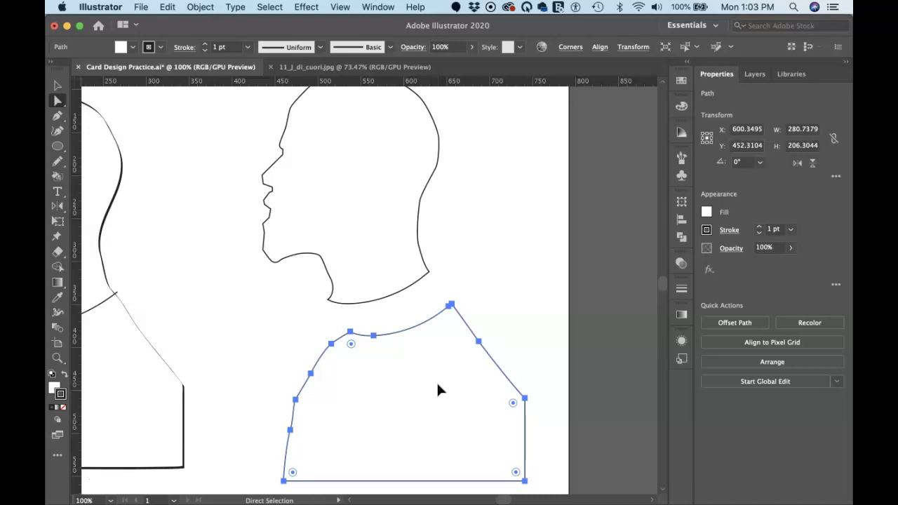
key("super+z")
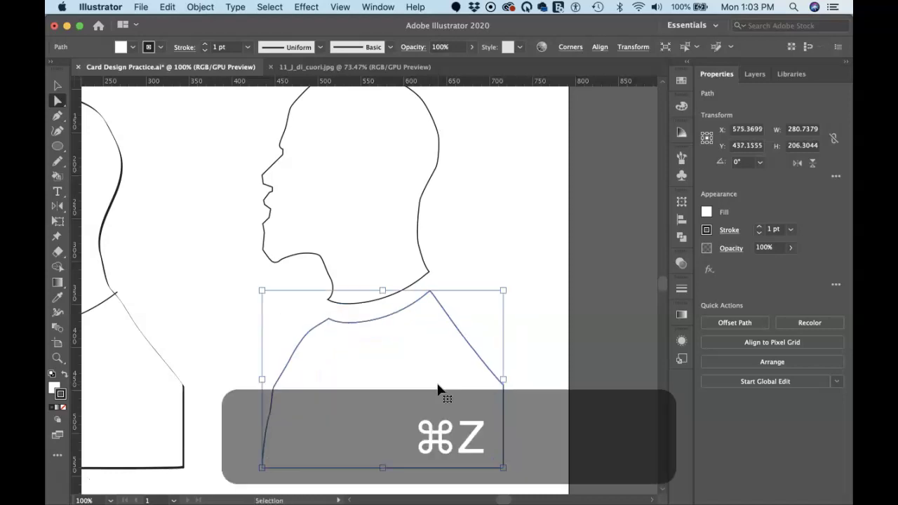
key("super+z")
left_click(491, 305)
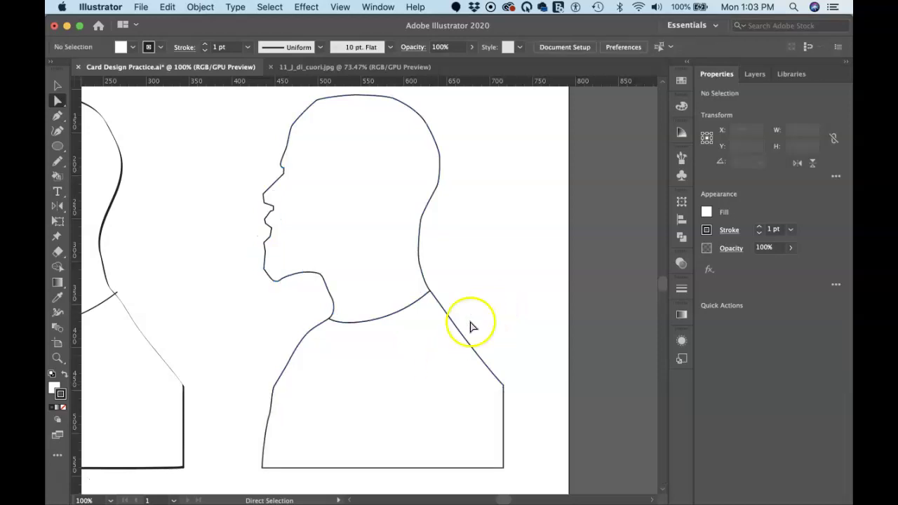
Try filling only the shoulders shape with a dark red swatch, and deselect it.
left_click(429, 349)
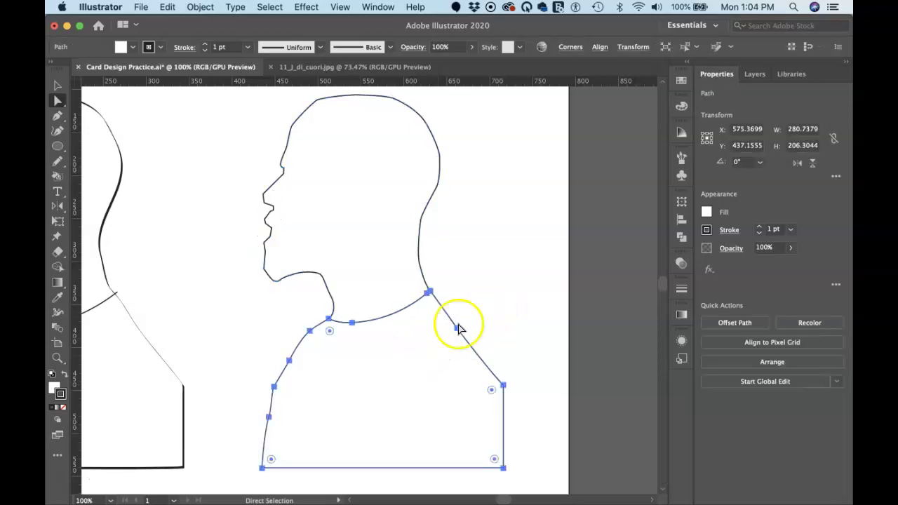
left_click(680, 84)
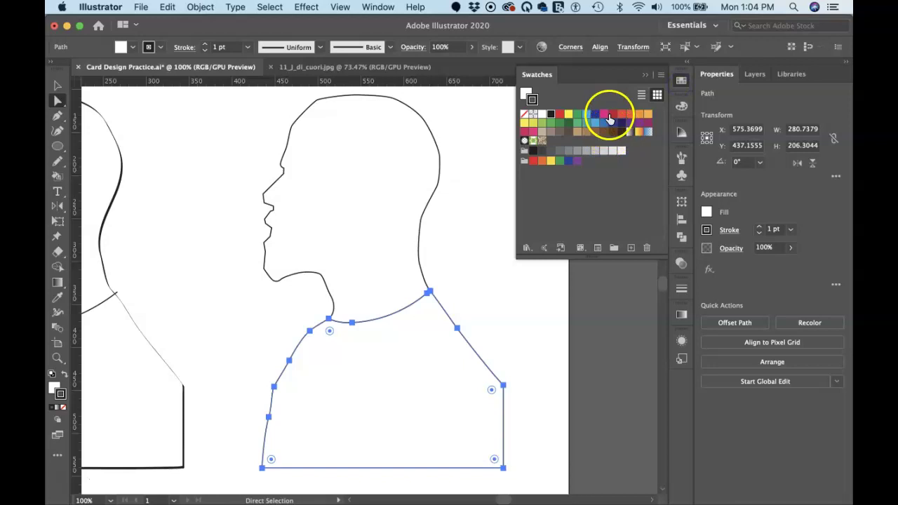
left_click(613, 114)
key("x")
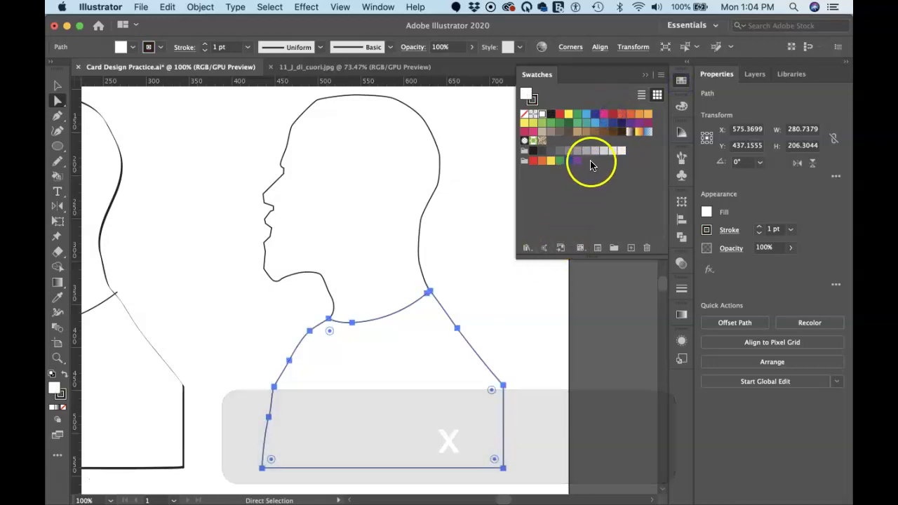
key("x")
key("x")
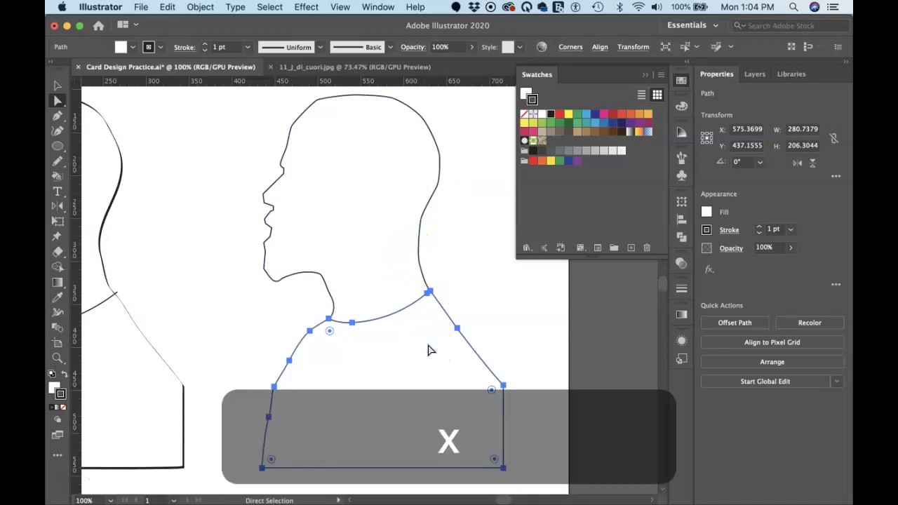
left_click(612, 114)
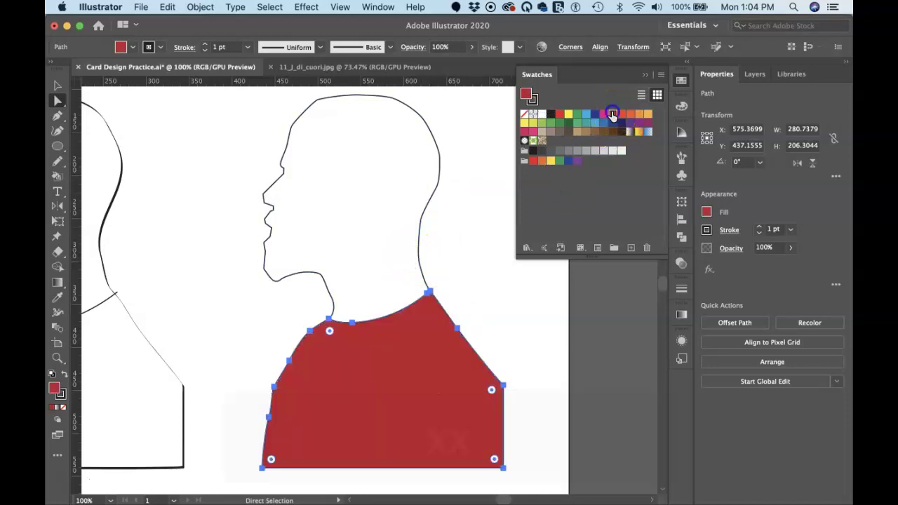
left_click(474, 266)
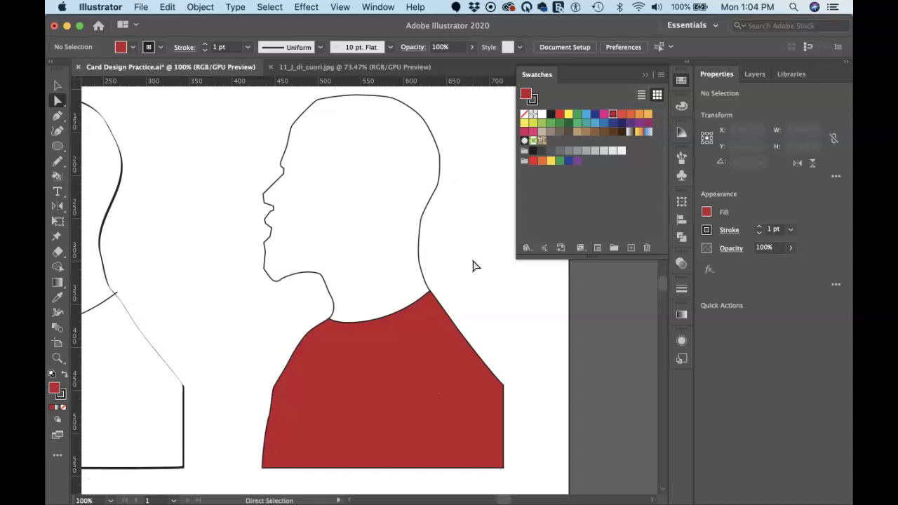
Undo the red fill on the shoulders, close the Swatches, and clear the selection.
key("super+z")
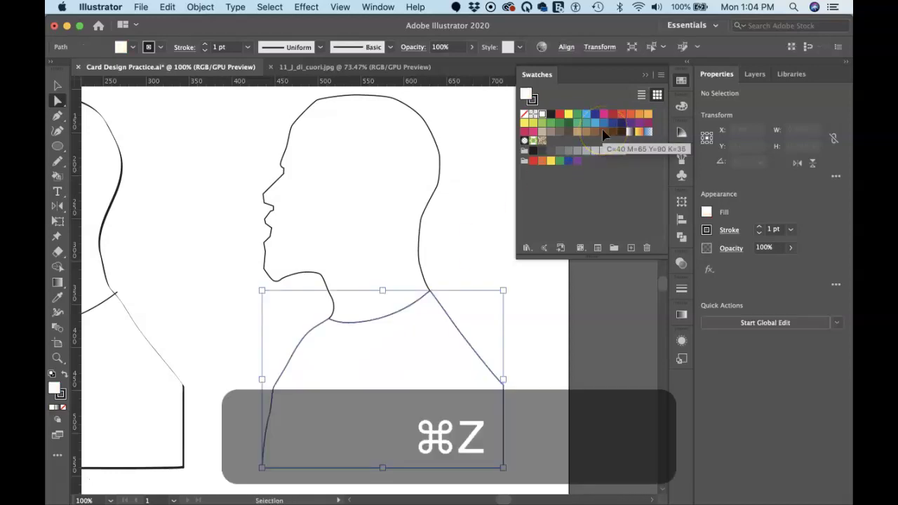
left_click(441, 176)
left_click(652, 74)
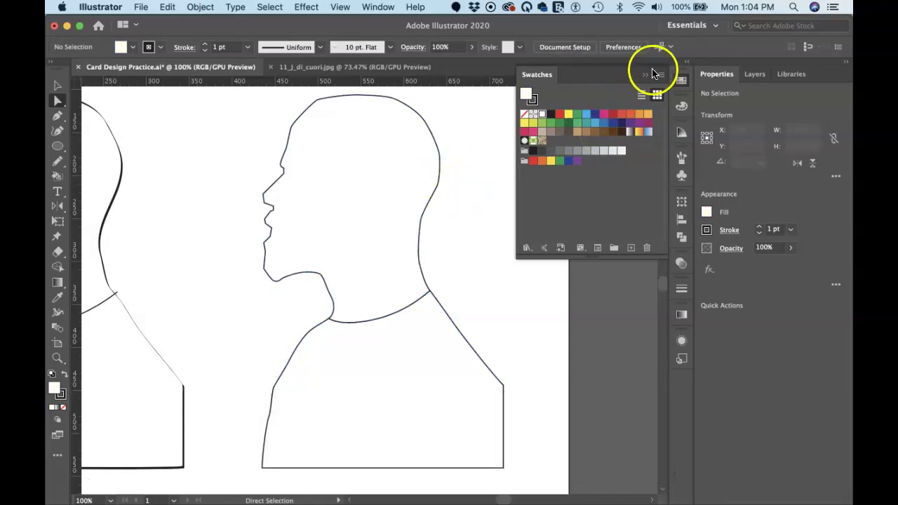
left_click(445, 202)
Move the grouped eye and nostril artwork from the first portrait to the empty space in front of the second portrait's face.
scroll(444, 204, "left", 5)
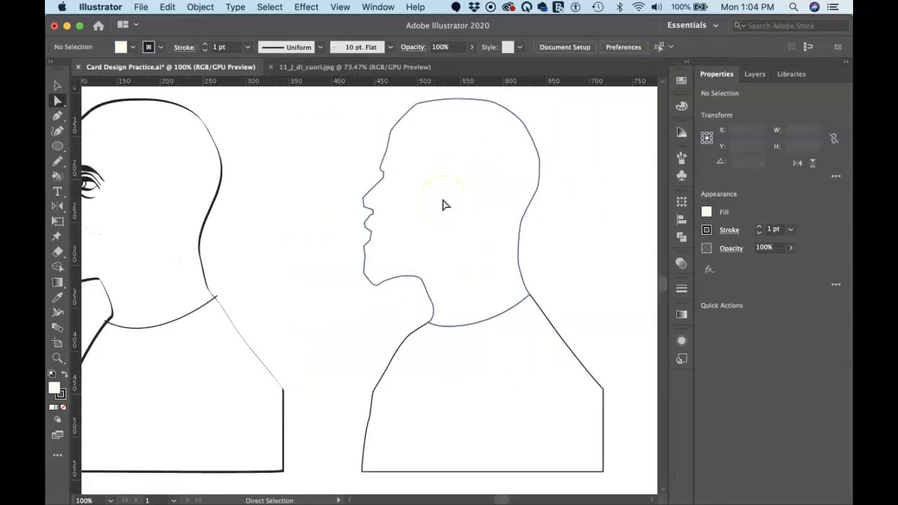
scroll(444, 205, "left", 4)
left_click(391, 210)
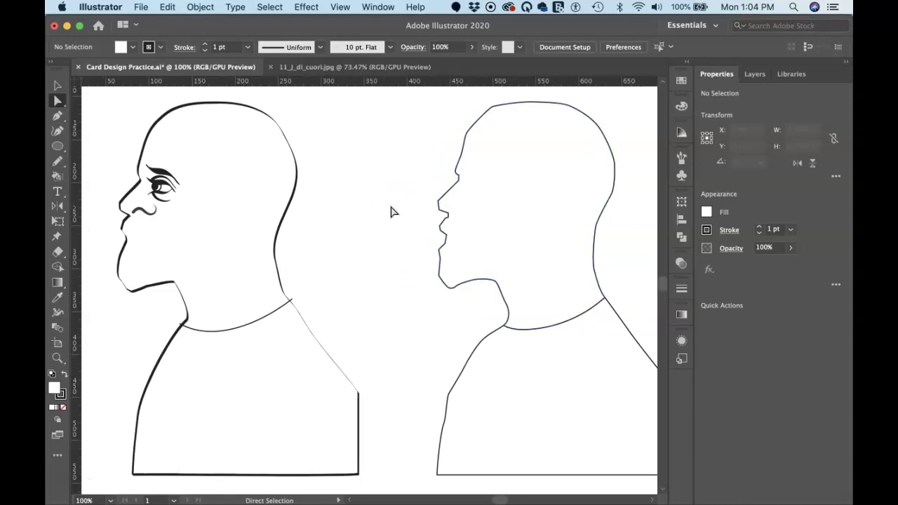
left_click(160, 172)
left_click(57, 86)
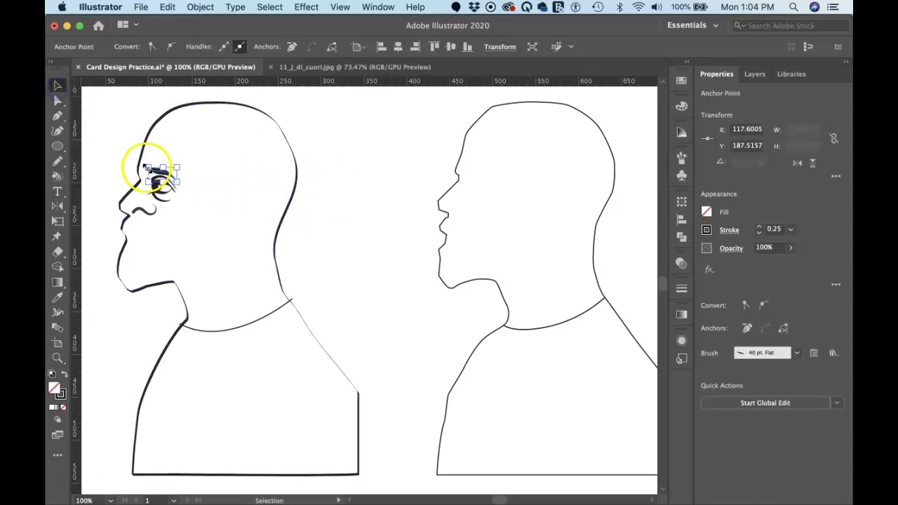
left_click(83, 157)
double_click(165, 188)
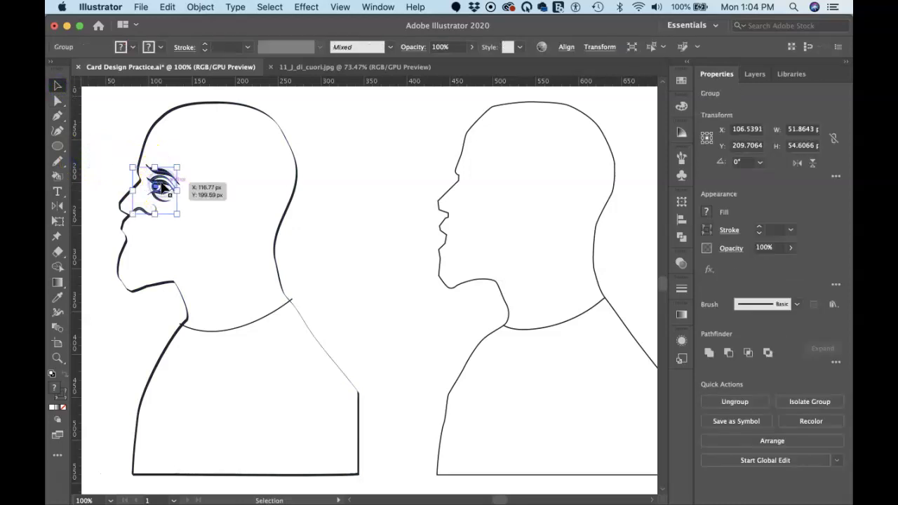
double_click(316, 178)
scroll(389, 172, "right", 3)
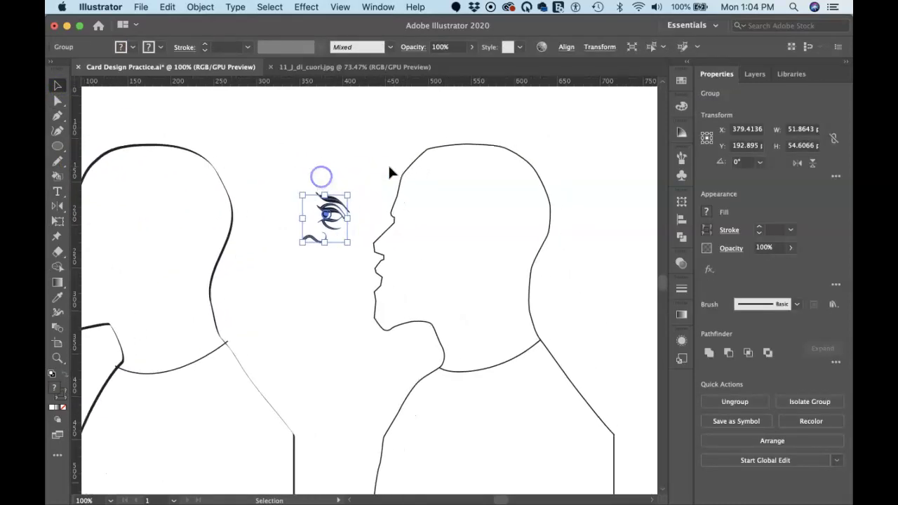
scroll(391, 172, "right", 3)
scroll(391, 172, "down", 2)
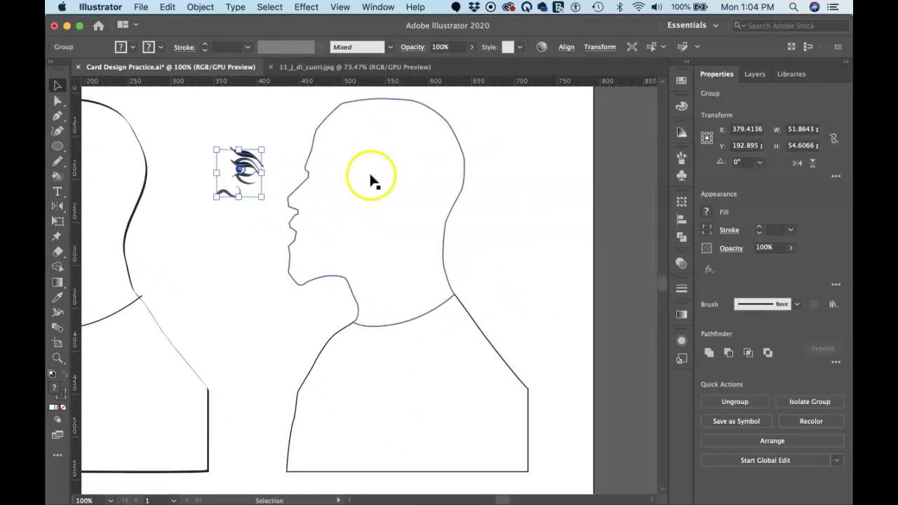
Zoom in to about 281% on the eye artwork and the second portrait's face profile, and deselect the artwork.
scroll(354, 188, "up", 5)
scroll(355, 189, "left", 5)
scroll(355, 188, "up", 3)
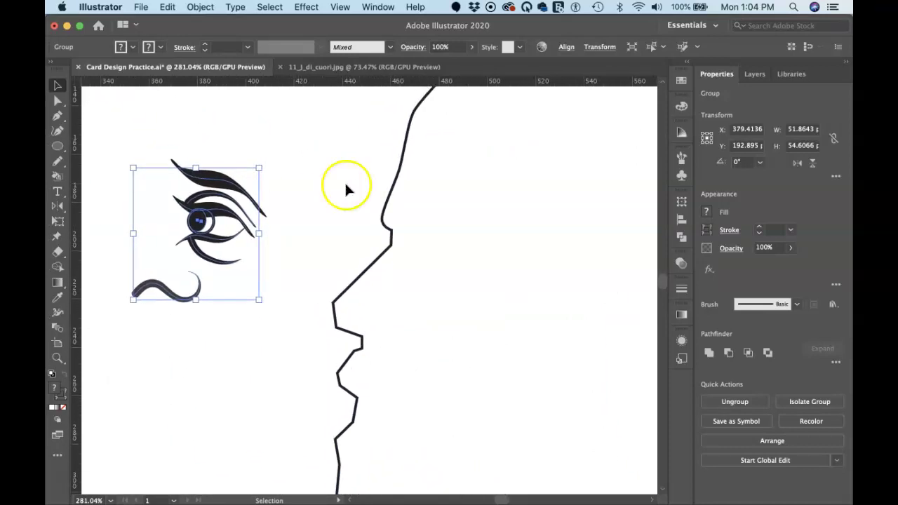
left_click(342, 186)
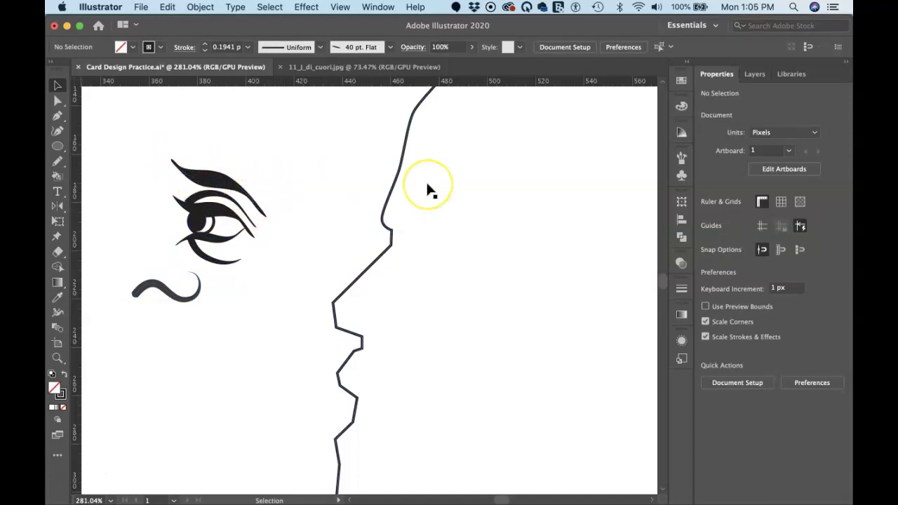
scroll(427, 190, "right", 3)
scroll(426, 190, "down", 2)
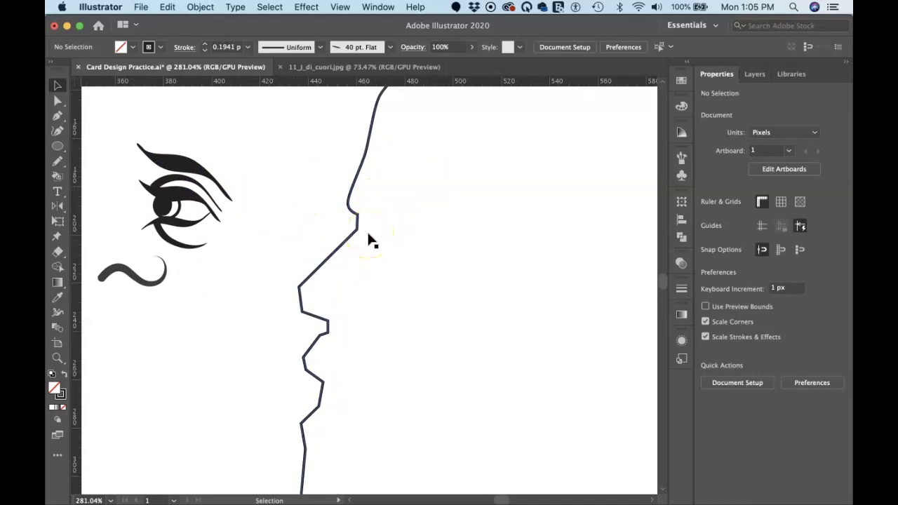
Draw a curved eyebrow path about 44 px wide and 21 px high beside the second portrait's brow with the Pencil tool.
key("n")
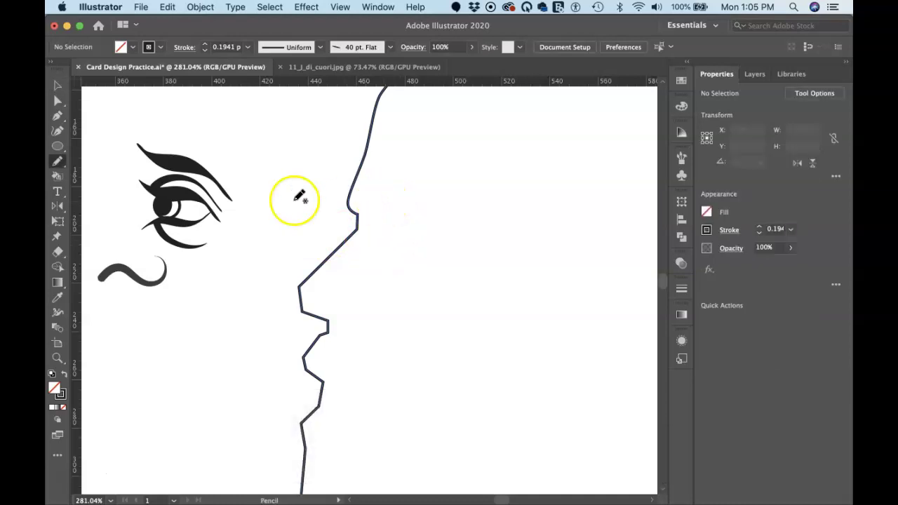
left_click(188, 168, "super")
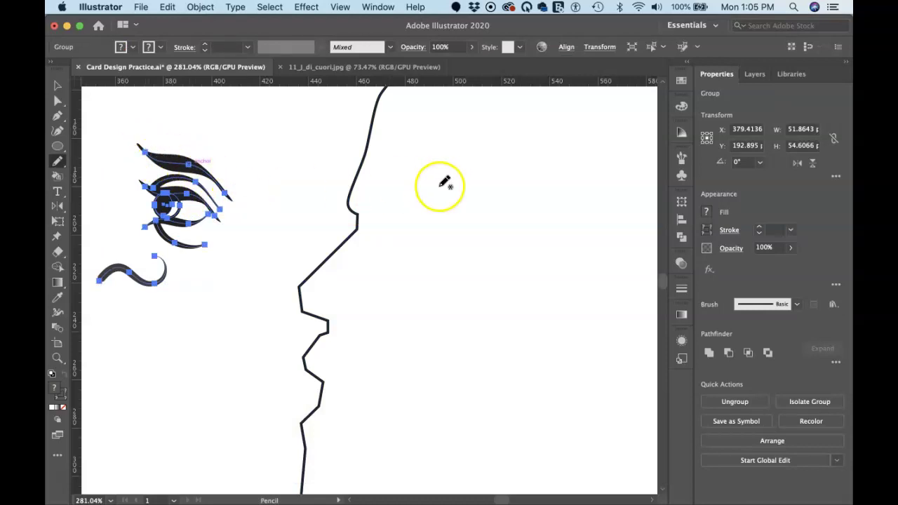
mouse_move(377, 203)
left_mouse_down()
mouse_move(454, 224)
mouse_move(482, 252)
left_mouse_up()
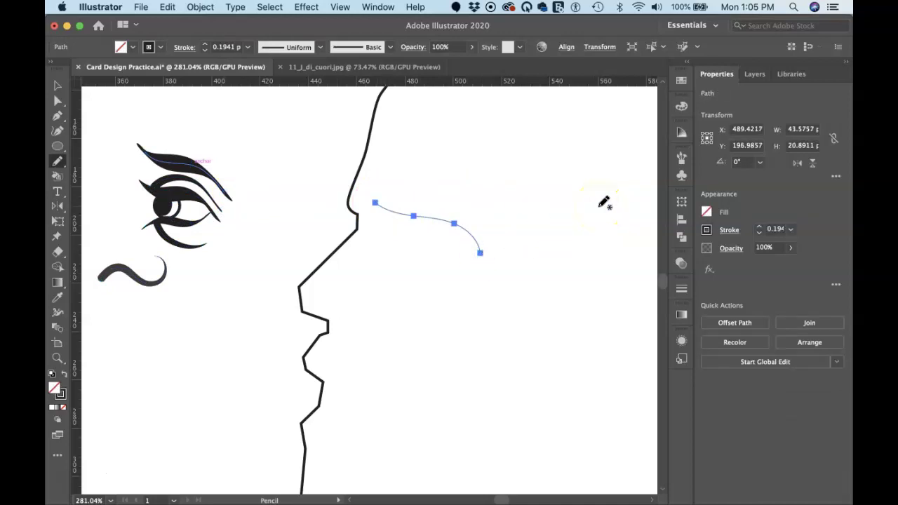
key("x")
mouse_move(371, 197)
left_mouse_down()
mouse_move(468, 231)
mouse_move(480, 249)
left_mouse_up()
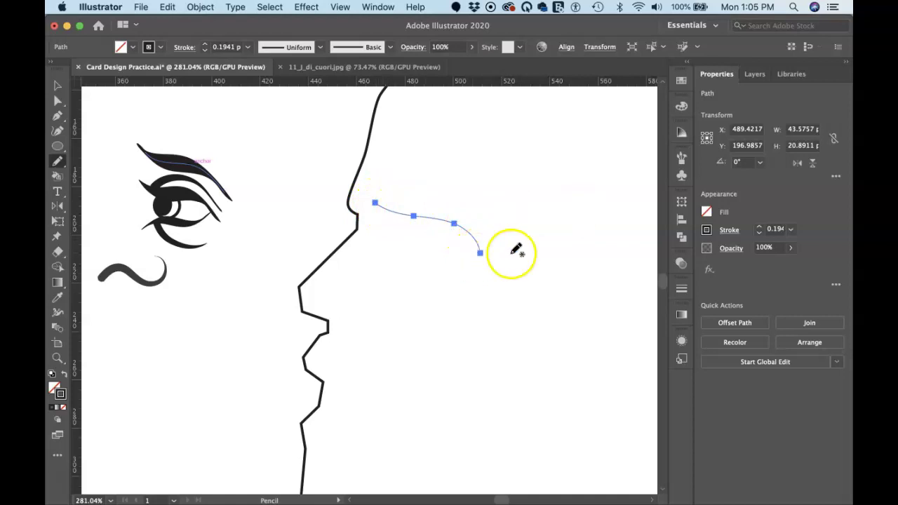
Open the Artistic_Calligraphic brush library and place it just below the Brushes panel.
left_click(682, 160)
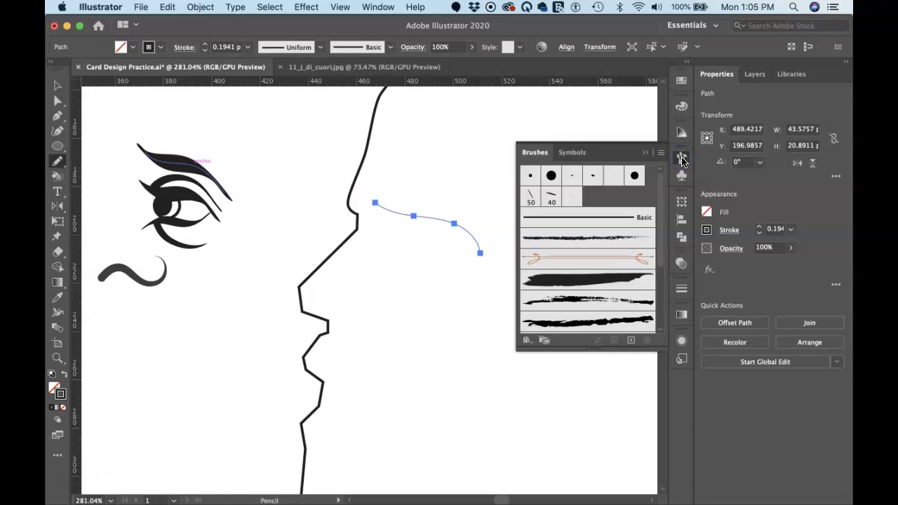
left_click(682, 160)
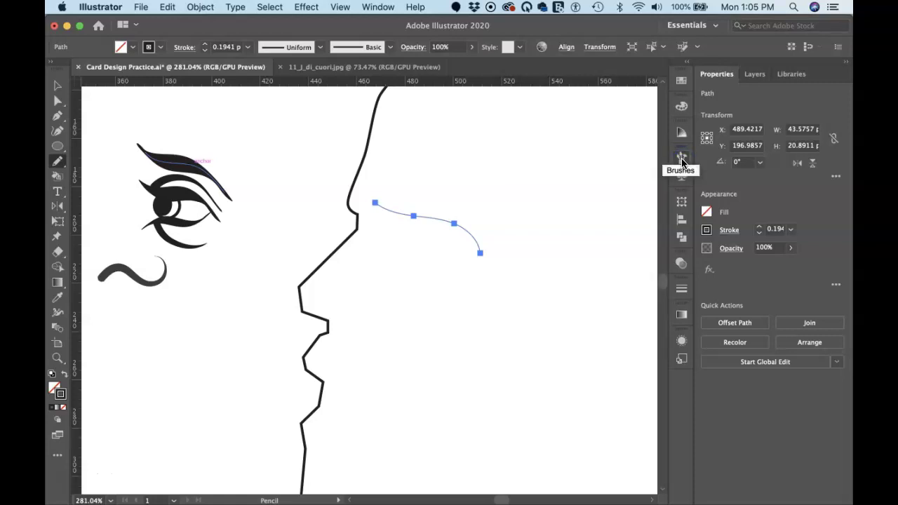
left_click(377, 7)
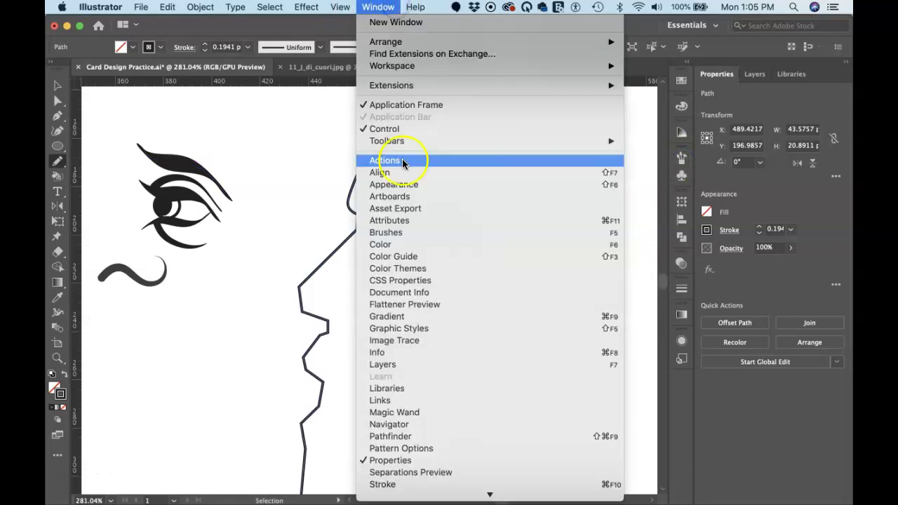
left_click(407, 233)
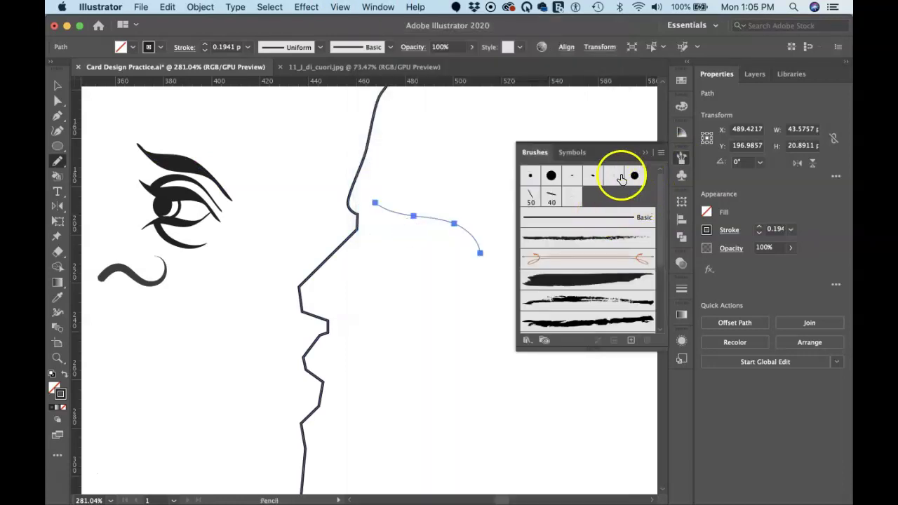
left_click(528, 342)
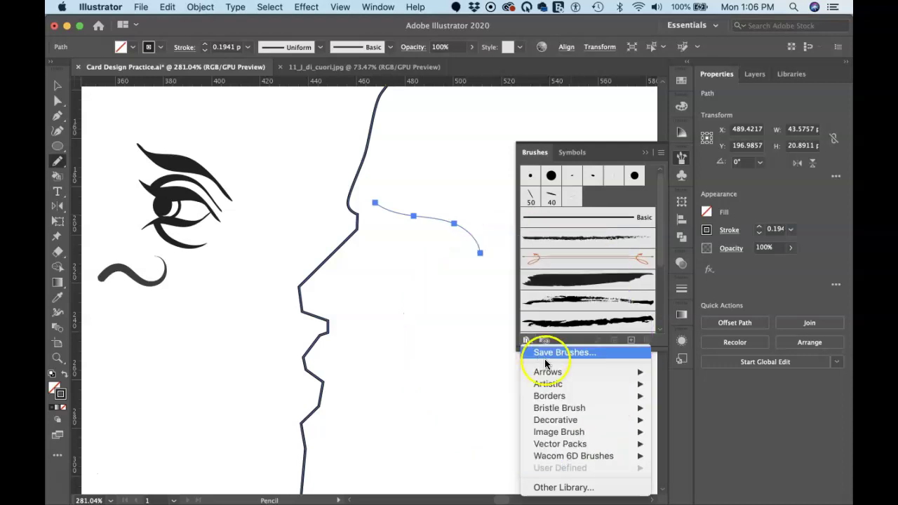
mouse_move(550, 384)
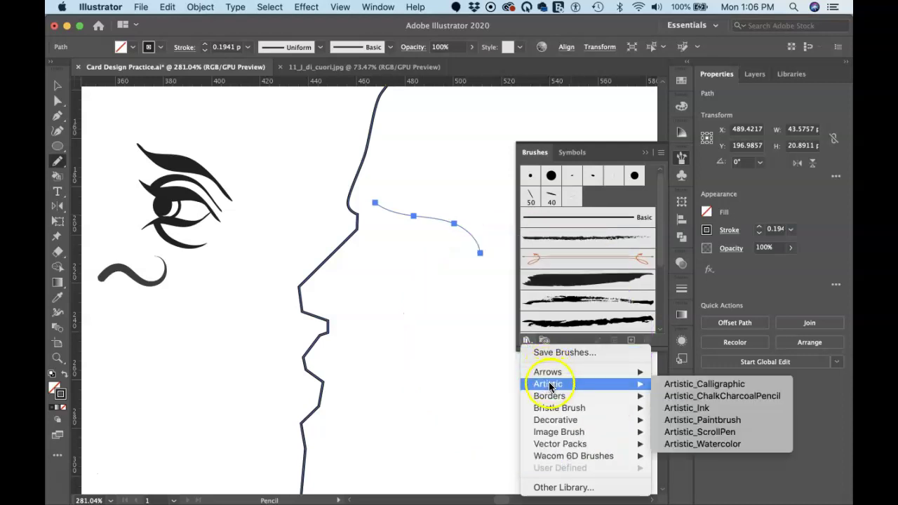
left_click(698, 385)
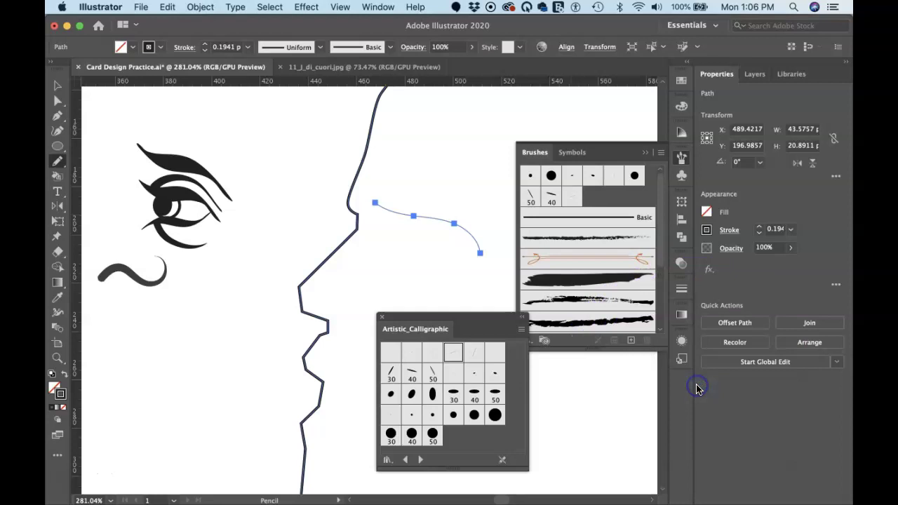
mouse_move(443, 329)
left_mouse_down()
mouse_move(461, 316)
mouse_move(613, 330)
mouse_move(601, 329)
left_mouse_up()
Try several calligraphic brushes on the eyebrow path, including 30 pt. Flat, 50 pt. Flat and 15 pt. Flat.
left_click(531, 380)
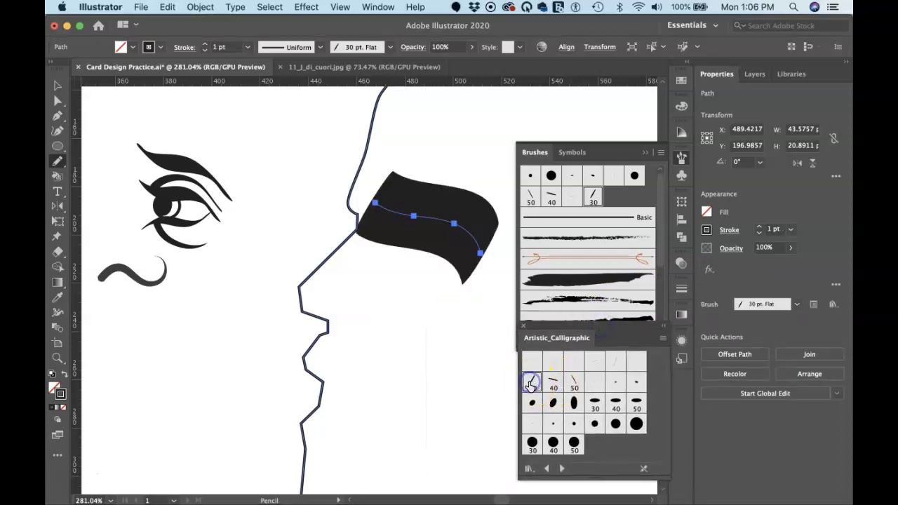
left_click(554, 381)
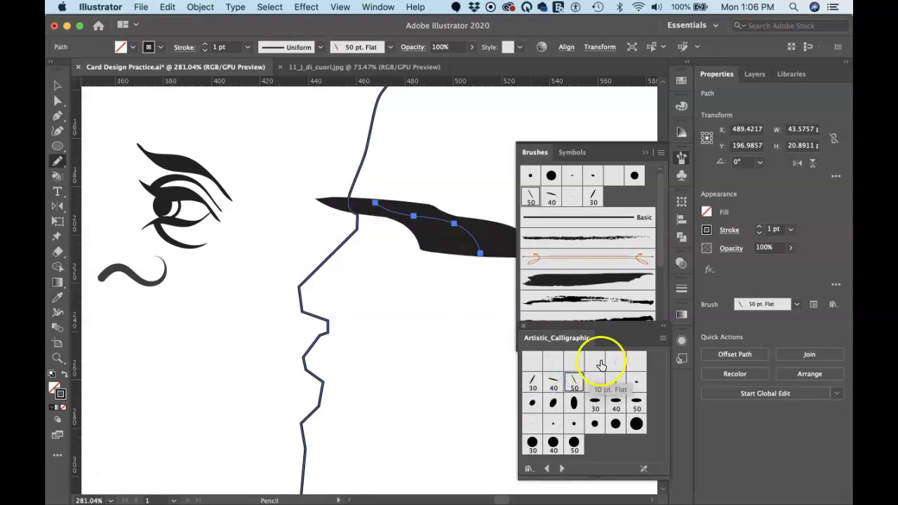
left_click(595, 362)
left_click(614, 363)
left_click(595, 402)
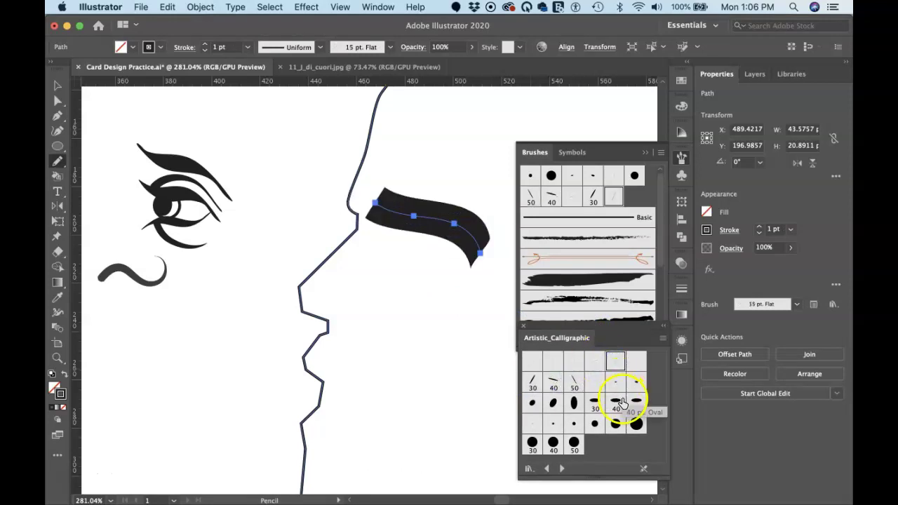
left_click(574, 424)
Apply the 10 pt. Flat calligraphic brush to the eyebrow, reapplying it repeatedly to vary its random stroke angle.
left_click(595, 363)
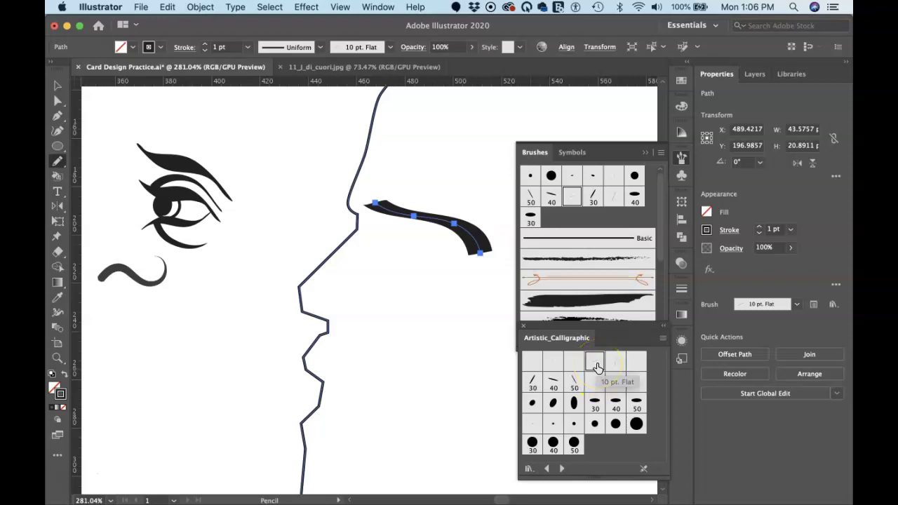
left_click(596, 365)
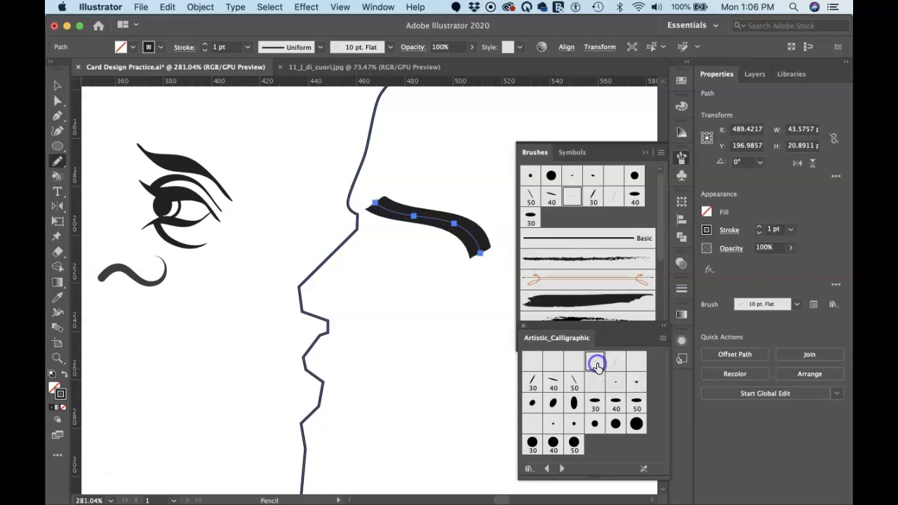
left_click(596, 364)
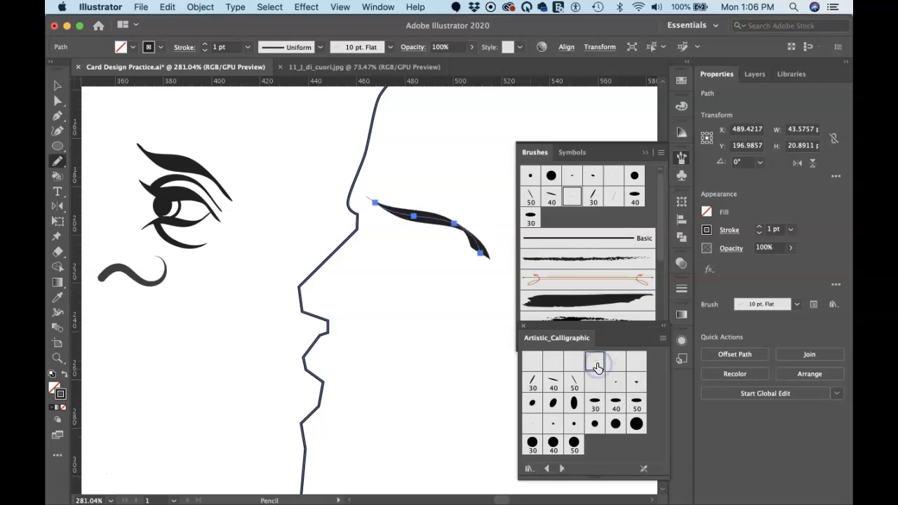
left_click(596, 364)
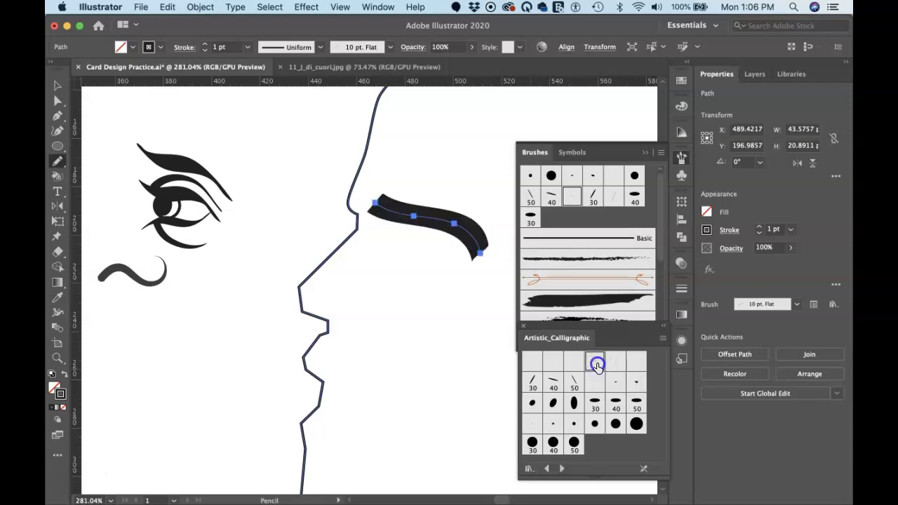
left_click(595, 364)
left_click(596, 364)
left_click(596, 364)
left_click(595, 365)
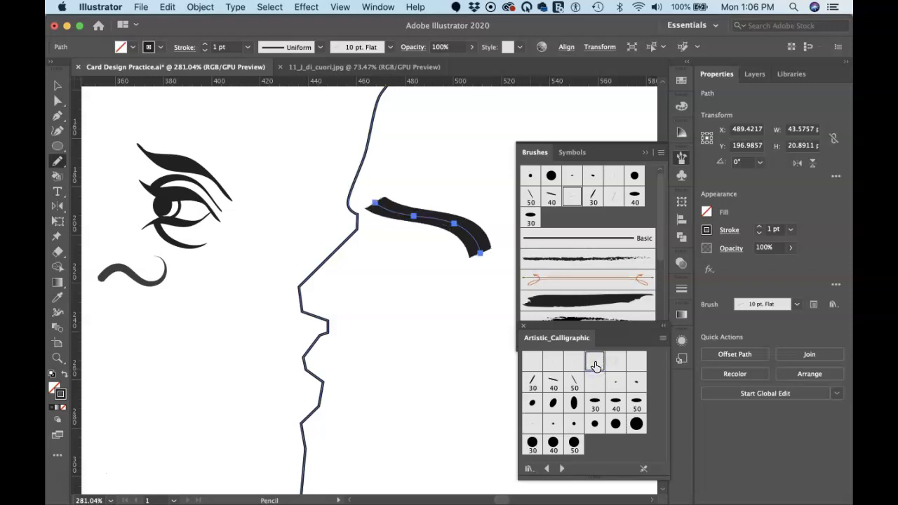
left_click(596, 364)
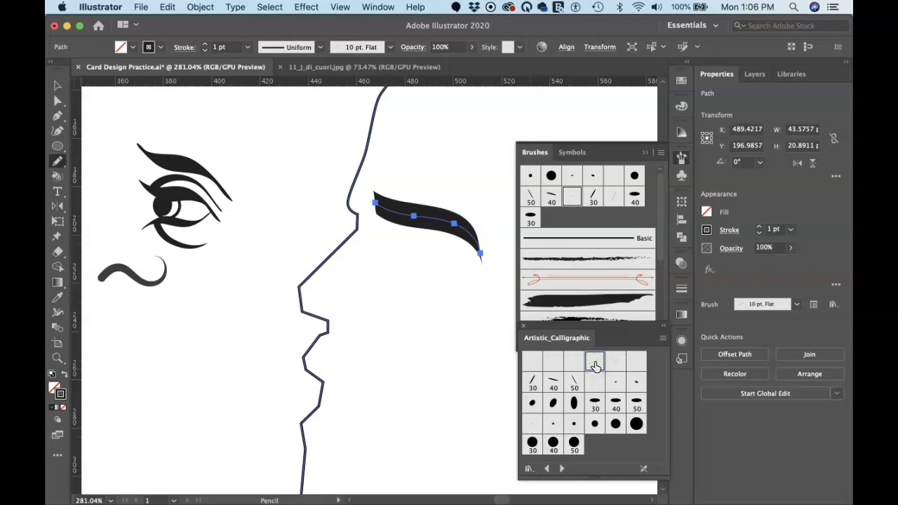
left_click(595, 364)
left_click(596, 364)
left_click(595, 364)
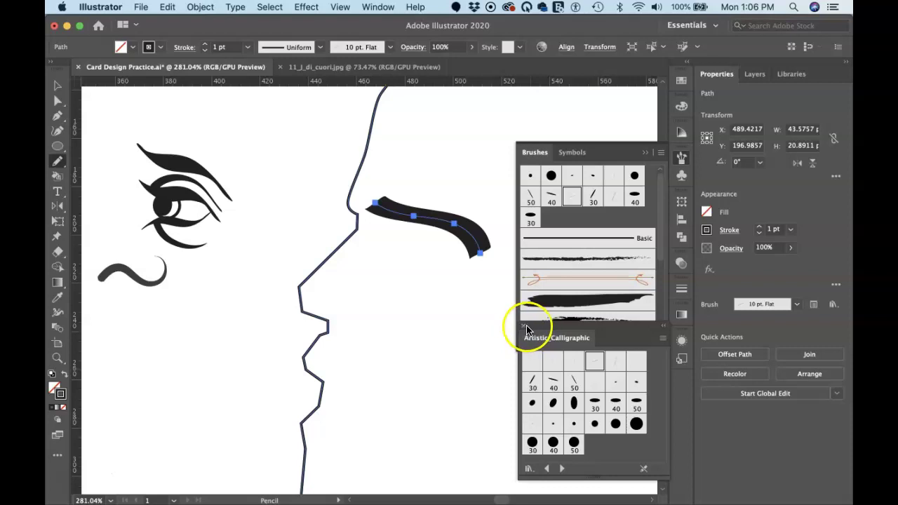
Dock the Artistic_Calligraphic library with the Brushes panel and show the document's brushes again.
mouse_move(551, 345)
left_mouse_down()
mouse_move(599, 225)
mouse_move(605, 175)
mouse_move(601, 150)
mouse_move(596, 156)
left_mouse_up()
left_click(583, 153)
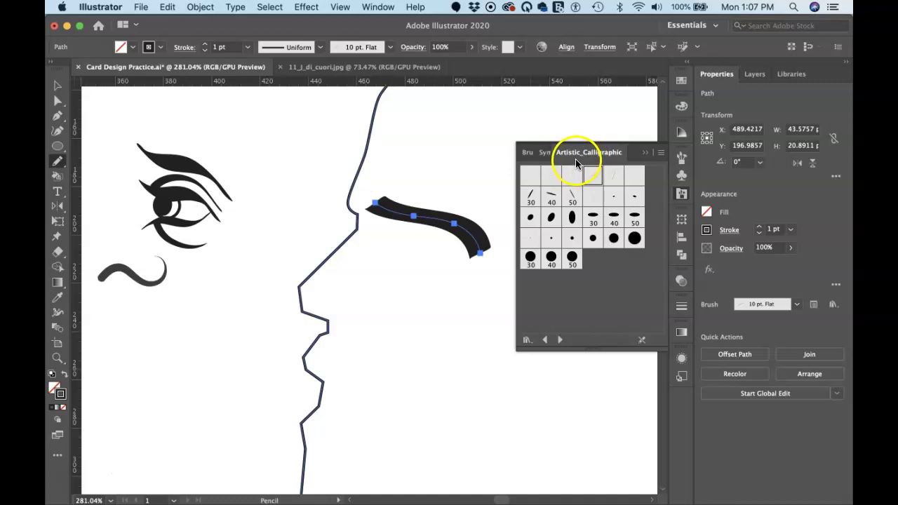
left_click(526, 155)
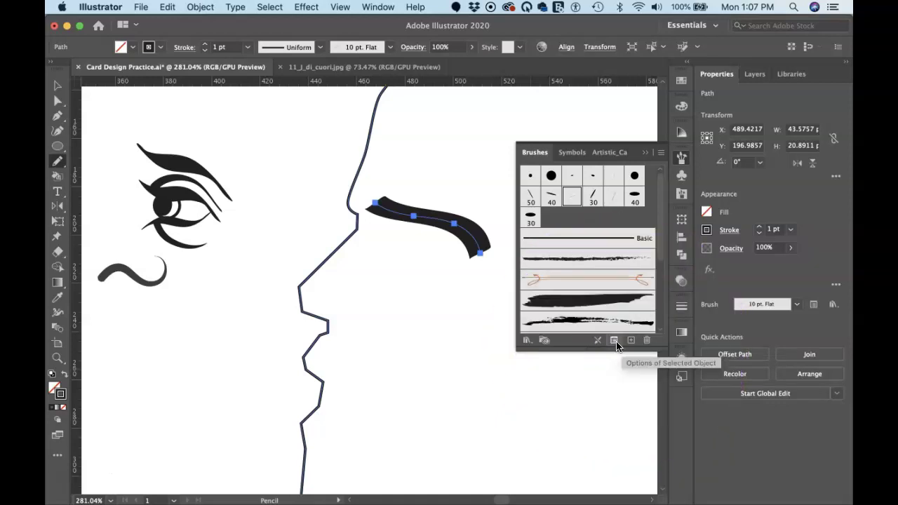
left_click(572, 198)
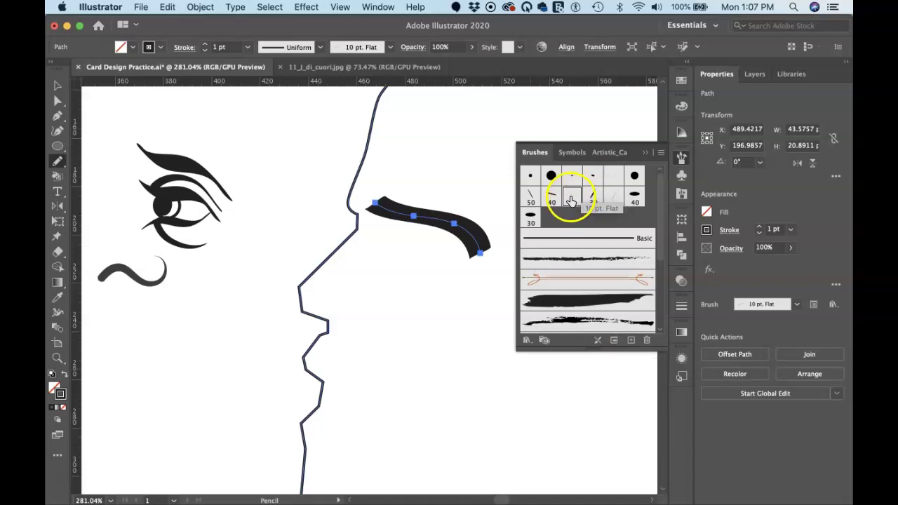
double_click(572, 200)
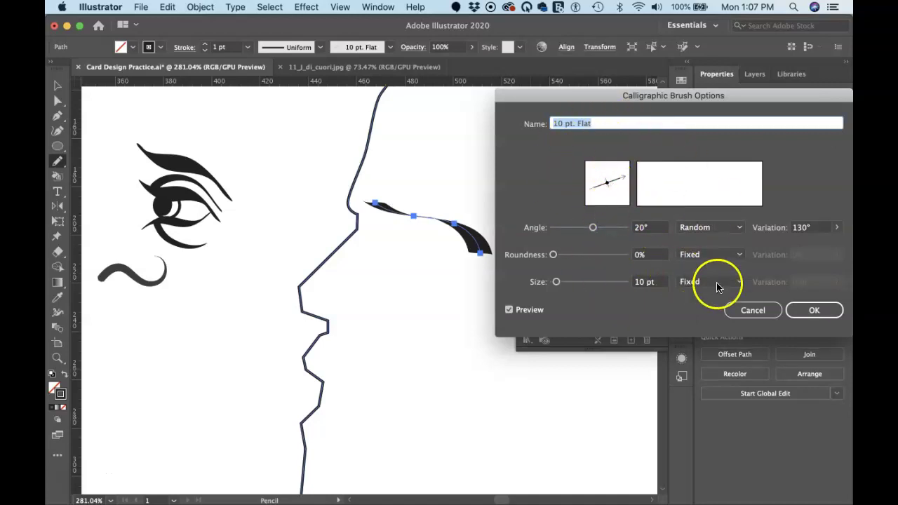
left_click(750, 310)
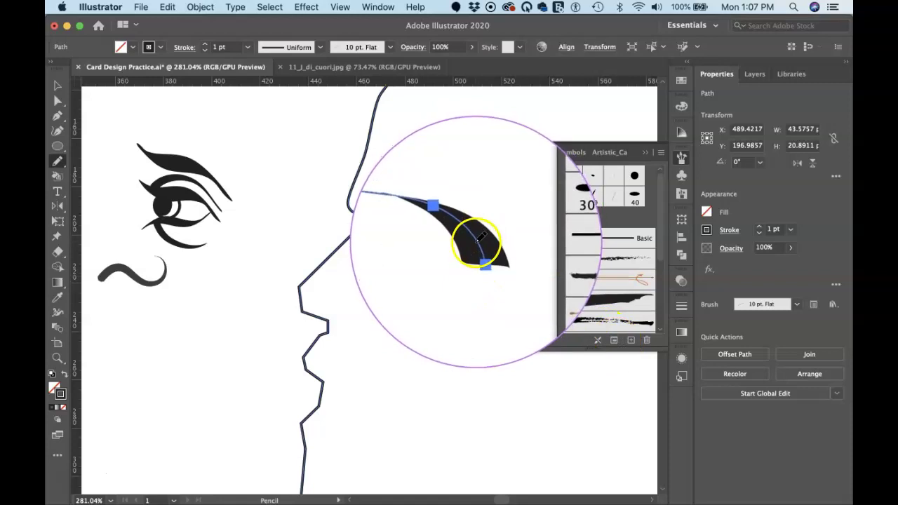
Open the calligraphic stroke options for only the eyebrow, move the dialog below it, try other sizes, and settle on 10 pt.
left_click(613, 341)
mouse_move(639, 93)
left_mouse_down()
mouse_move(581, 205)
mouse_move(423, 267)
mouse_move(383, 272)
left_mouse_up()
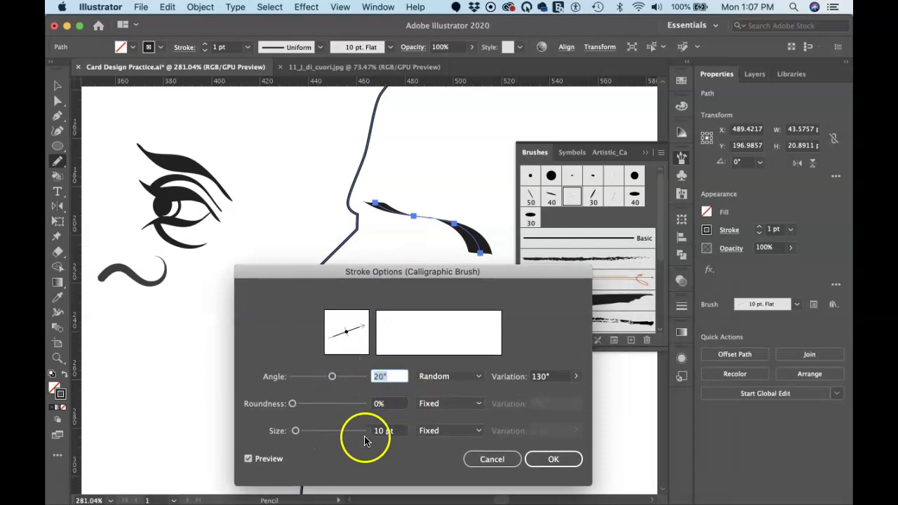
left_click(296, 431)
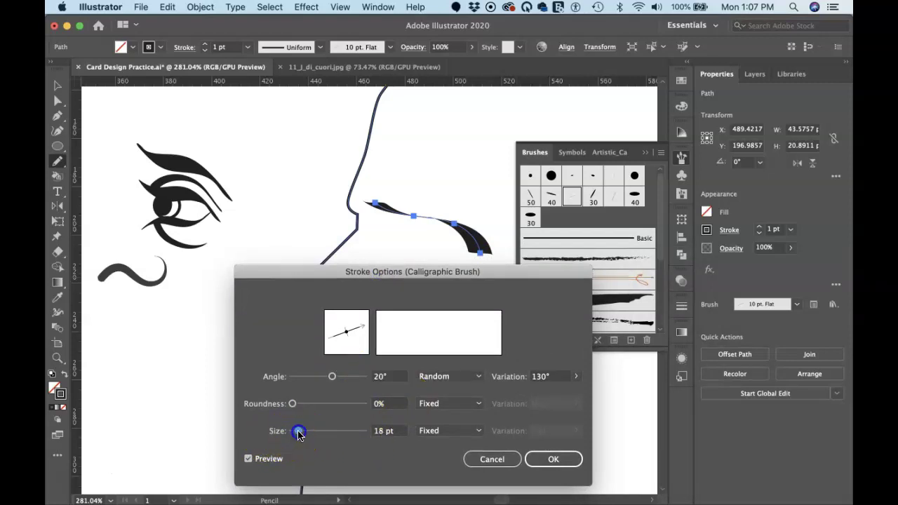
left_click_drag(298, 433, 294, 433)
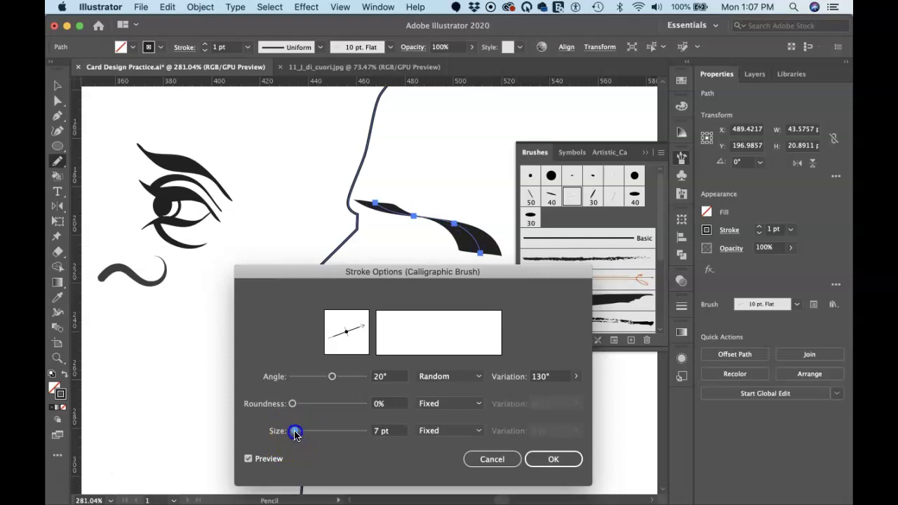
left_click_drag(295, 434, 295, 432)
Rotate the eyebrow's calligraphic brush angle to 144° in the stroke options.
left_click(332, 377)
mouse_move(349, 332)
left_mouse_down()
mouse_move(361, 315)
mouse_move(333, 321)
left_mouse_up()
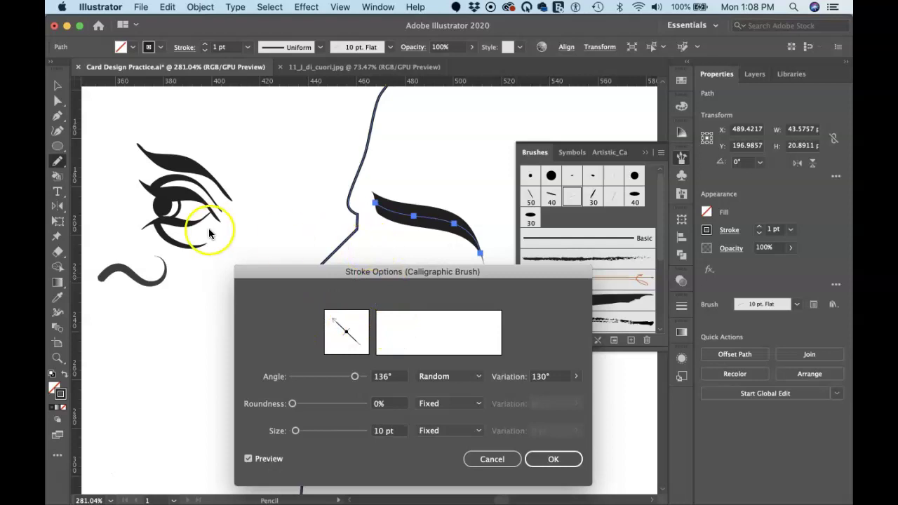
left_click_drag(336, 324, 334, 324)
Set the eyebrow stroke's roundness to 12% and its brush angle to 145°, and apply the options.
left_click_drag(293, 404, 296, 407)
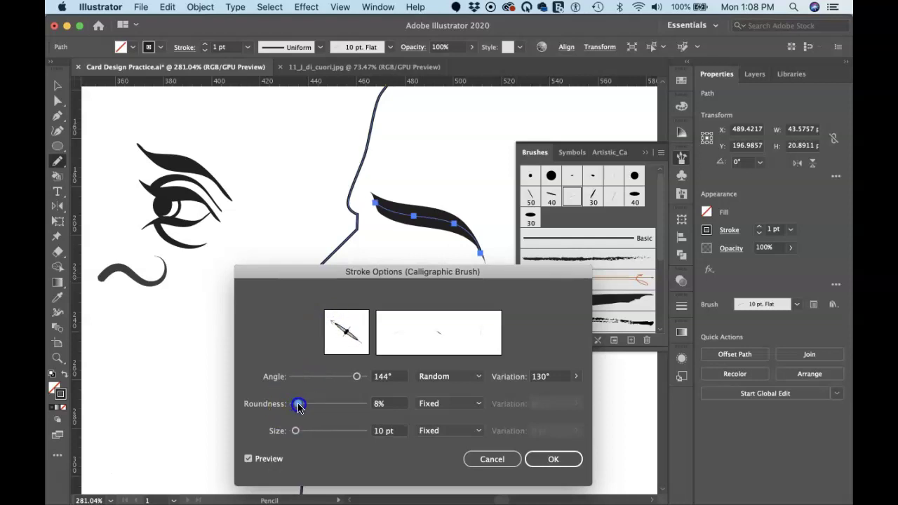
left_click_drag(298, 408, 301, 409)
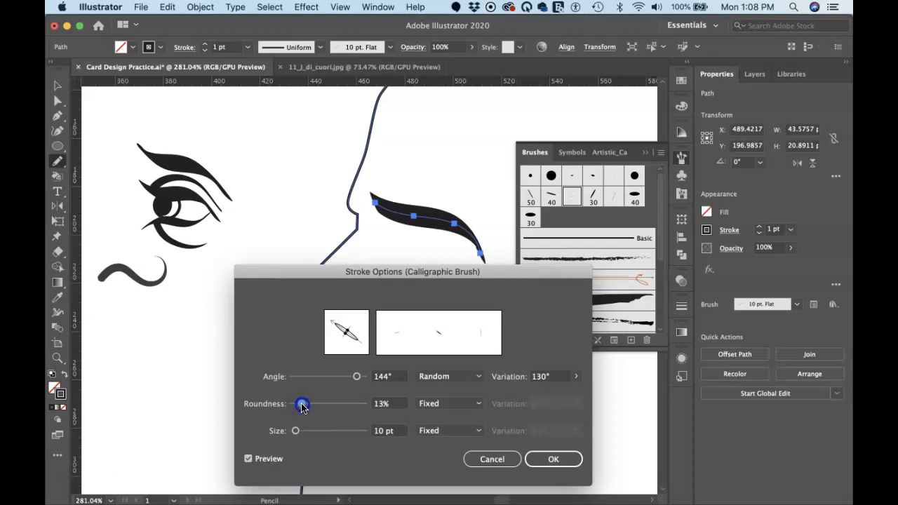
left_click_drag(301, 407, 301, 404)
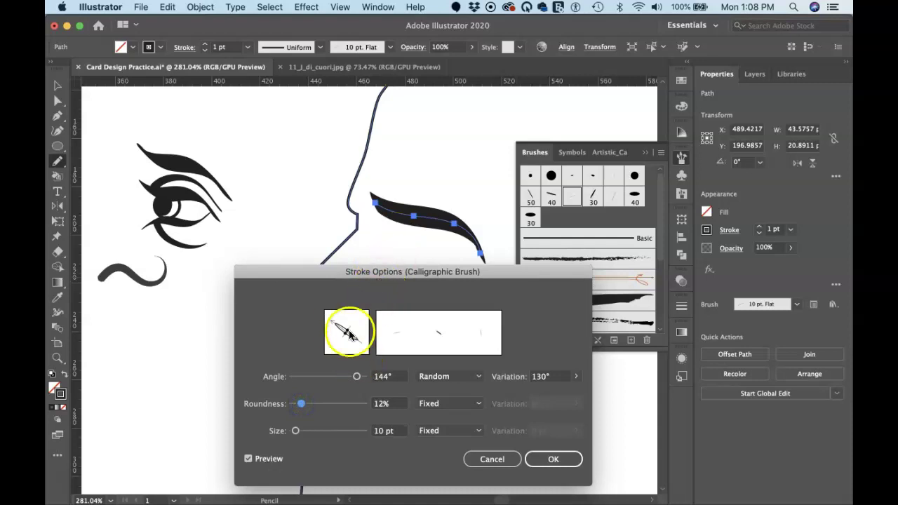
left_click_drag(333, 320, 332, 325)
left_click(466, 363)
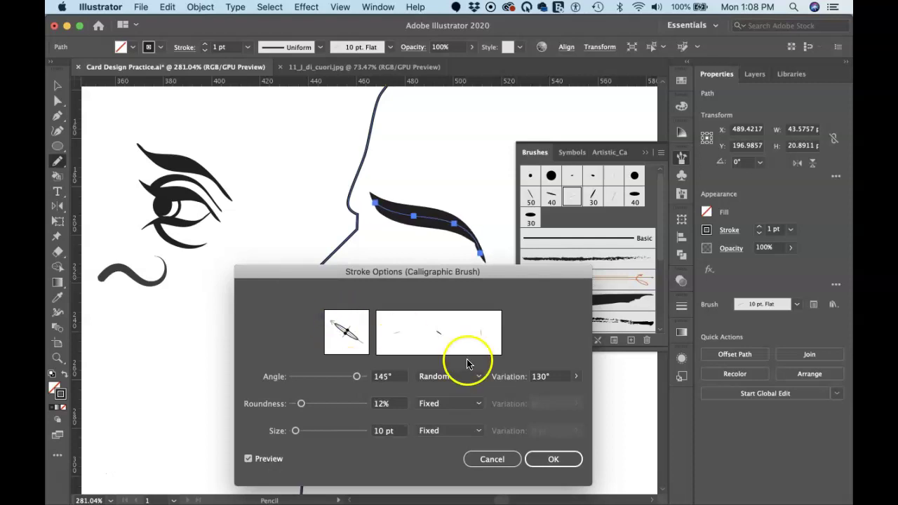
left_click(545, 460)
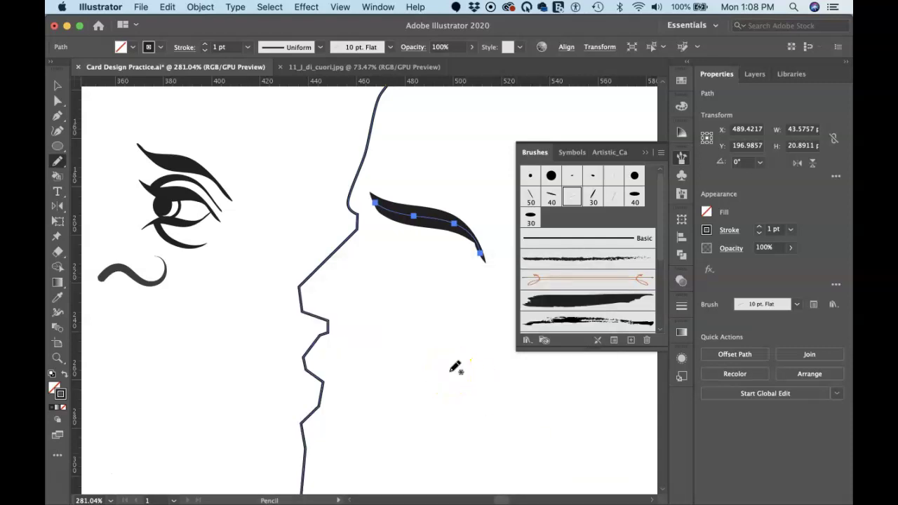
Rotate the eyebrow stroke's calligraphic brush angle to 155° and apply the stroke options.
left_click(463, 346)
left_click_drag(466, 261, 476, 232)
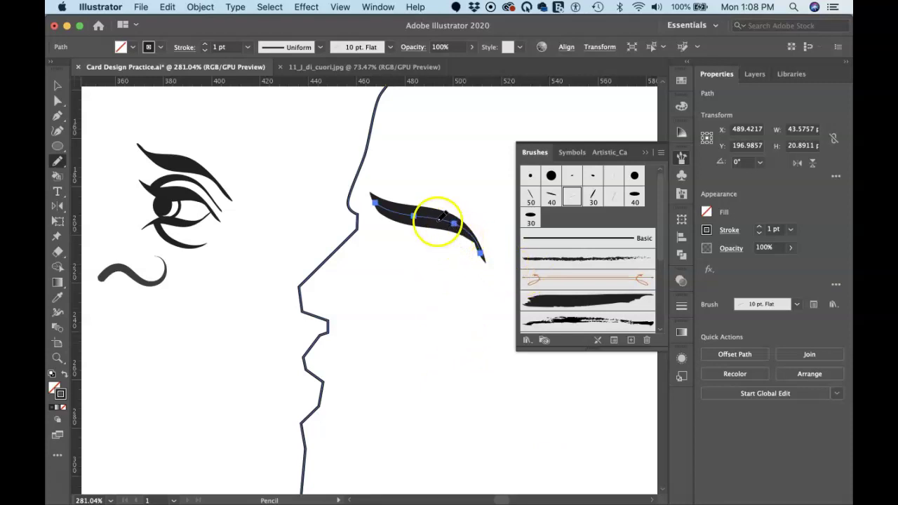
left_click(613, 341)
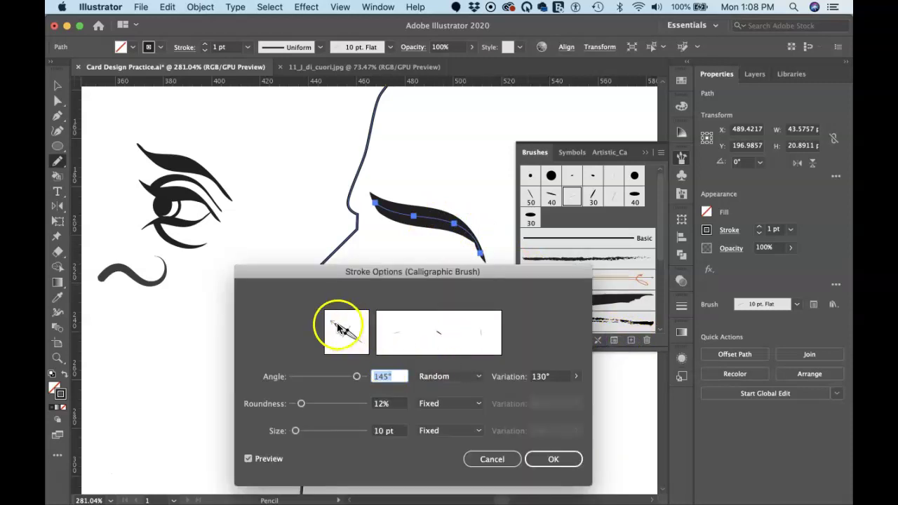
left_click_drag(333, 325, 333, 329)
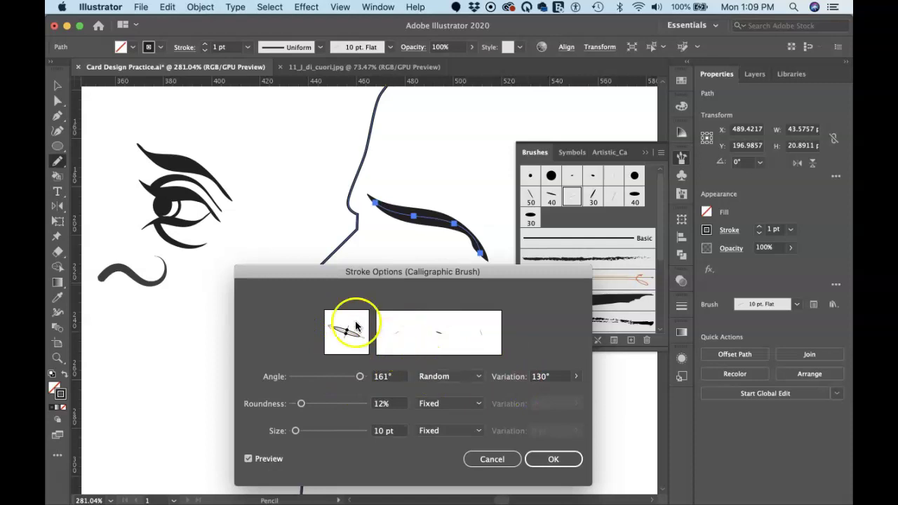
left_click_drag(330, 325, 333, 327)
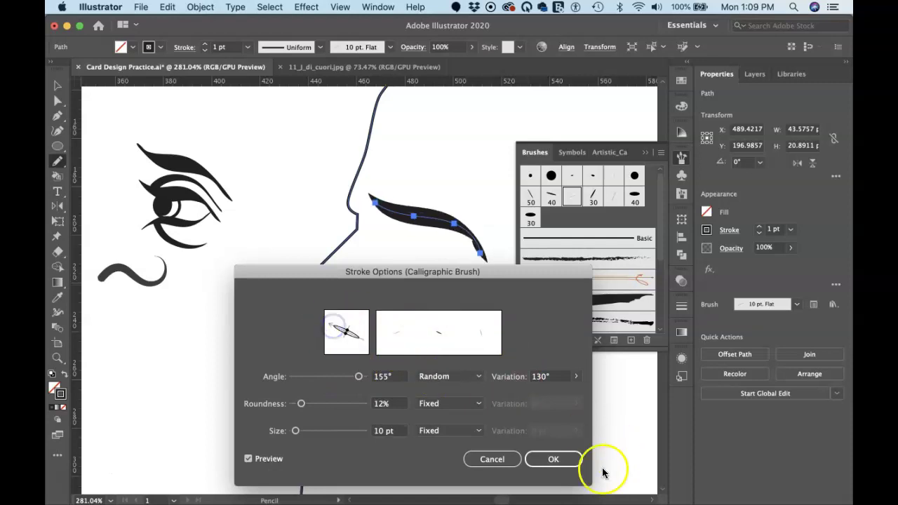
left_click(565, 458)
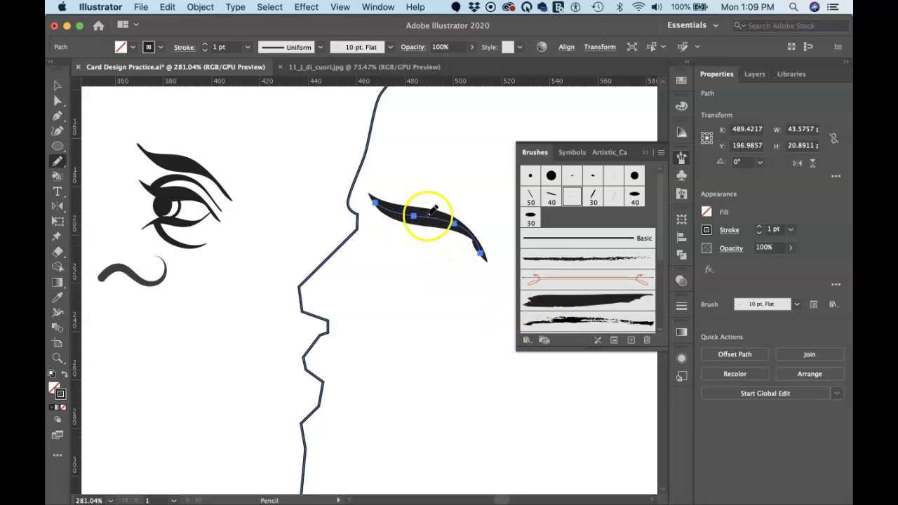
Duplicate the eyebrow stroke just below itself and scale the copy down to about 31 × 15 px as the upper eyelid.
key("v")
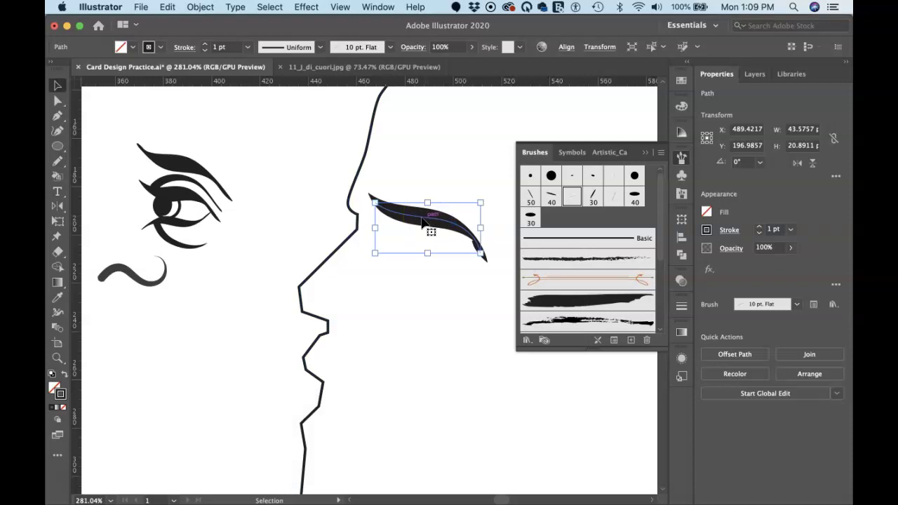
left_click_drag(421, 221, 423, 252)
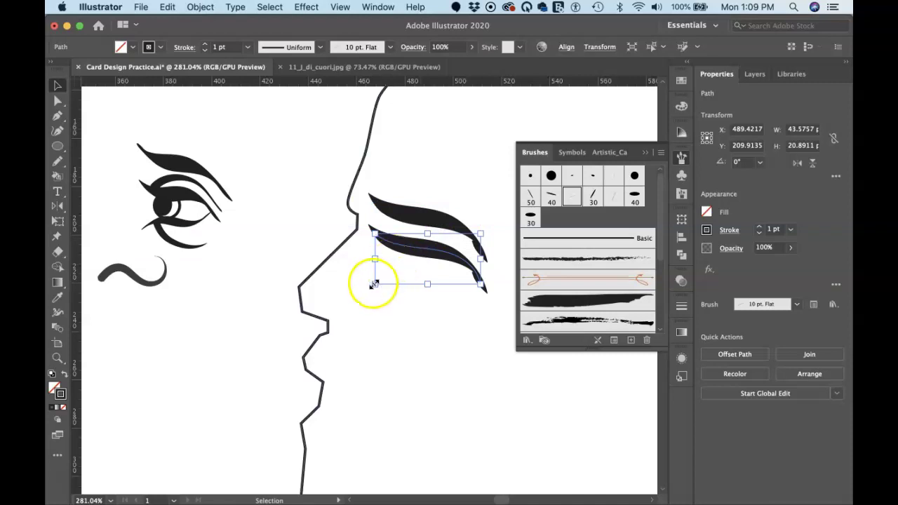
mouse_move(374, 283)
left_mouse_down()
mouse_move(391, 260)
mouse_move(380, 275)
left_mouse_up()
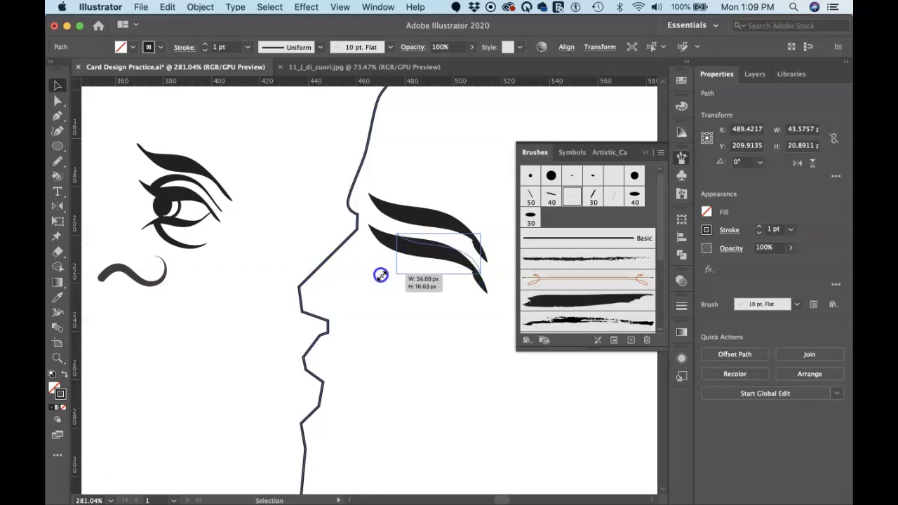
left_click_drag(381, 275, 381, 272)
left_click(441, 254)
left_click_drag(481, 234, 473, 237)
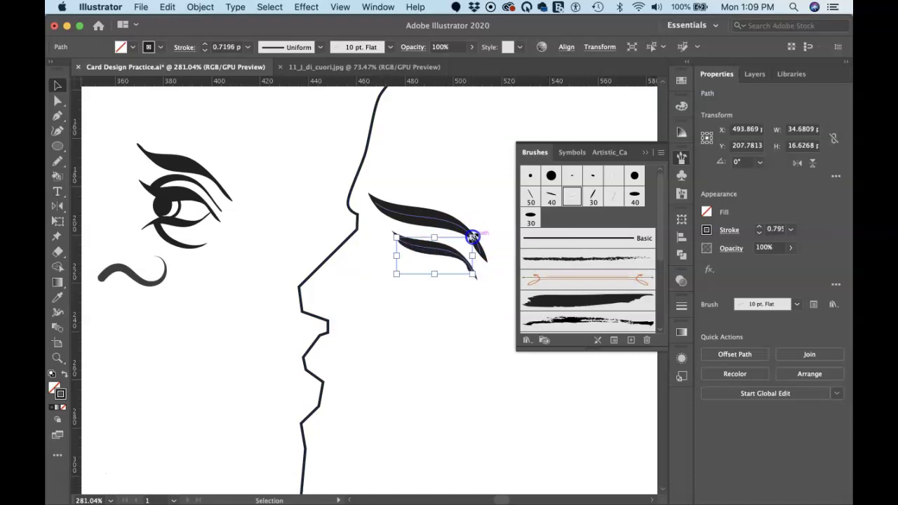
Nudge the upper eyelid stroke about 8 px left so it sits beneath the front part of the eyebrow.
key("shift+Left")
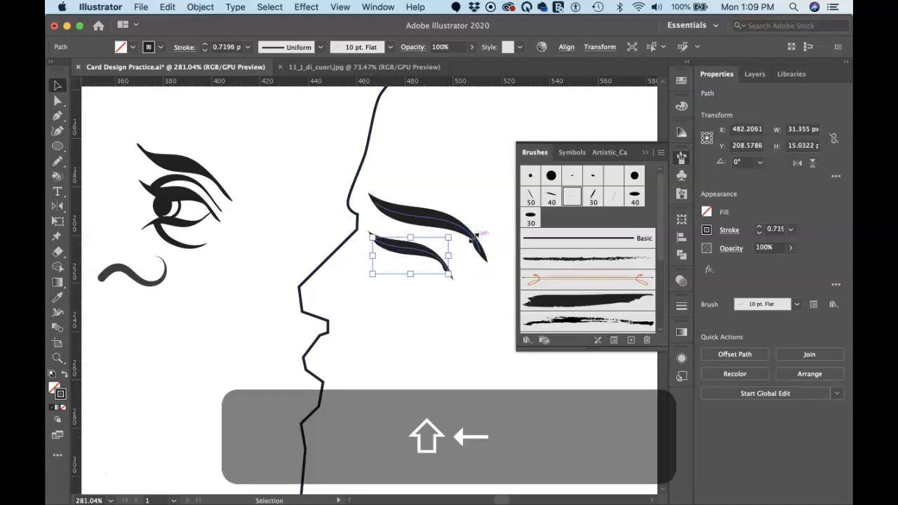
key("Right")
key("Right")
key("Up")
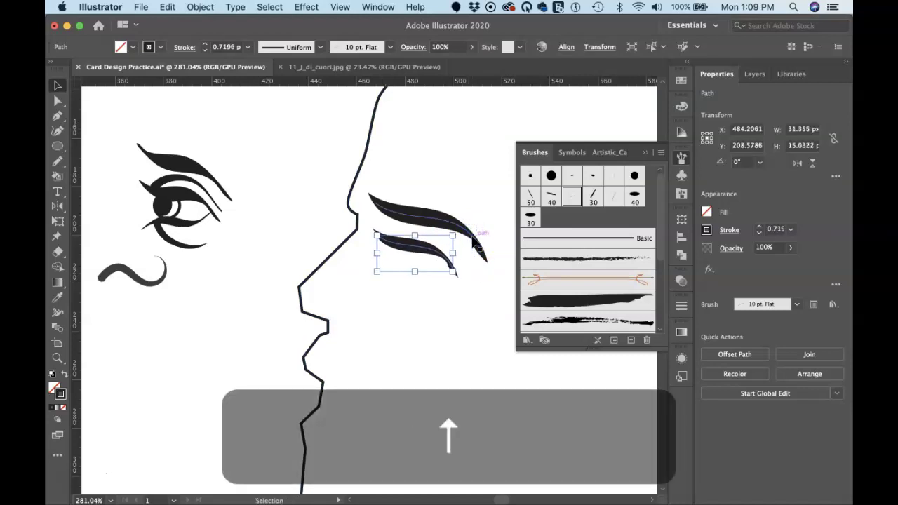
key("Down")
left_click(449, 251)
left_click(431, 288)
left_click(407, 246)
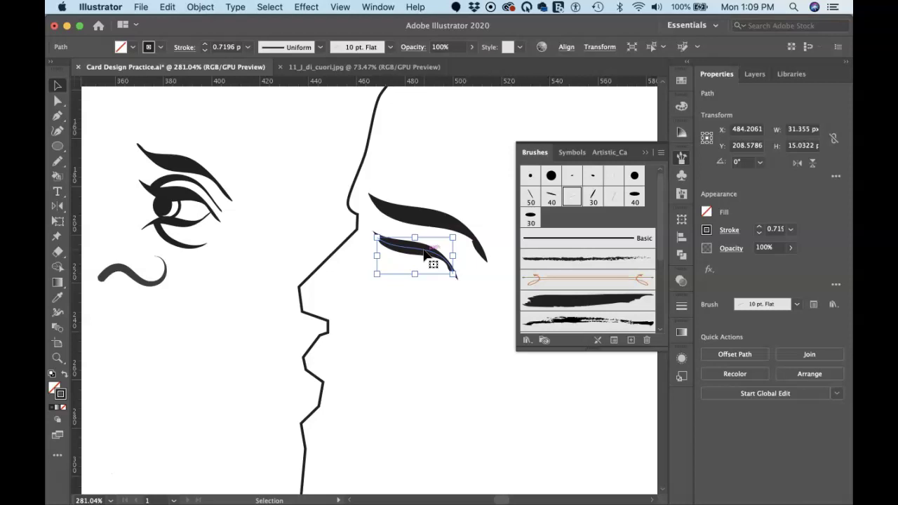
Create a copy of the upper eyelid stroke reflected across a horizontal axis set just below it.
key("o")
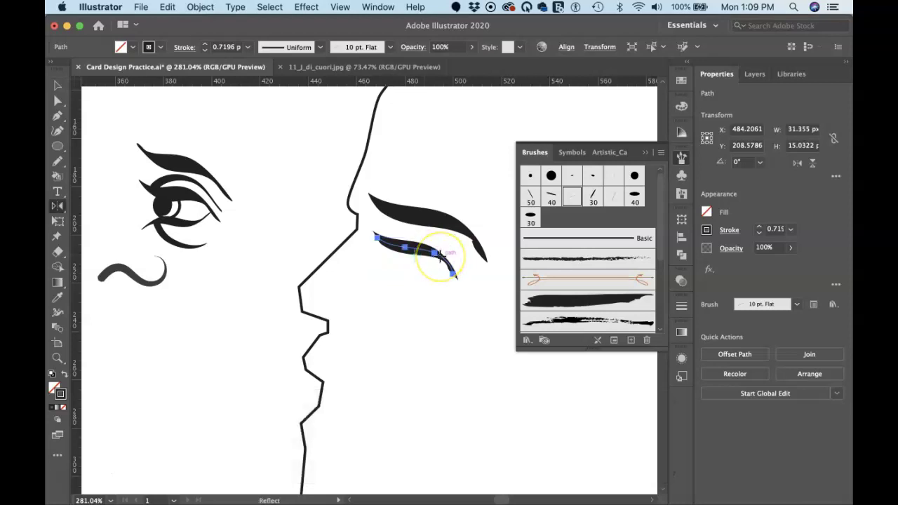
left_click(432, 262)
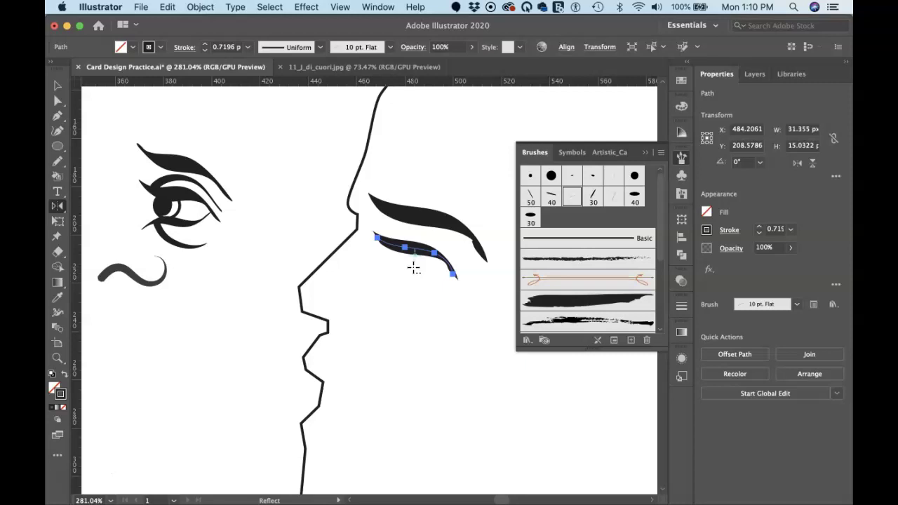
left_click(412, 268, "alt")
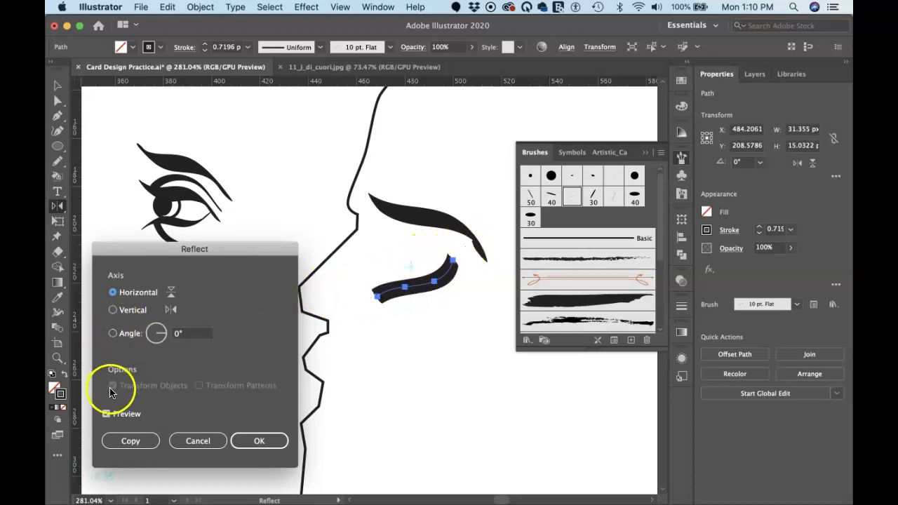
left_click(129, 442)
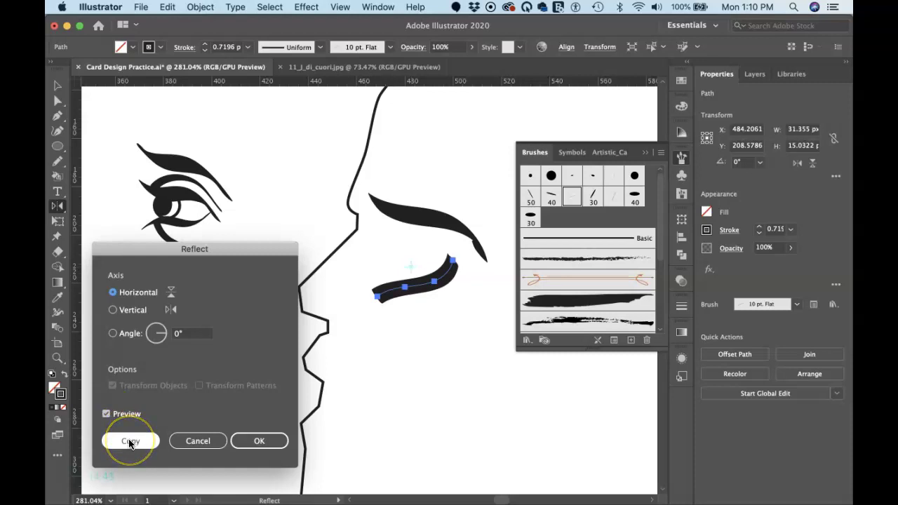
left_click(130, 443)
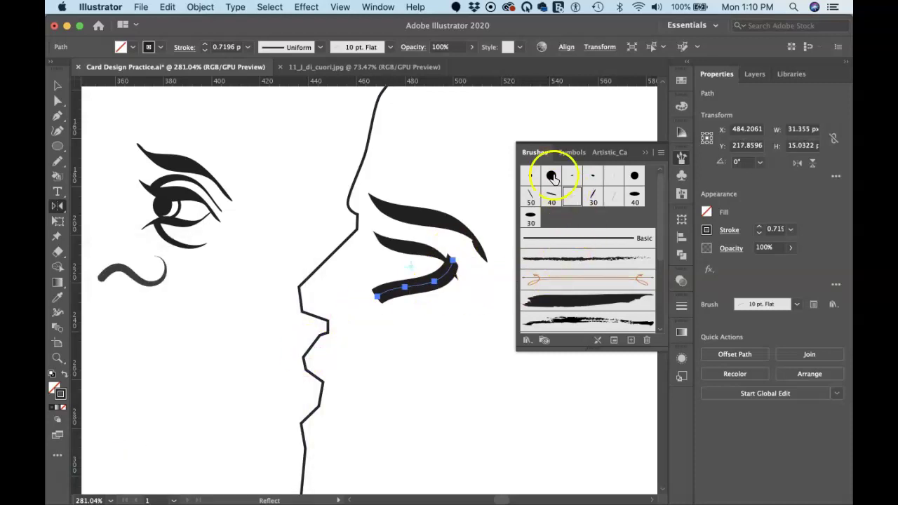
Rotate the lower eyelid stroke's calligraphic brush angle to -105° and apply the stroke options.
left_click(614, 341)
mouse_move(487, 272)
left_mouse_down()
mouse_move(595, 222)
mouse_move(700, 209)
mouse_move(727, 195)
left_mouse_up()
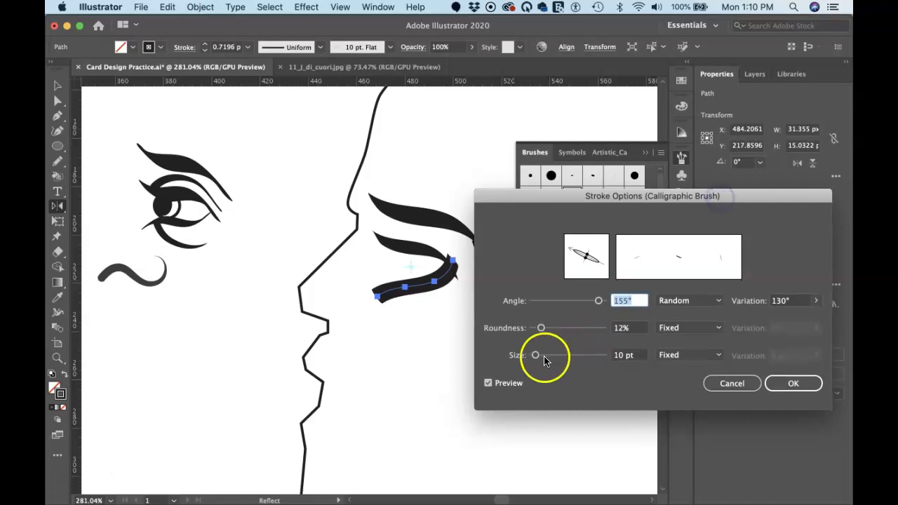
mouse_move(602, 278)
left_mouse_down()
mouse_move(600, 258)
mouse_move(593, 273)
mouse_move(582, 271)
left_mouse_up()
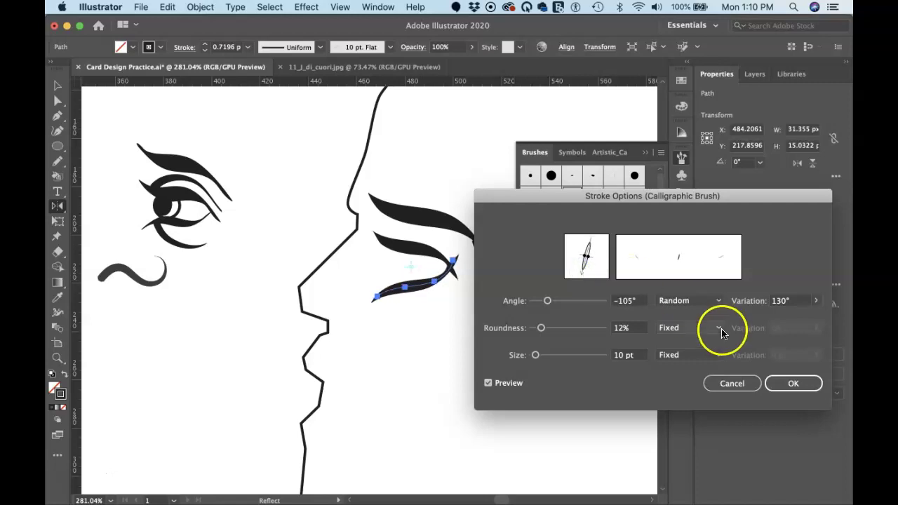
left_click(790, 385)
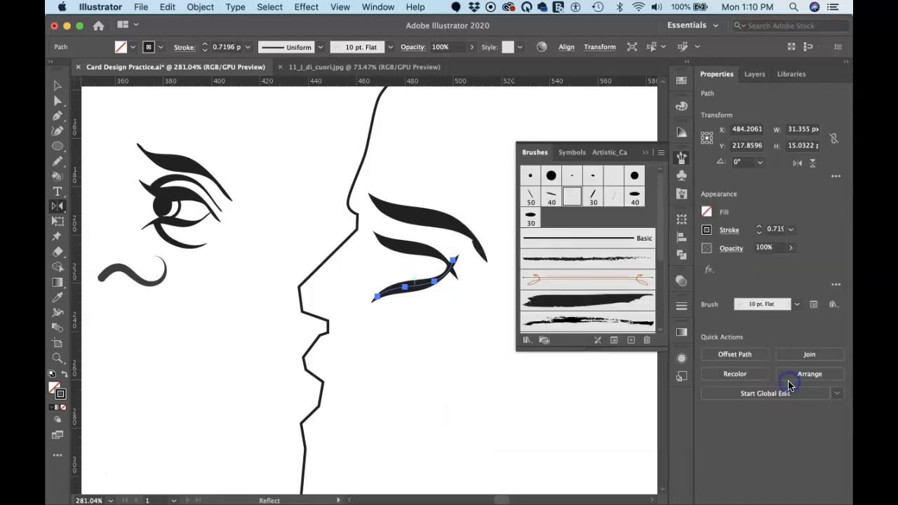
Scale the lower eyelid stroke down to about 27 × 11 px and nudge it down 2 px against the upper lid's outer corner.
left_click(458, 286)
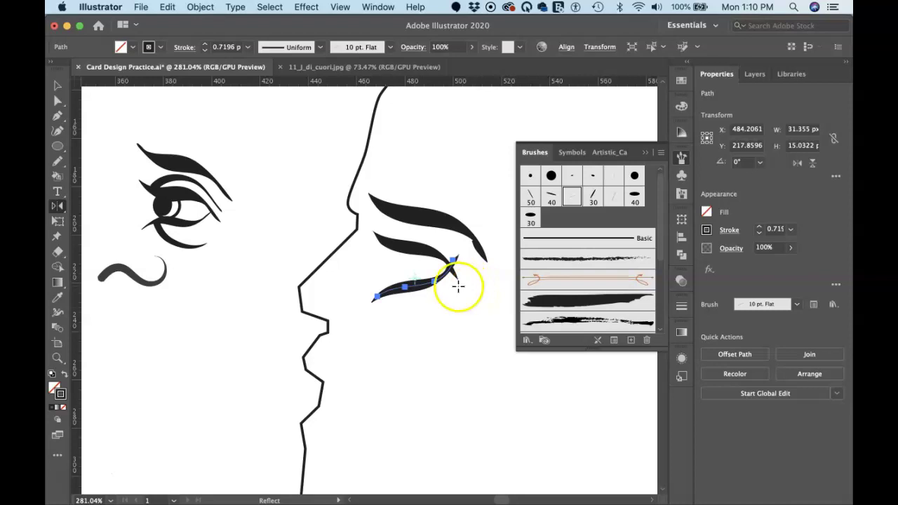
key("v")
left_click_drag(376, 293, 380, 283)
left_click(417, 285)
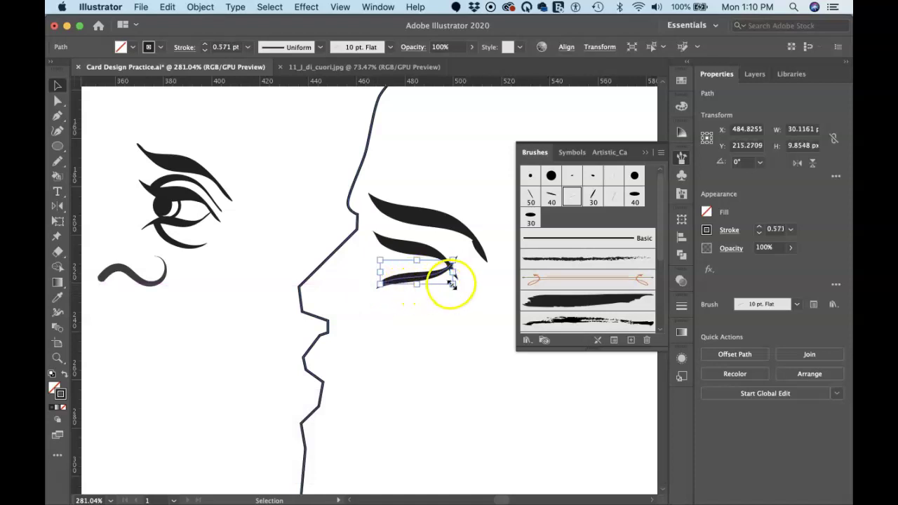
mouse_move(452, 284)
left_mouse_down()
mouse_move(454, 262)
mouse_move(445, 261)
left_mouse_up()
left_click(419, 283)
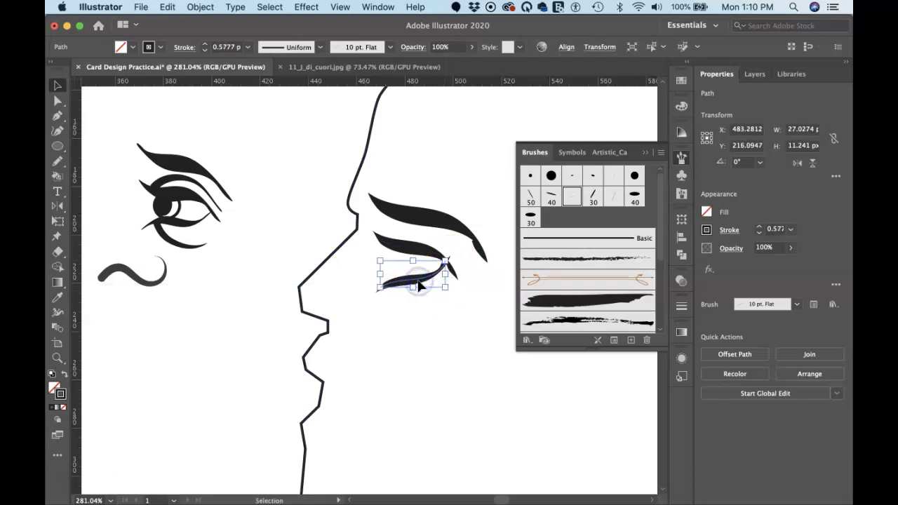
key("Down")
key("Down")
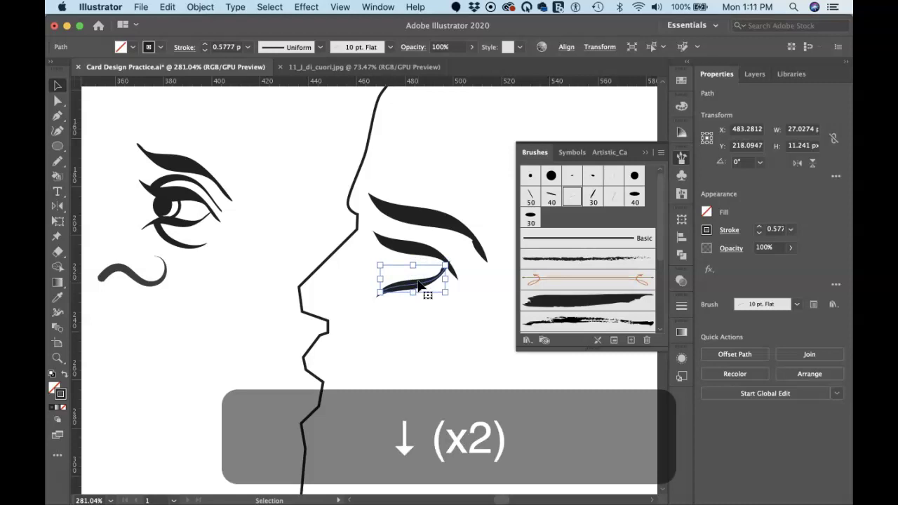
left_click(451, 271)
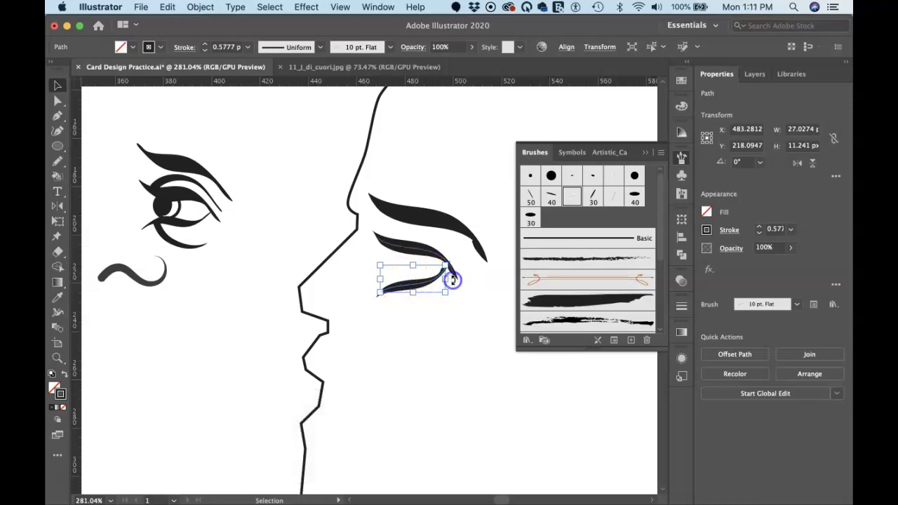
left_click(469, 278)
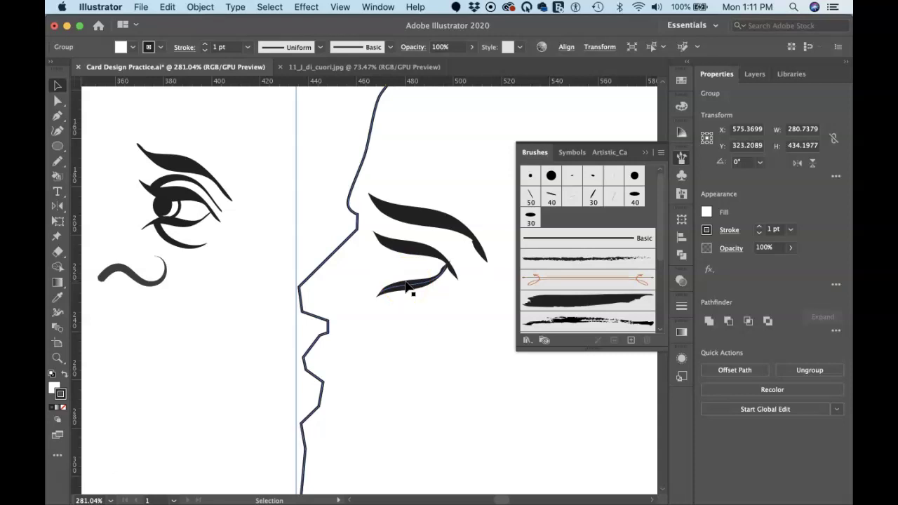
Draw a circle about 16 px wide between the eyelids as the iris and nudge it 1 px left.
key("l")
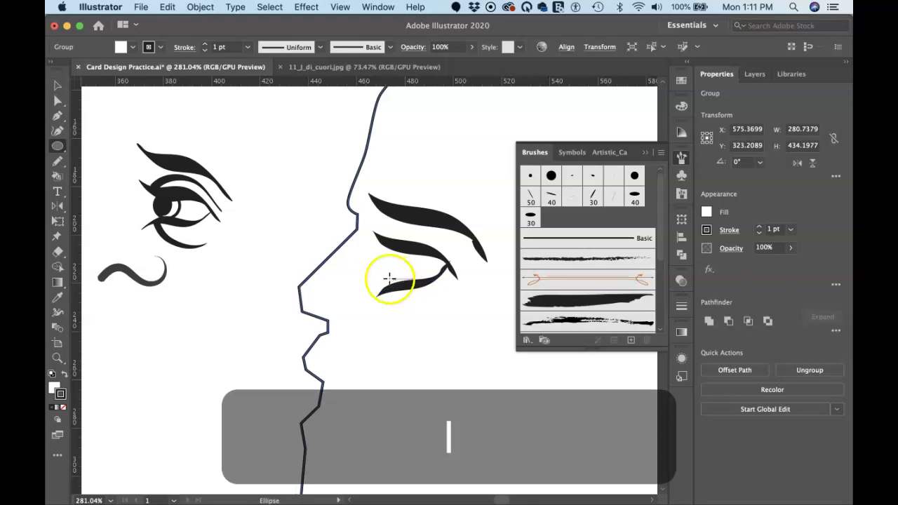
left_click_drag(387, 250, 421, 285)
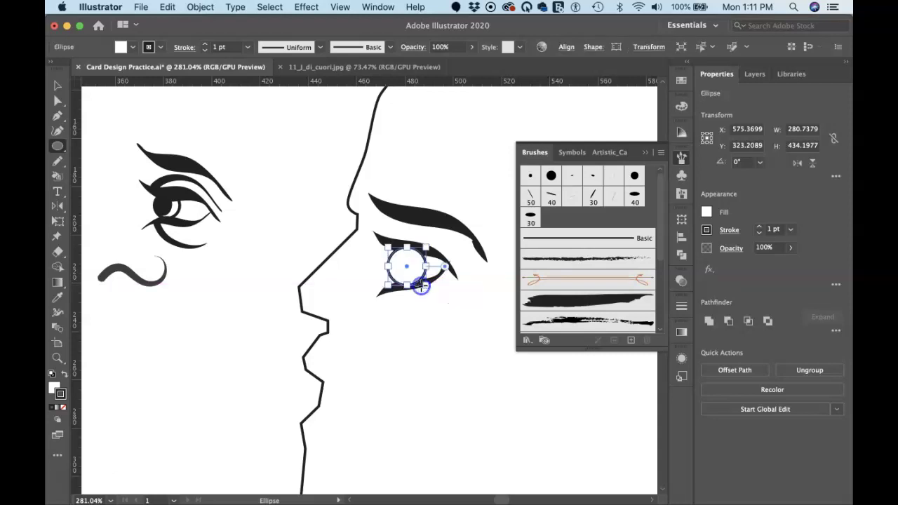
key("Left")
key("Left")
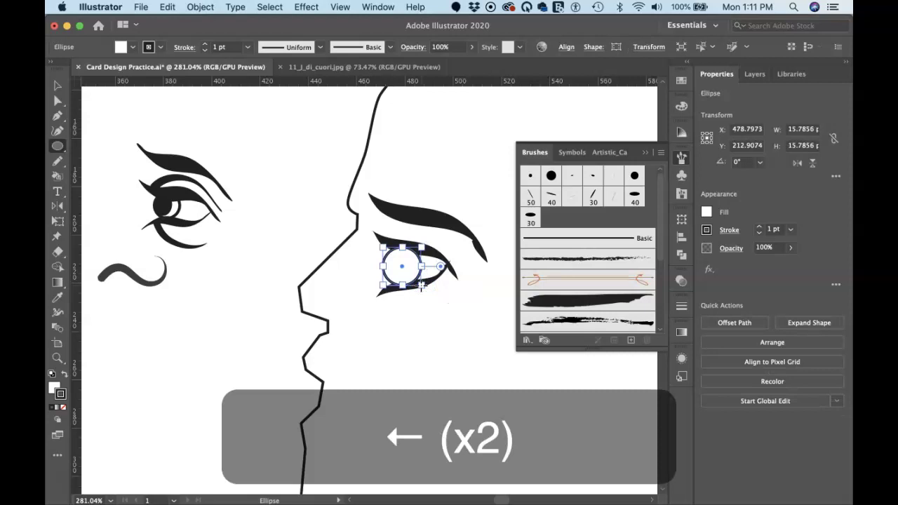
key("Right")
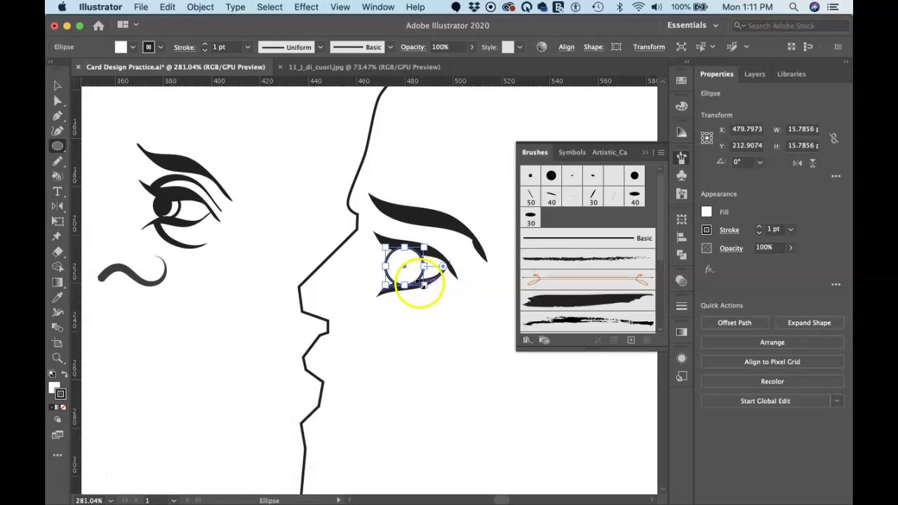
left_click_drag(424, 283, 418, 278)
key("super+z")
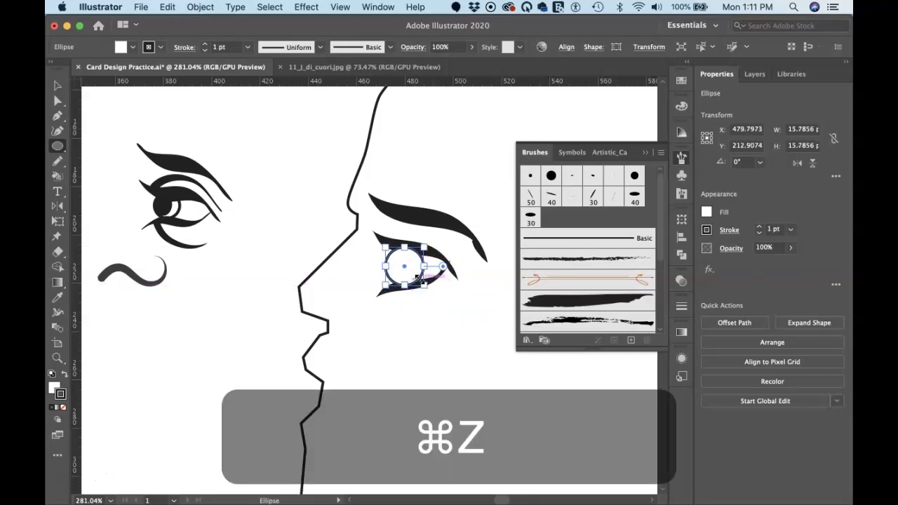
Paste a copy of the iris circle in front, scale it down to about 12.3 px, and adjust its height inside the iris.
key("super+c")
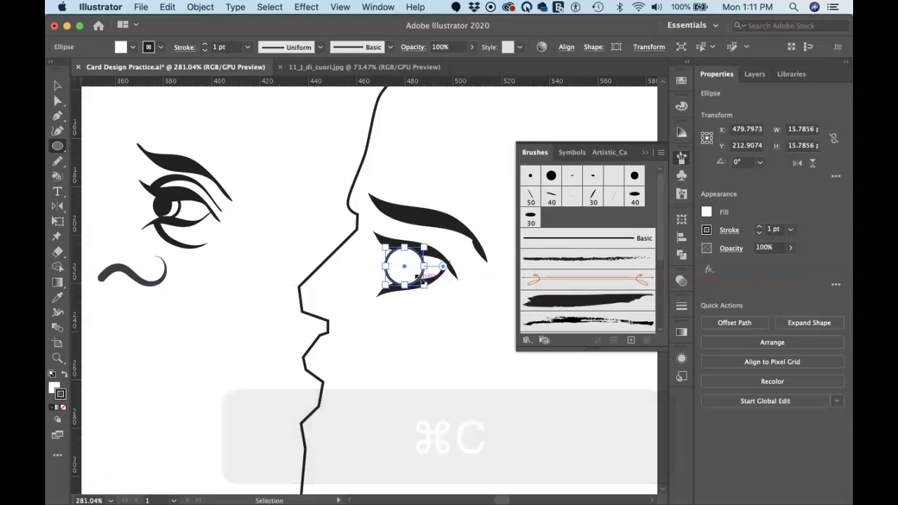
key("super+f")
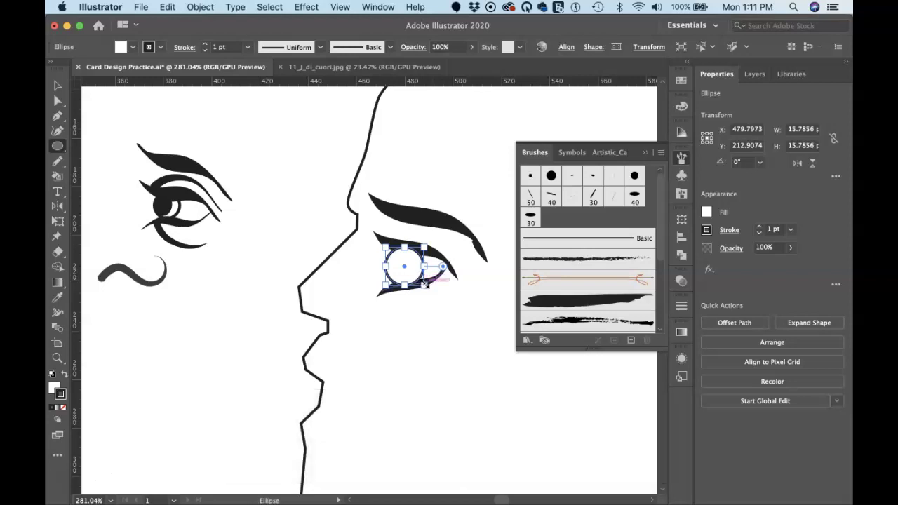
mouse_move(427, 274)
left_mouse_down()
mouse_move(425, 246)
mouse_move(416, 251)
left_mouse_up()
key("shift+Up")
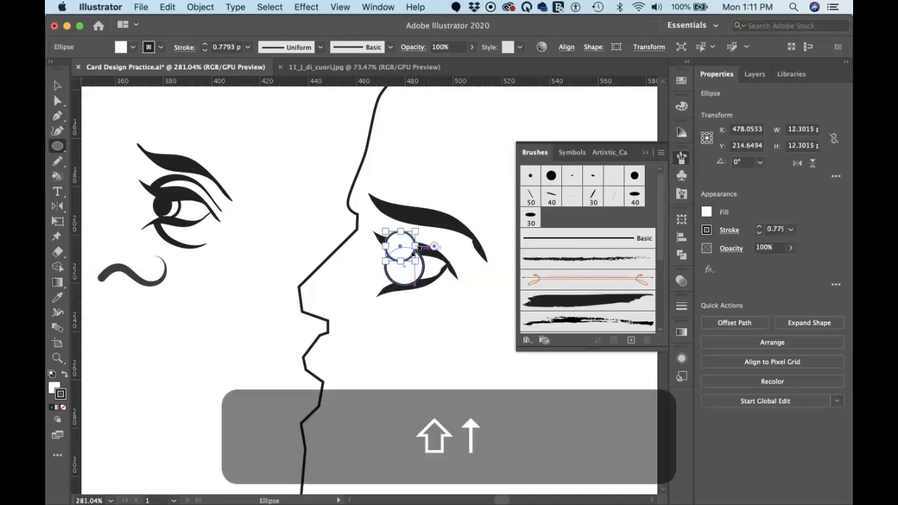
key("shift+Down")
key("Up")
key("Up")
key("Up")
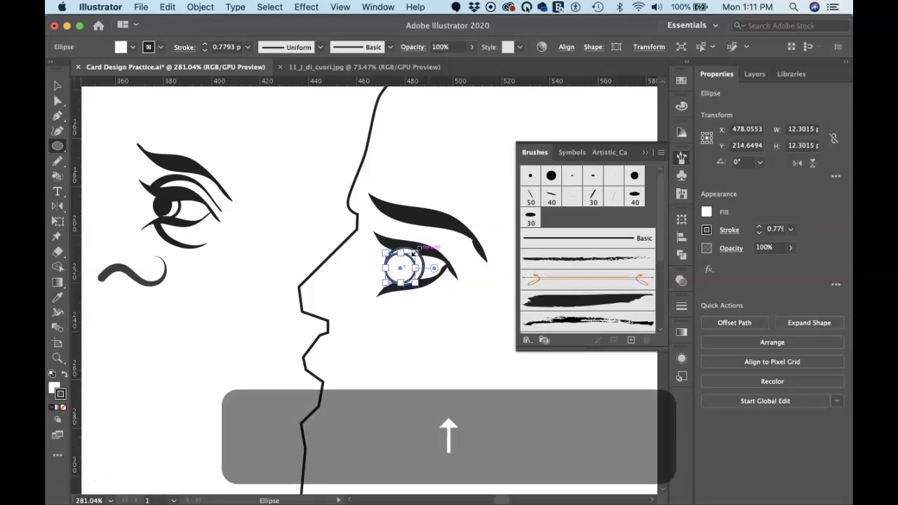
Fill the smaller circle inside the iris with black as the pupil and move it about 2 px higher.
left_click_drag(396, 261, 409, 268)
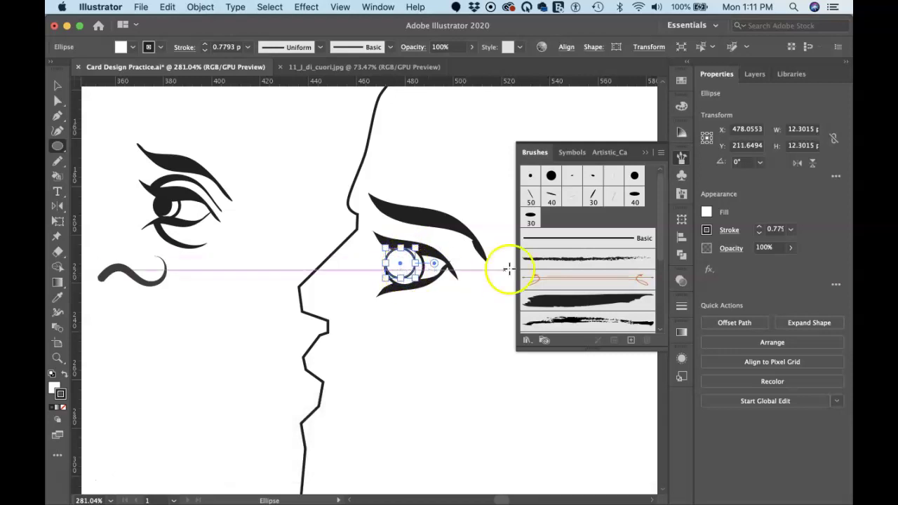
key("x")
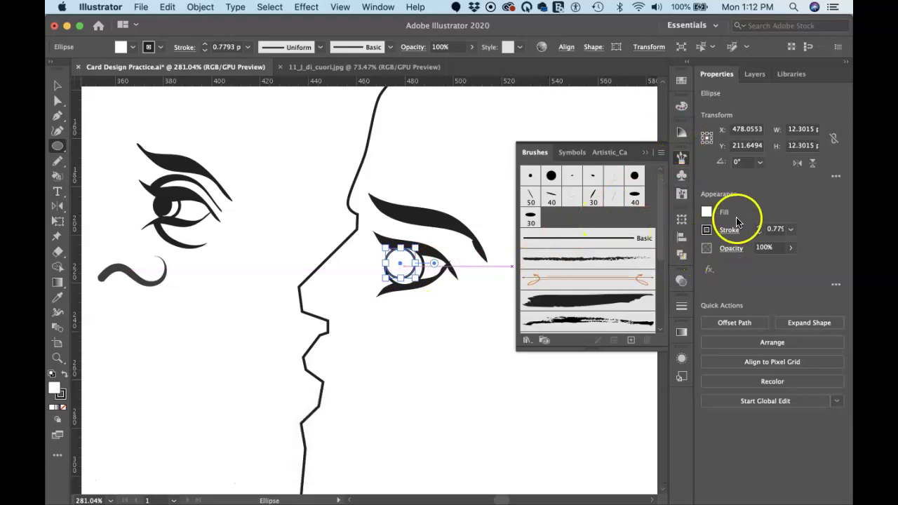
left_click(709, 212)
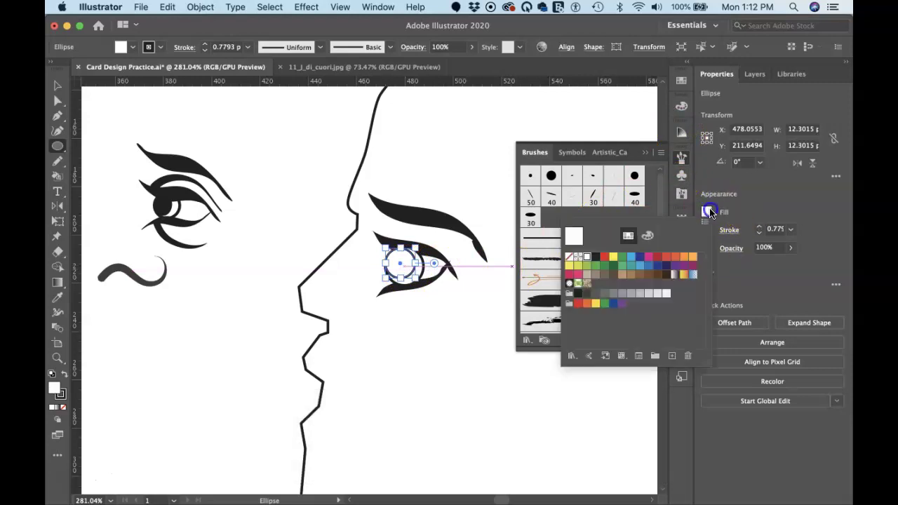
left_click(595, 256)
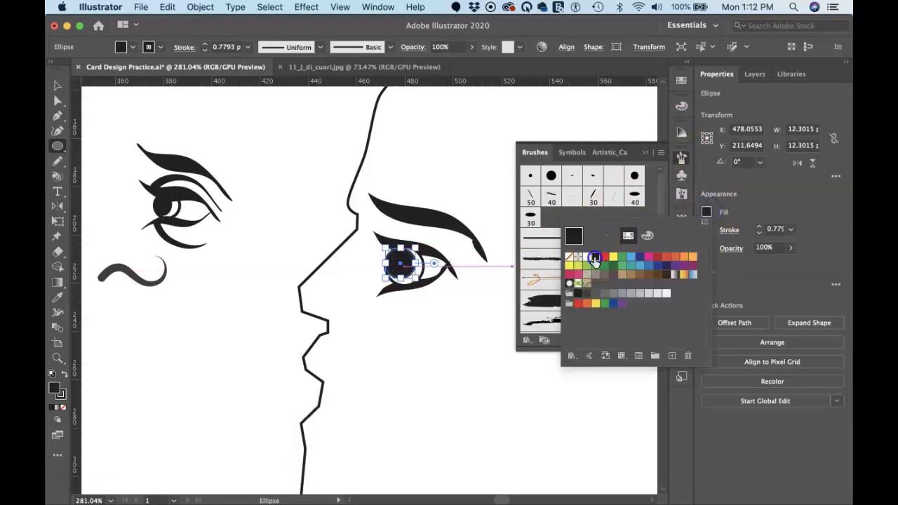
left_click(401, 277)
left_click_drag(401, 279, 400, 279)
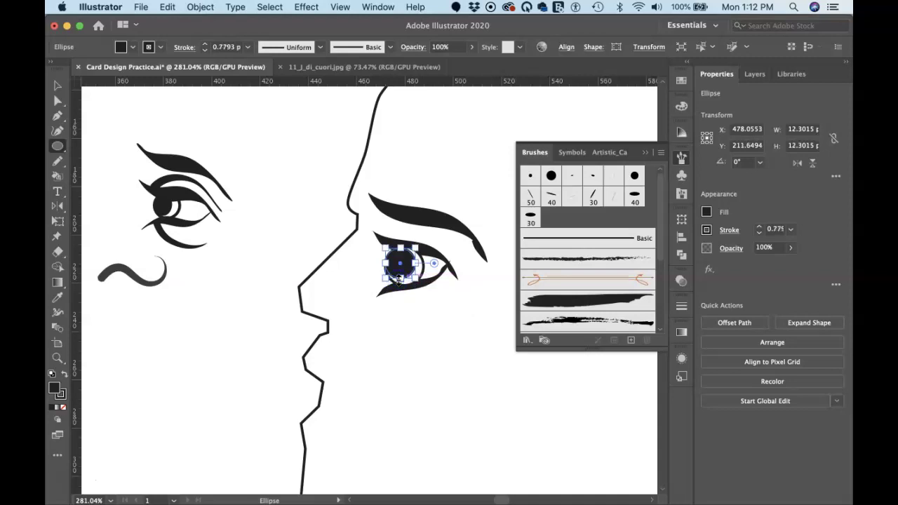
key("Down")
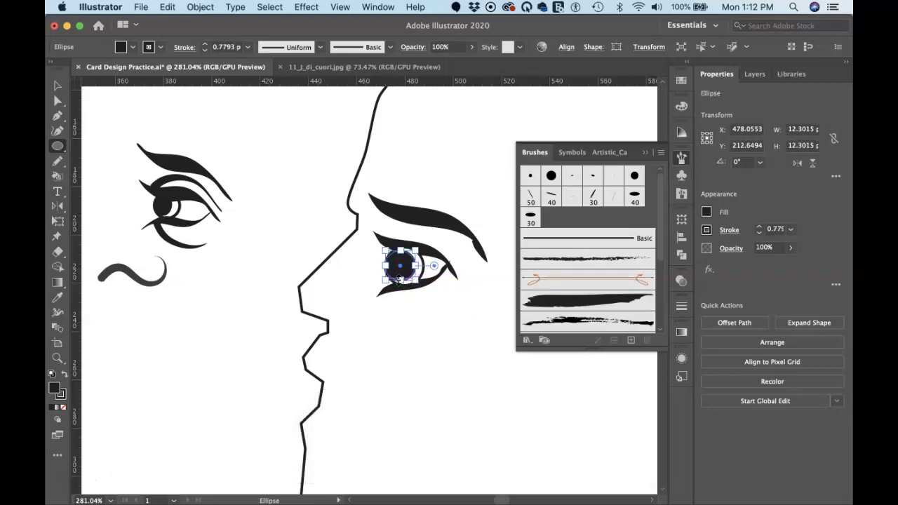
Stretch the black pupil toward the upper eyelid, sizing it to about 12.3 × 13.8 px.
left_click_drag(417, 242, 419, 245)
left_click(306, 237)
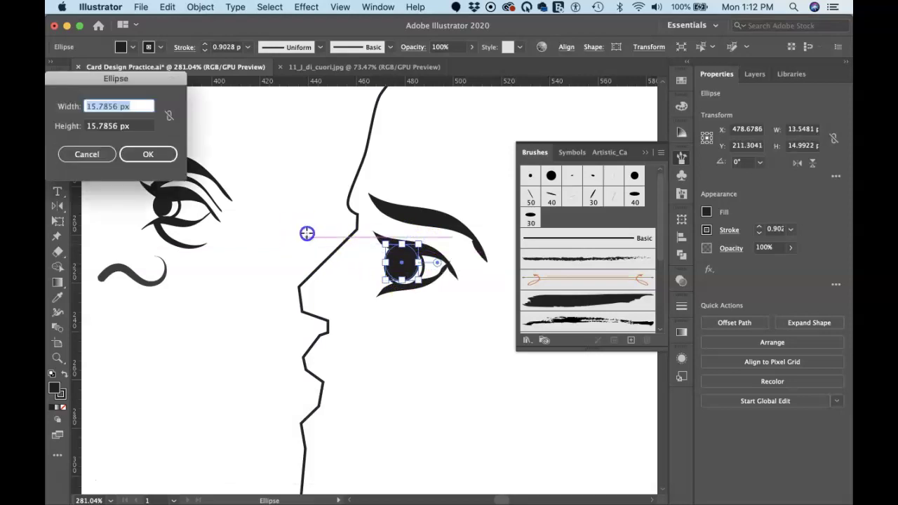
left_click(107, 154)
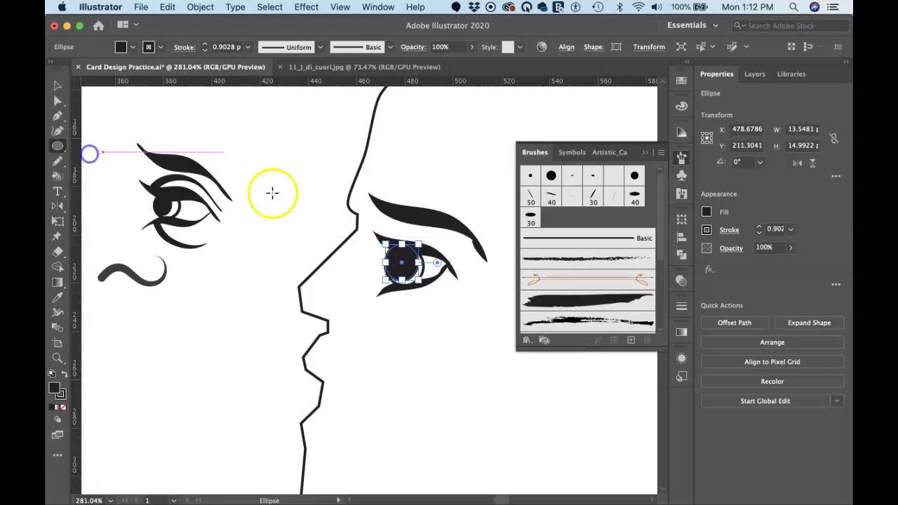
left_click(309, 203, "super")
left_click(412, 258, "super")
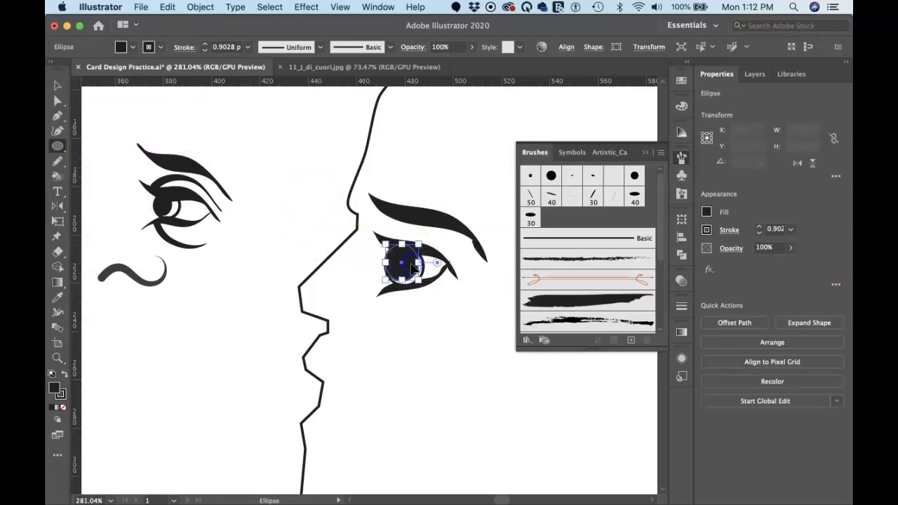
left_click_drag(414, 268, 416, 248)
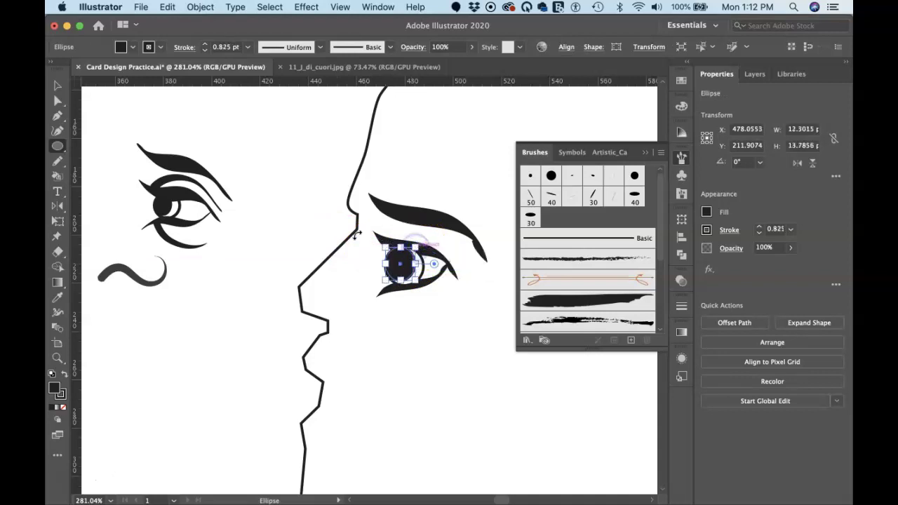
left_click(309, 226, "super")
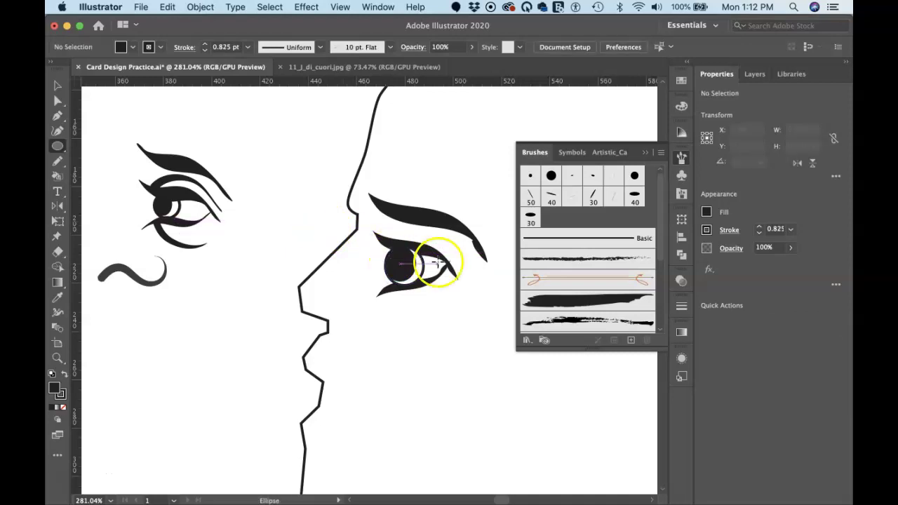
Select the upper and lower eyelid strokes together and bring them forward in the stacking order.
key("v")
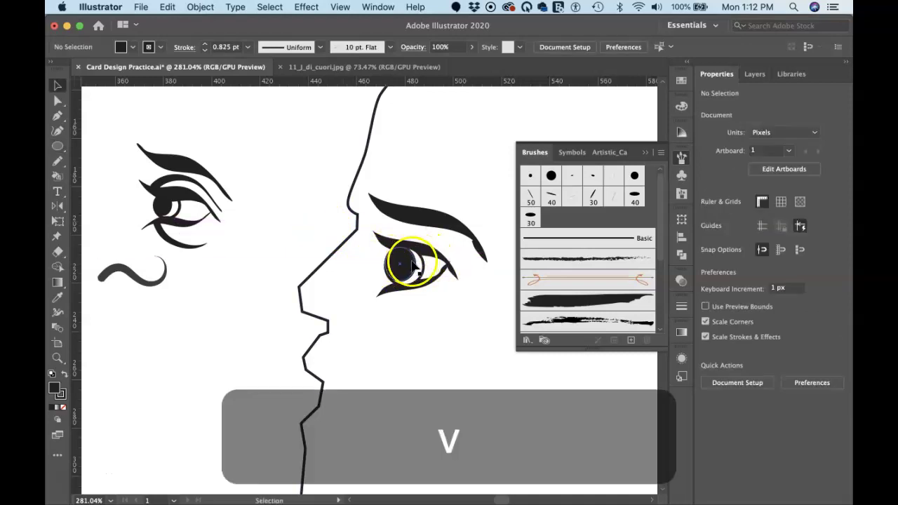
left_click(428, 282)
left_click(424, 284, "shift")
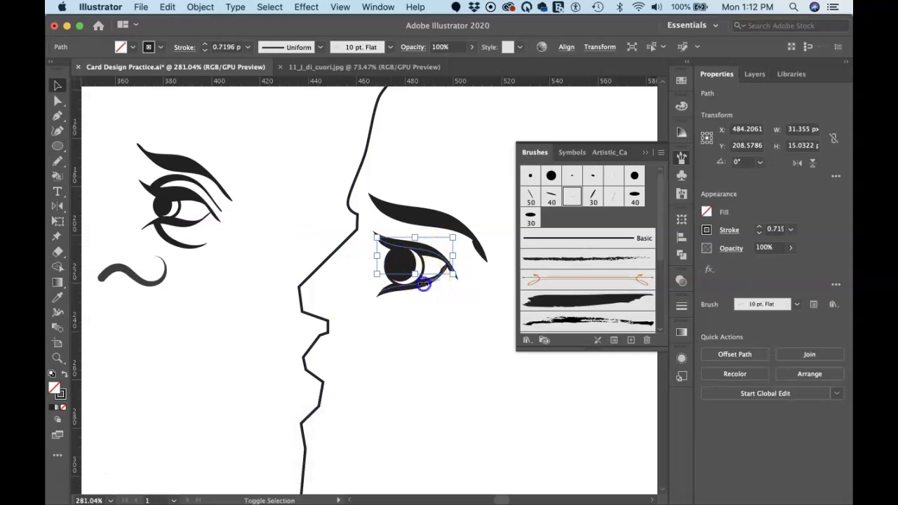
left_click(417, 284, "shift")
left_click(387, 291)
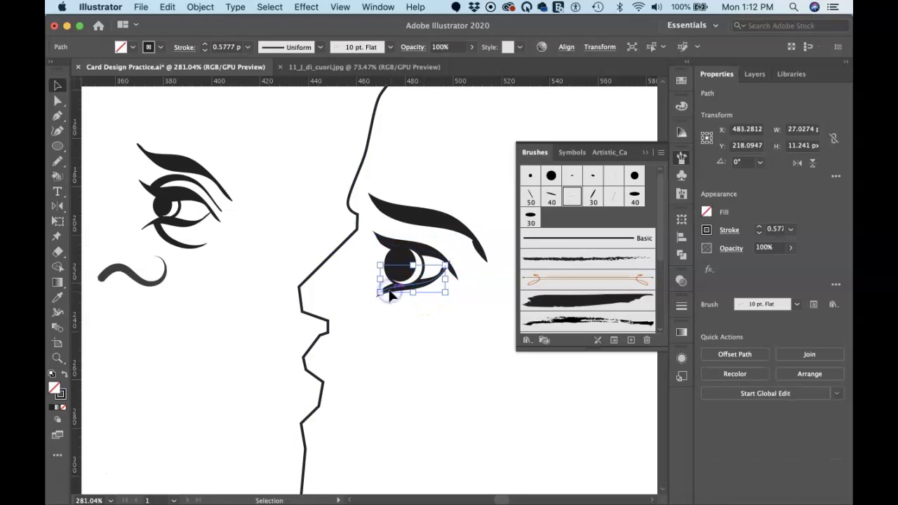
left_click(384, 243, "shift")
key("a")
key("super+bracketright")
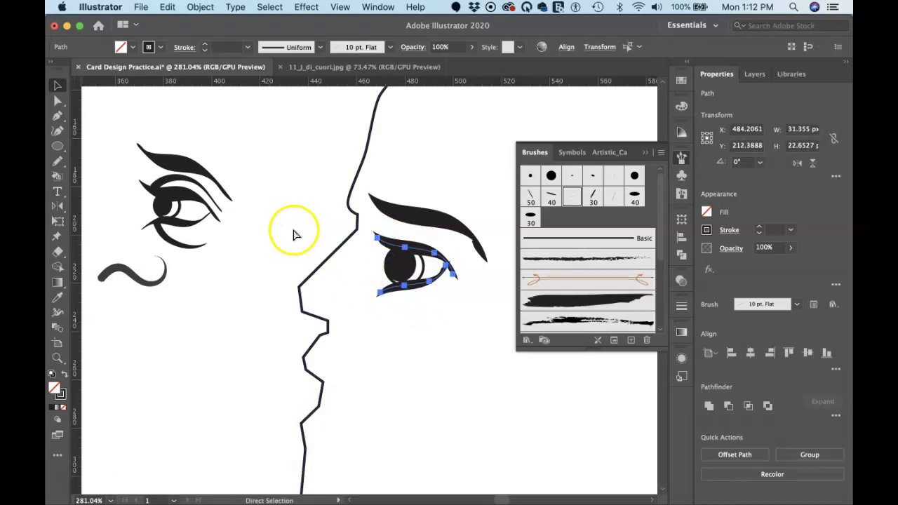
left_click(295, 232)
Adjust the pupil's height against the lower lid to about 13.1 px and nudge it down 1 px.
left_click(385, 274)
key("v")
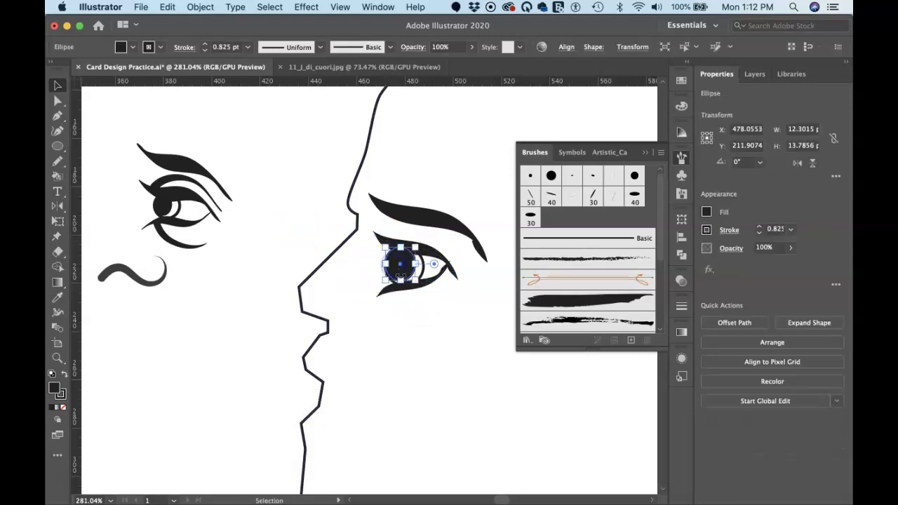
left_click_drag(400, 280, 399, 288)
left_click(403, 269)
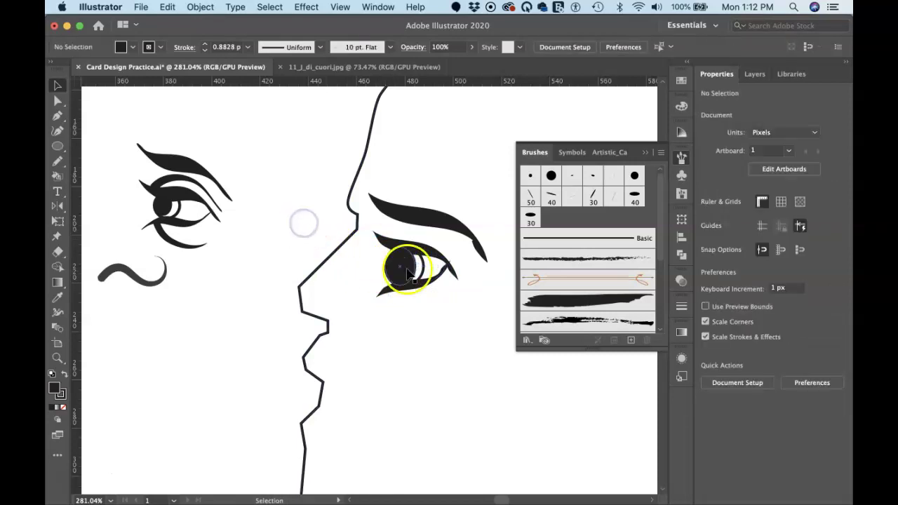
left_click(274, 201)
left_click(341, 236)
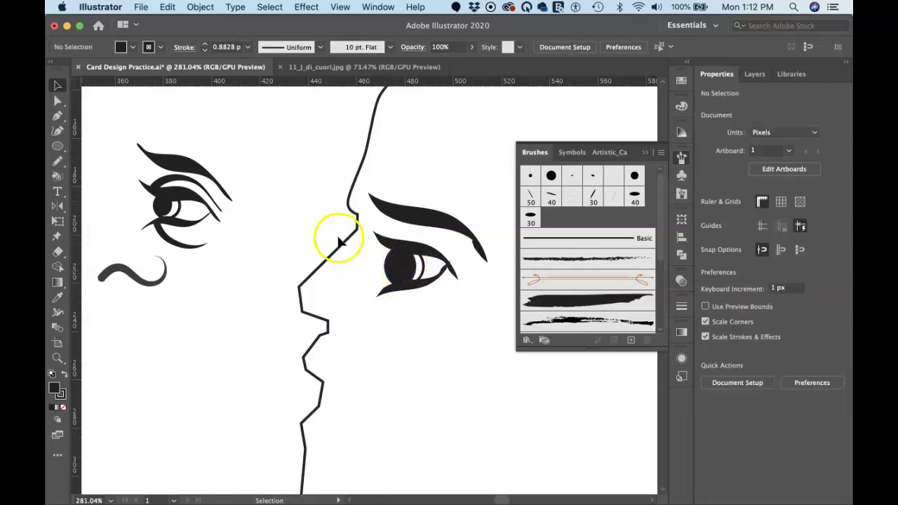
left_click(398, 286)
left_click_drag(398, 286, 398, 281)
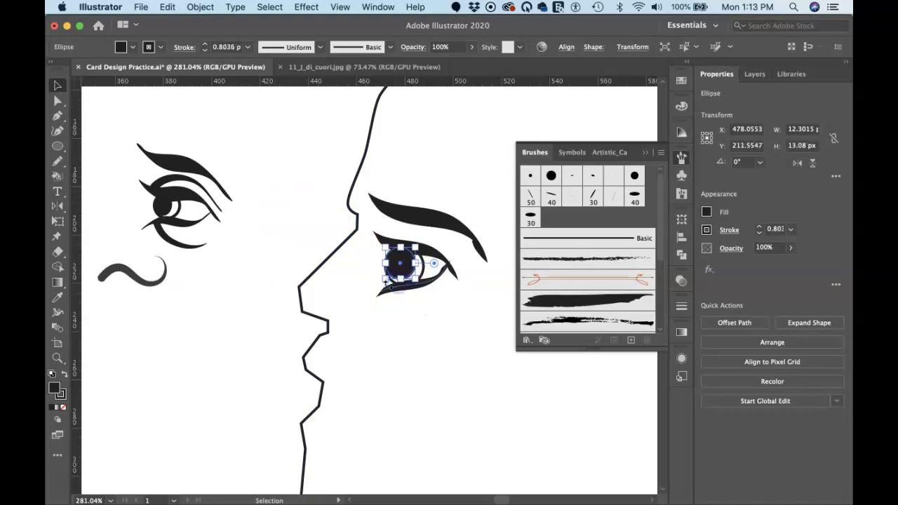
key("Down")
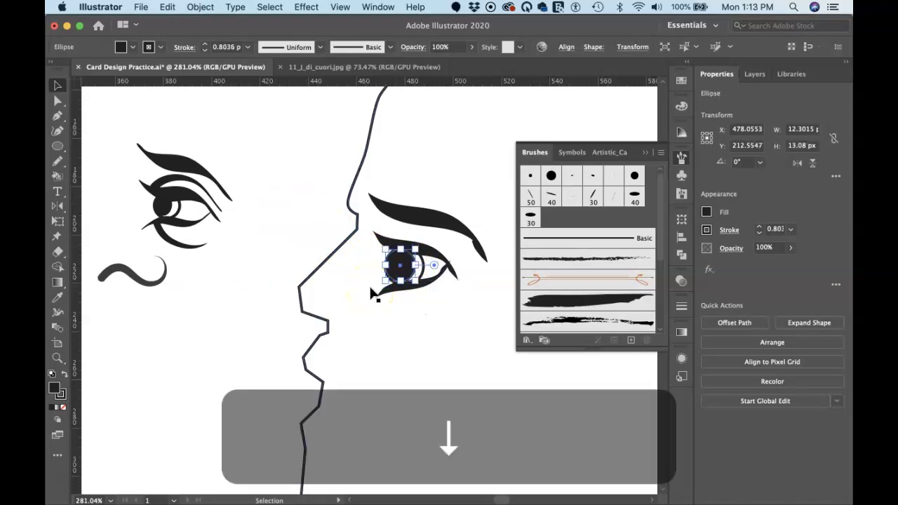
left_click(309, 226)
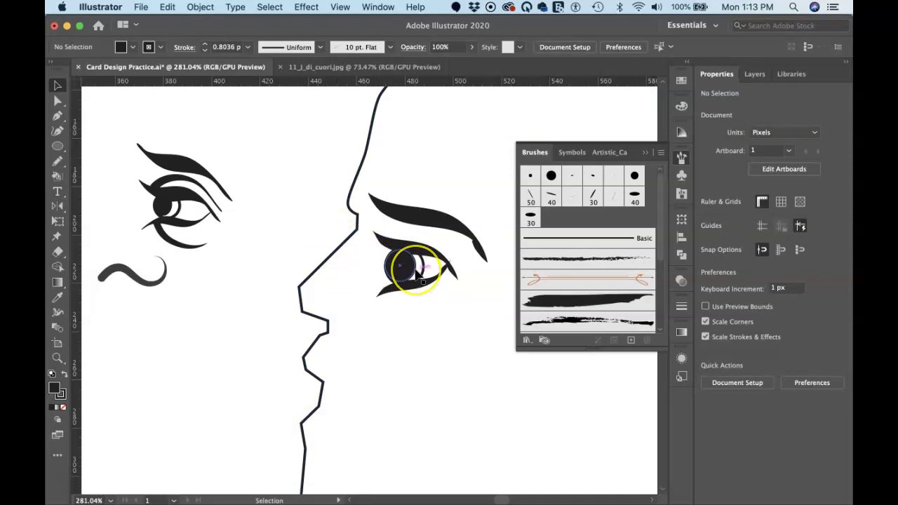
Widen the pupil to about 13.1 px so that it forms an even circle inside the iris.
left_click(416, 275)
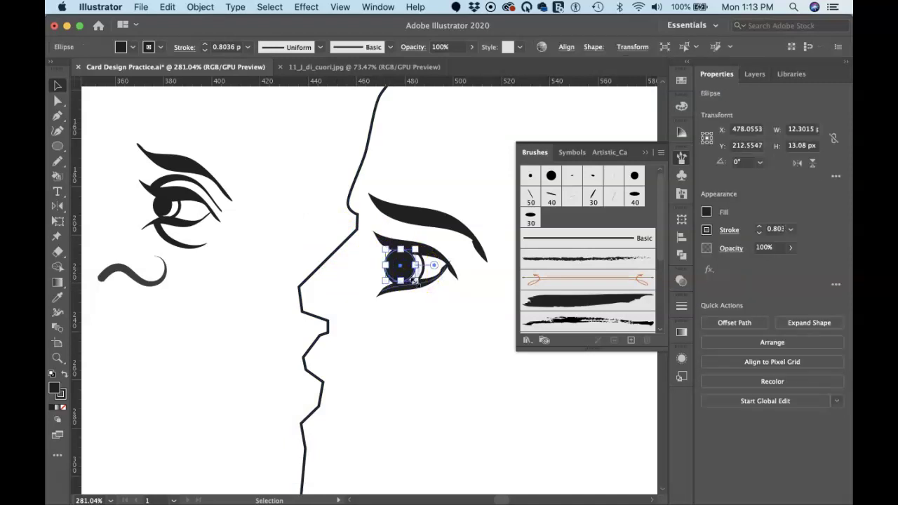
left_click_drag(417, 283, 414, 280)
left_click(327, 249)
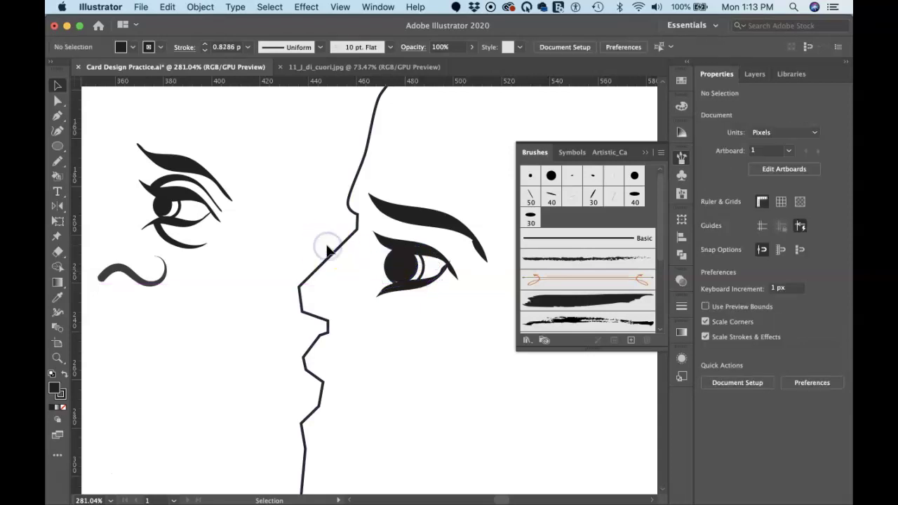
Try the pupil 1 px lower inside the eye and move it back up.
left_click(402, 268)
key("Down")
left_click(381, 269)
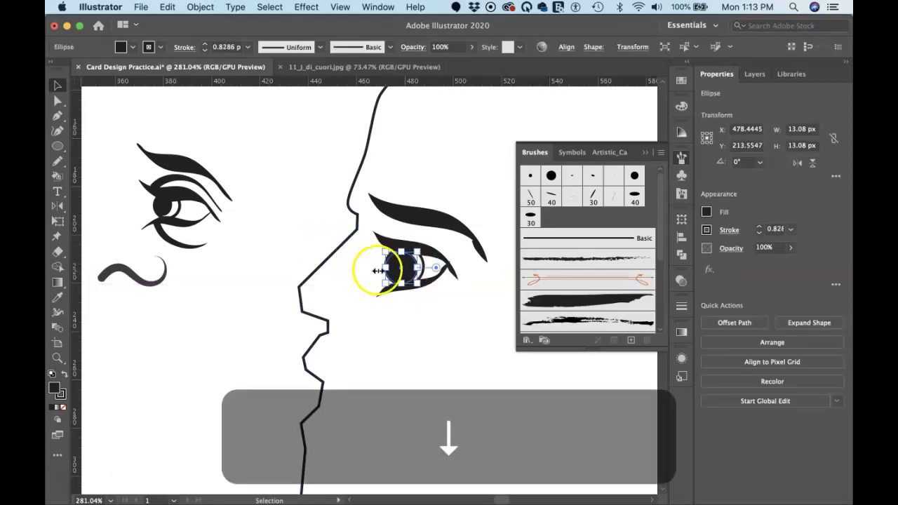
left_click(298, 200)
left_click(396, 268)
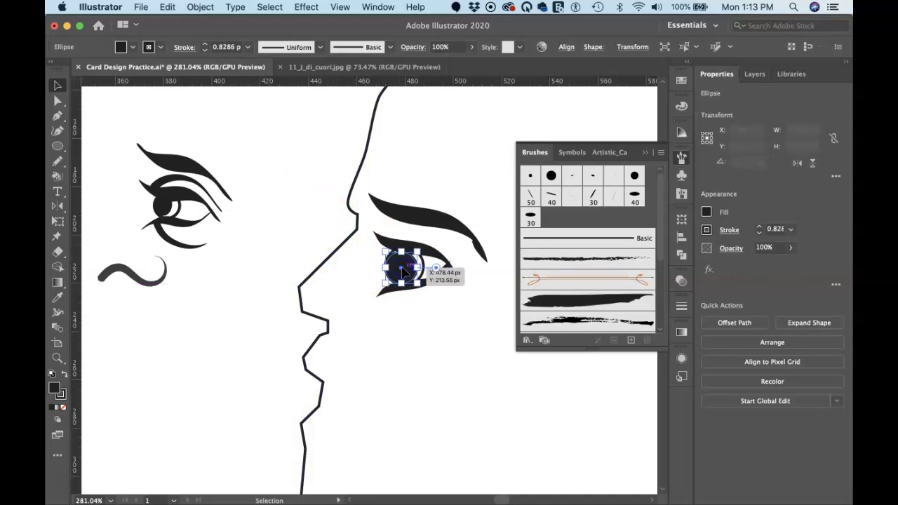
key("Up")
left_click(277, 209)
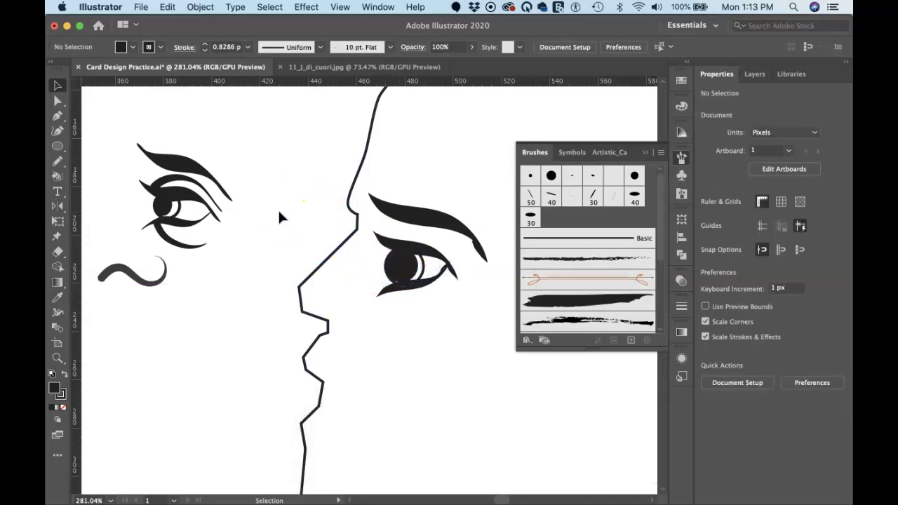
Draw a freehand Pencil crease about 29.5 × 13.6 px above the upper lid, and a shallow curve beneath the lower lid.
left_click(362, 262)
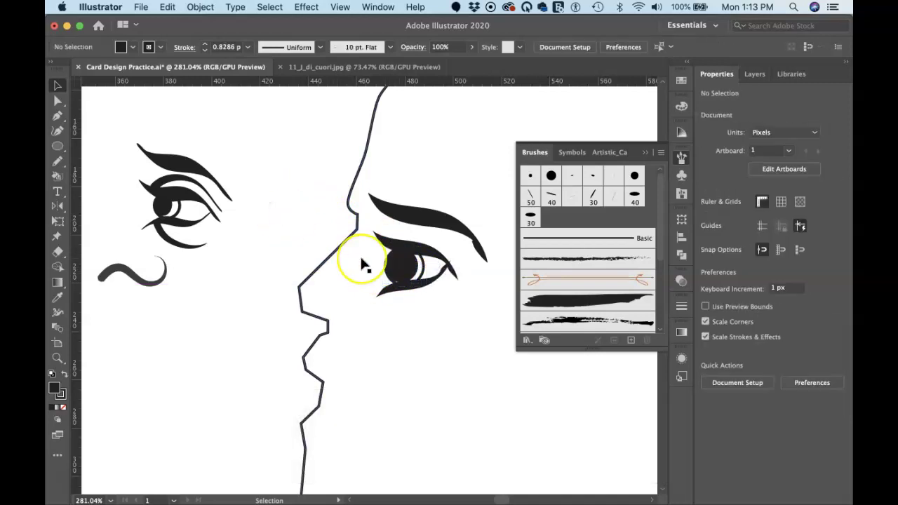
key("n")
left_click_drag(366, 261, 398, 242)
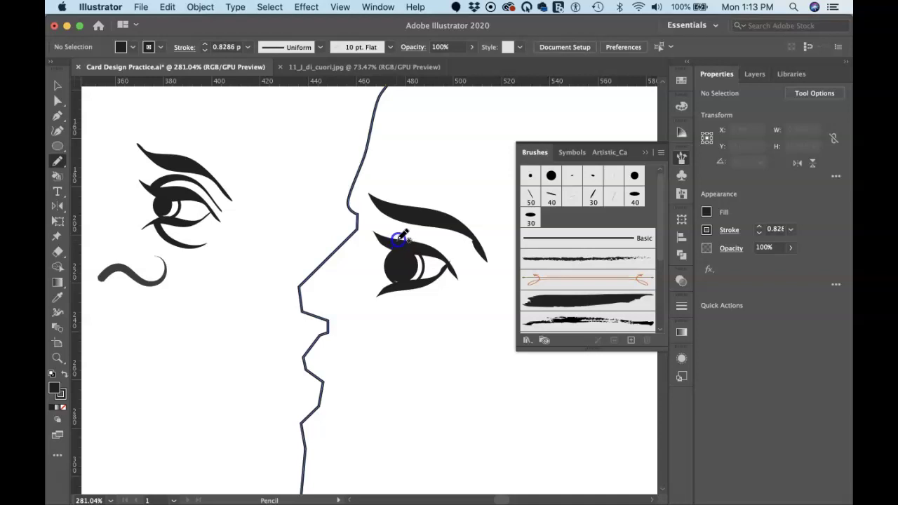
left_click_drag(456, 247, 476, 269)
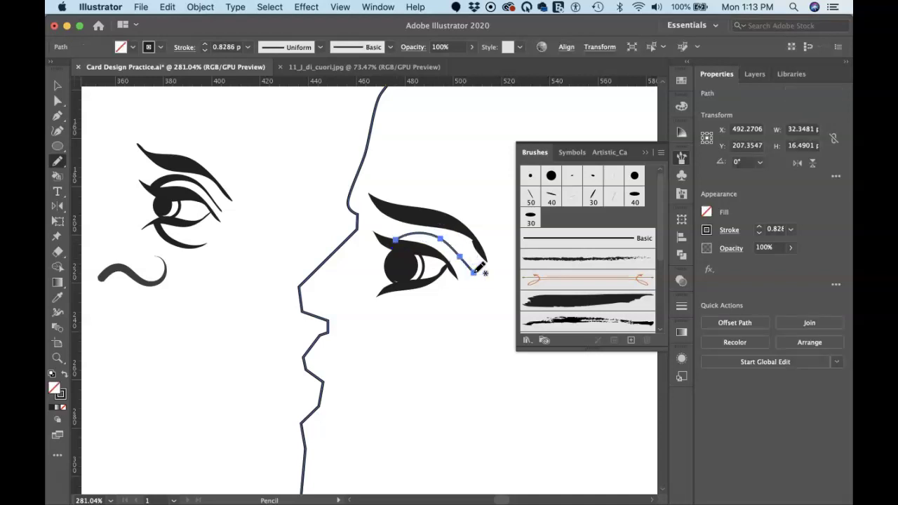
key("super+z")
mouse_move(411, 257)
left_mouse_down()
mouse_move(396, 241)
mouse_move(416, 235)
mouse_move(468, 265)
left_mouse_up()
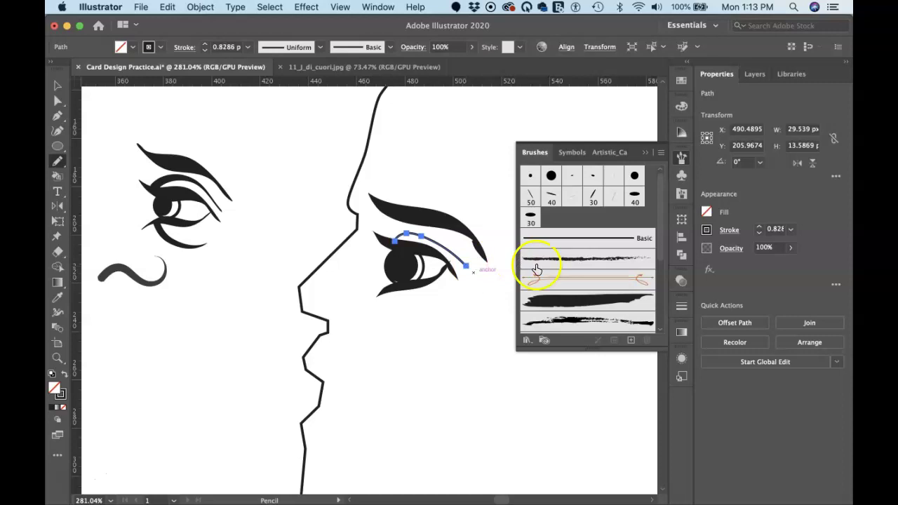
left_click_drag(395, 290, 451, 303)
Widen the inner end of the upper eyelid crease to about 4 px with the Width tool, tapering toward the outer end.
mouse_move(464, 264)
left_mouse_down()
mouse_move(425, 254)
mouse_move(412, 237)
left_mouse_up()
scroll(411, 237, "up", 5)
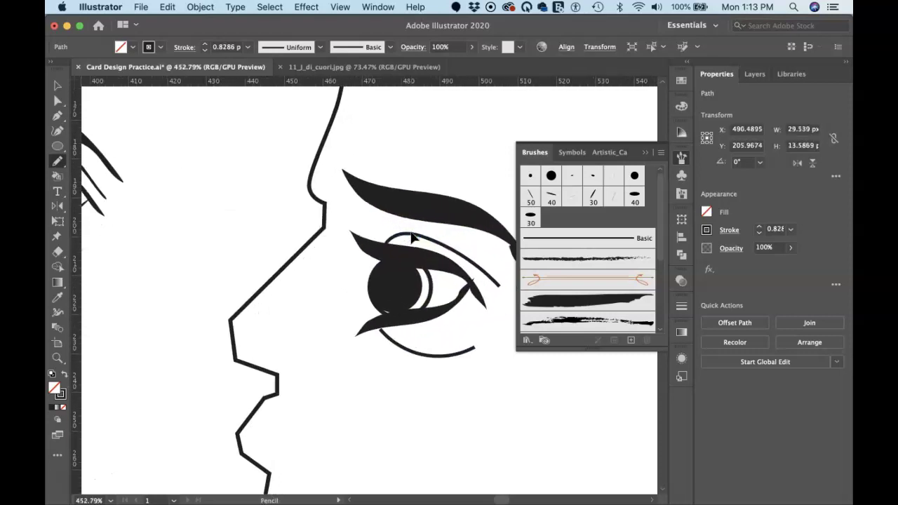
scroll(414, 226, "right", 4)
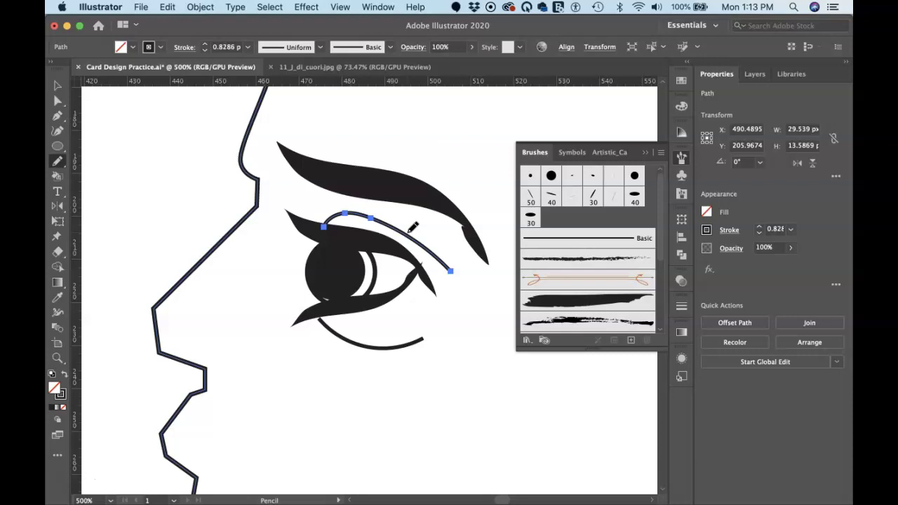
key("w")
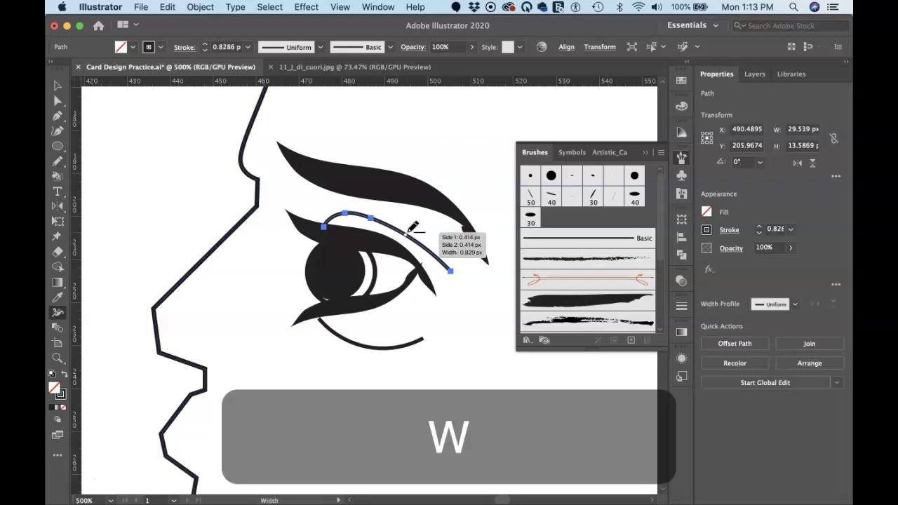
mouse_move(324, 228)
left_mouse_down()
mouse_move(428, 255)
mouse_move(454, 276)
left_mouse_up()
left_click(356, 342)
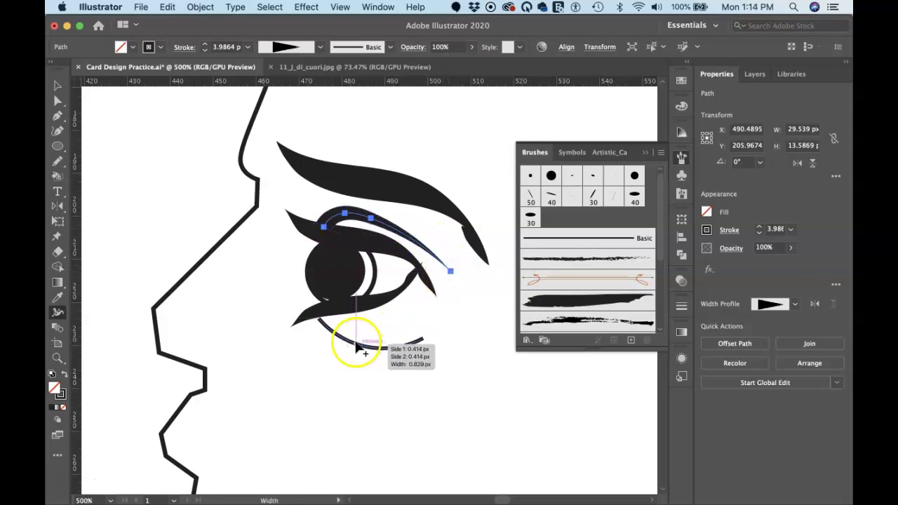
key("v")
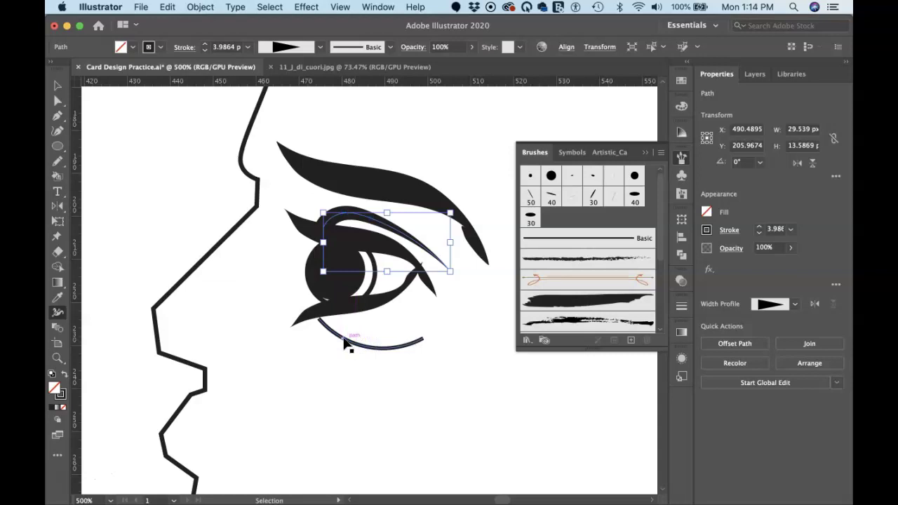
Widen the inner end of the curve beneath the lower lid to about 4.8 pt with the Width tool, tapering toward the outer end.
left_click(344, 342)
key("shift+w")
left_click_drag(322, 320, 333, 320)
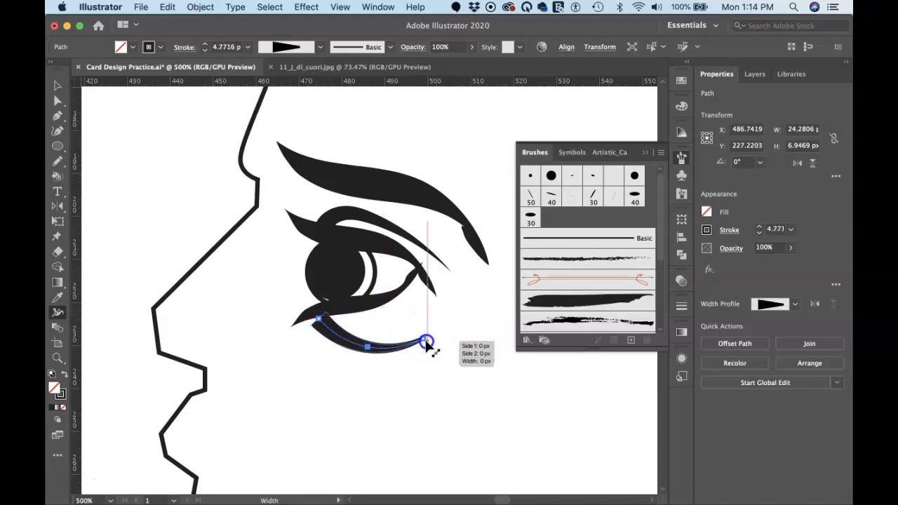
mouse_move(421, 344)
left_mouse_down()
mouse_move(444, 348)
mouse_move(429, 348)
left_mouse_up()
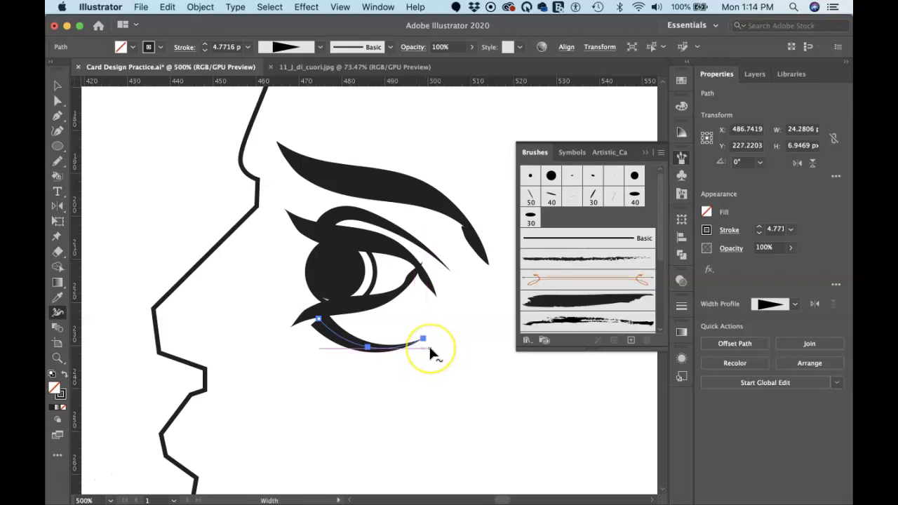
Move the inner end point of the lower eyelid crease slightly up so that it meets the lower lid.
key("a")
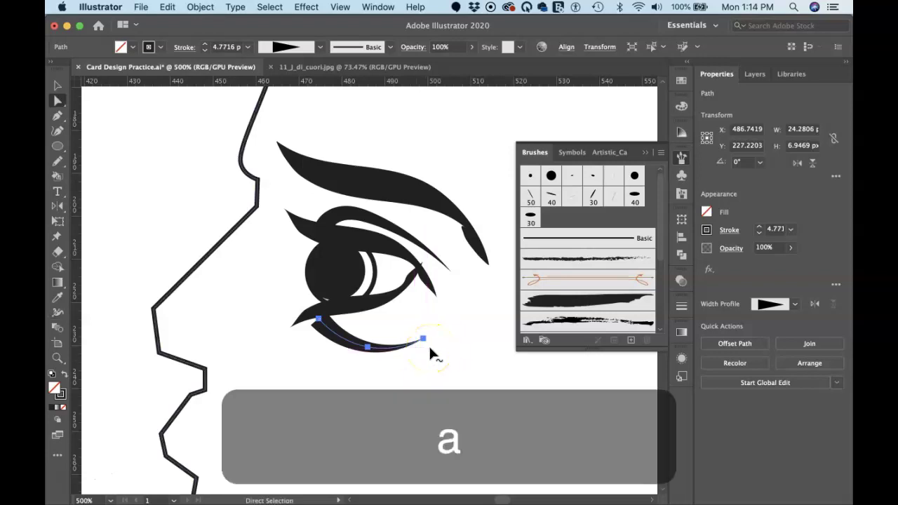
left_click(306, 326)
left_click(318, 324)
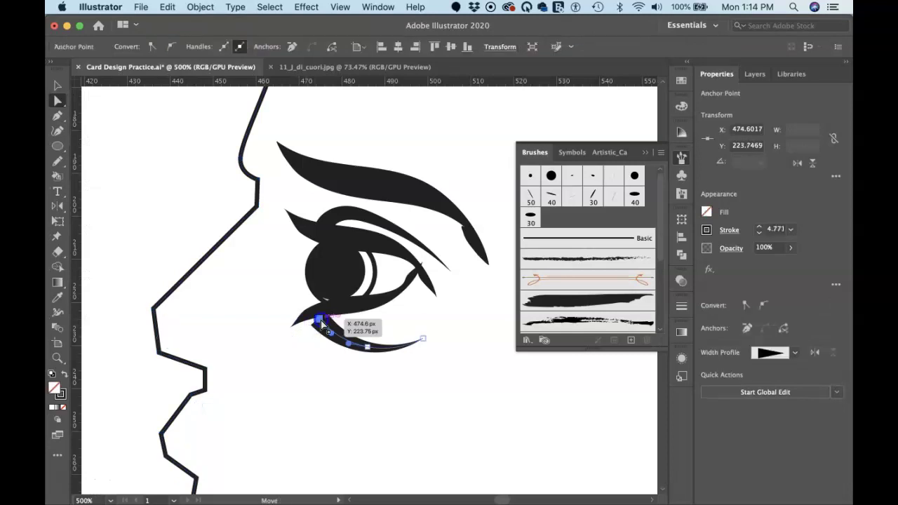
left_click_drag(319, 317, 320, 314)
left_click(411, 315)
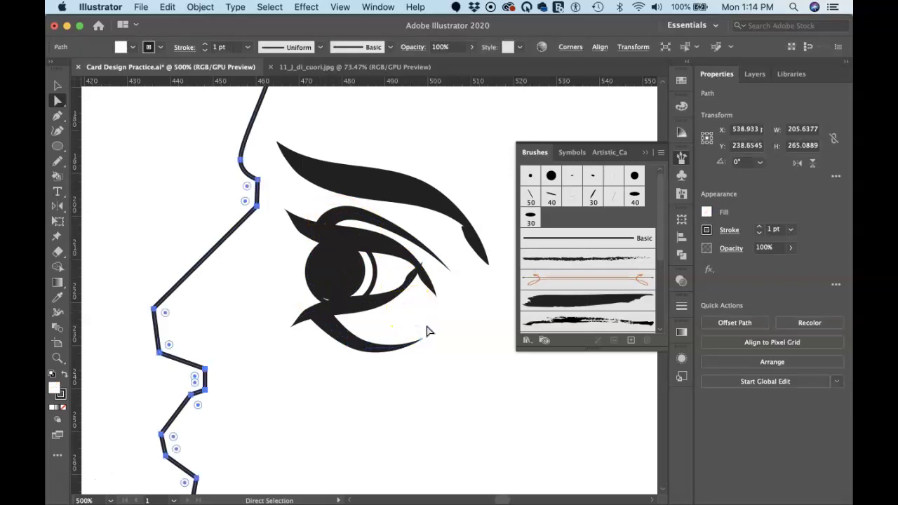
left_click(391, 338)
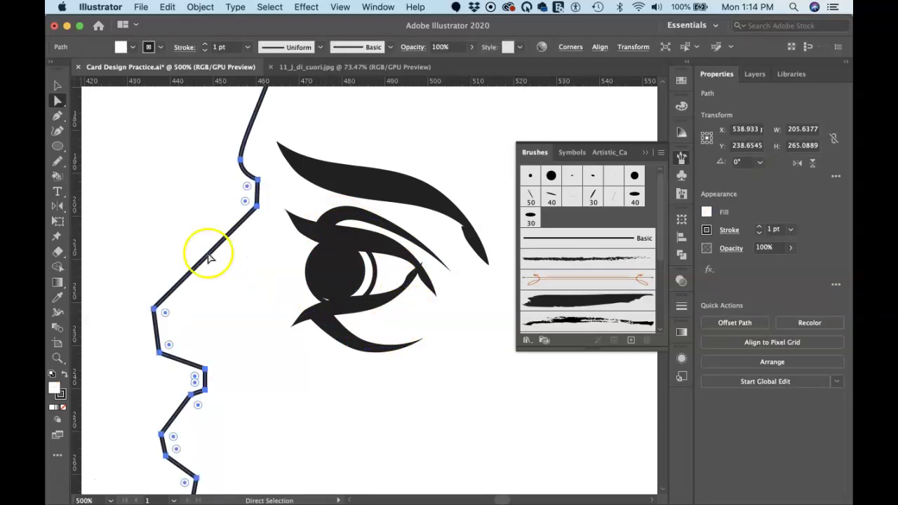
left_click(185, 233)
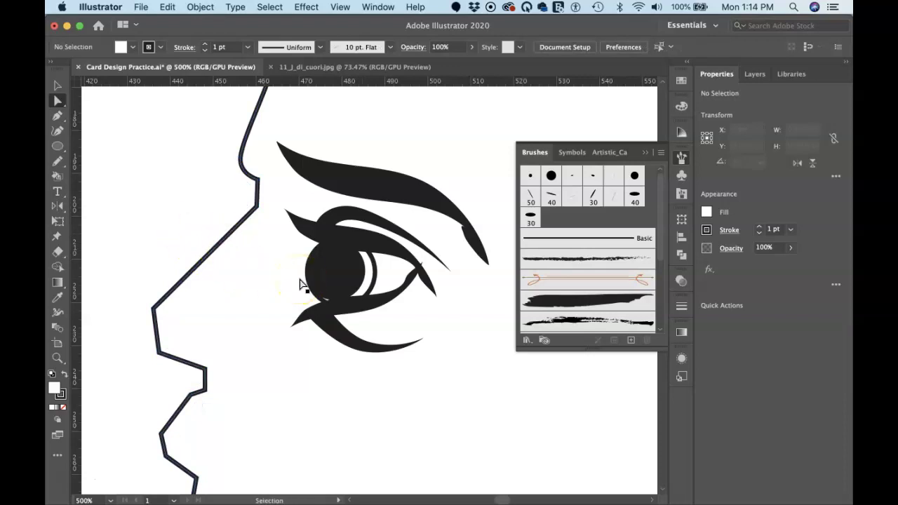
Draw a wavy freehand Pencil moustache line about 26.7 × 11.2 px beneath the nose, undoing the larger first attempt.
key("super+minus")
key("super+minus")
key("super+minus")
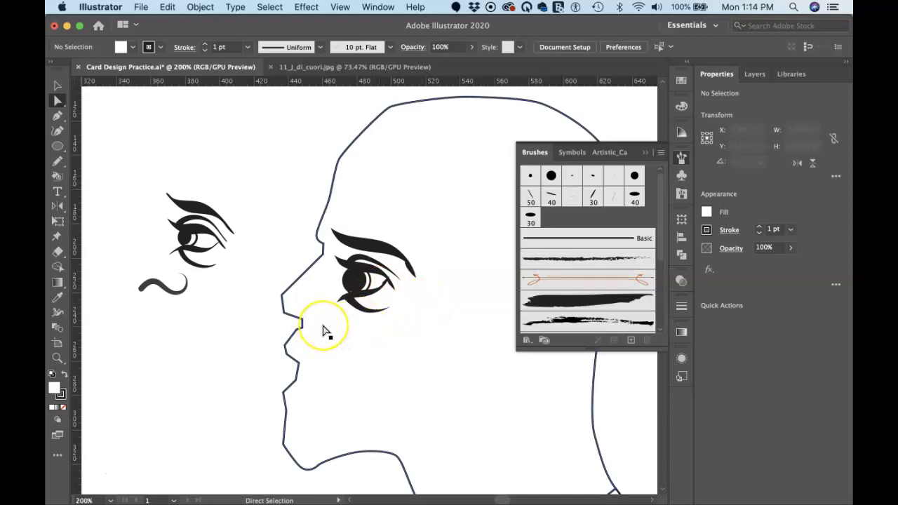
key("n")
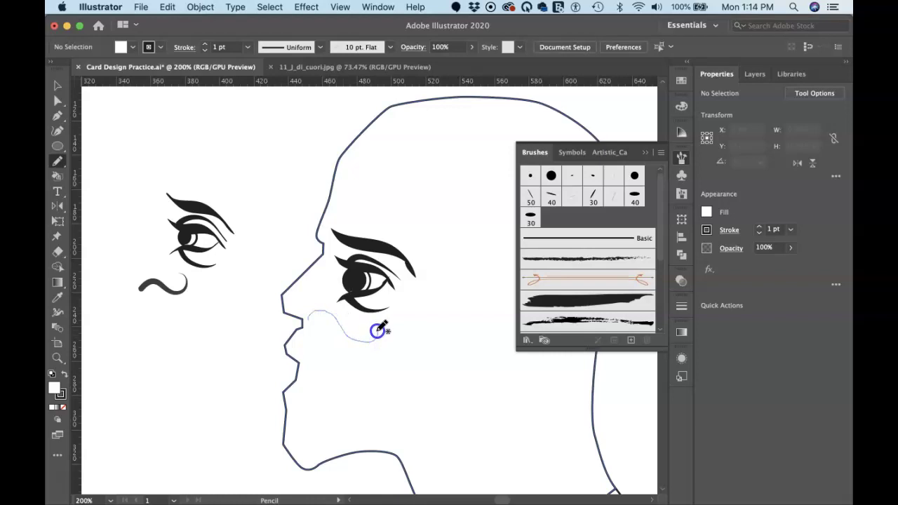
left_click_drag(378, 331, 379, 334)
key("super+z")
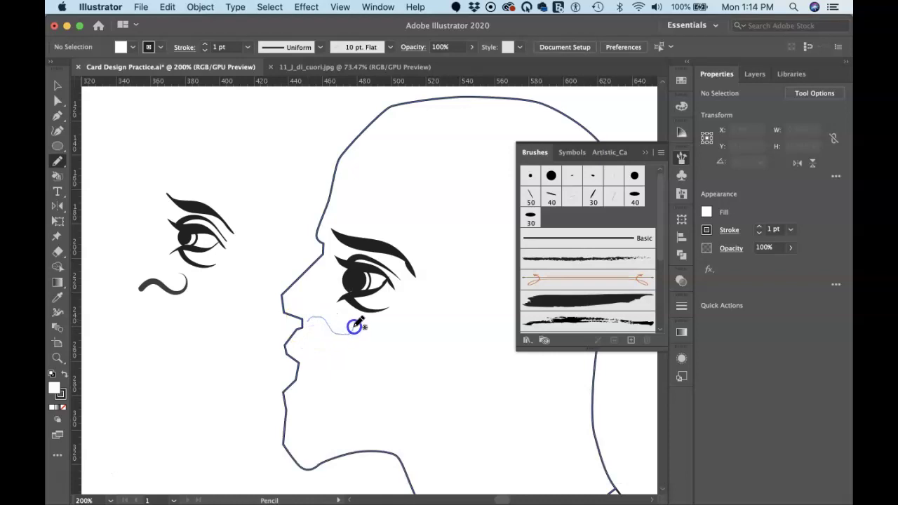
left_click_drag(355, 325, 353, 326)
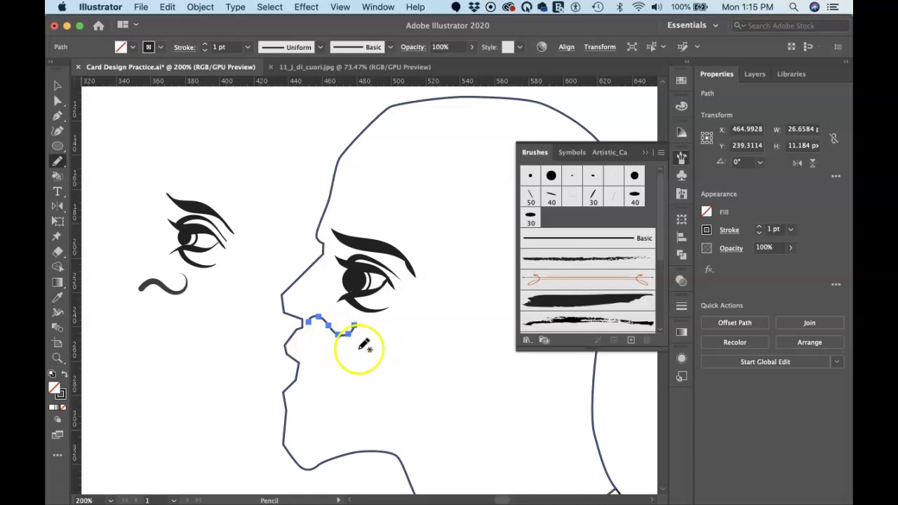
Widen the inner end of the moustache line to about 3.6 pt with the Width tool and give its stroke round caps.
scroll(364, 344, "up", 5)
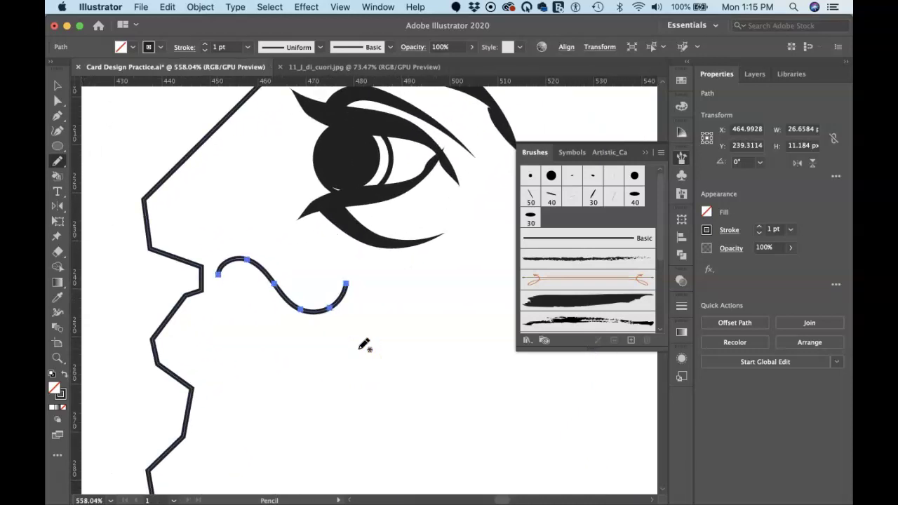
key("shift+w")
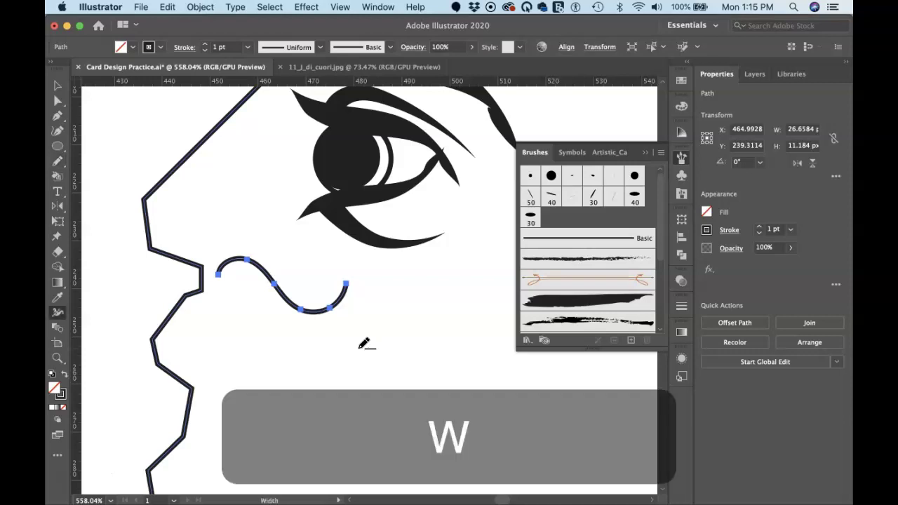
left_click_drag(219, 278, 225, 275)
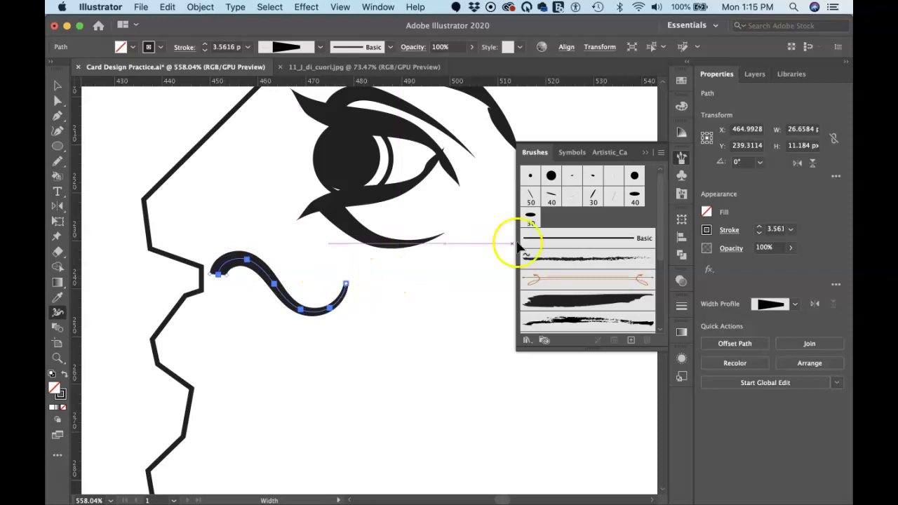
left_click(729, 230)
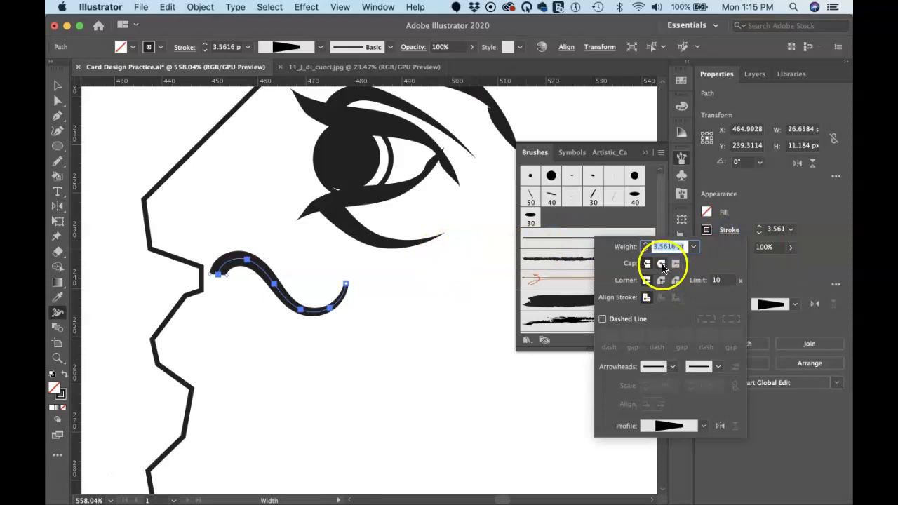
left_click(661, 264)
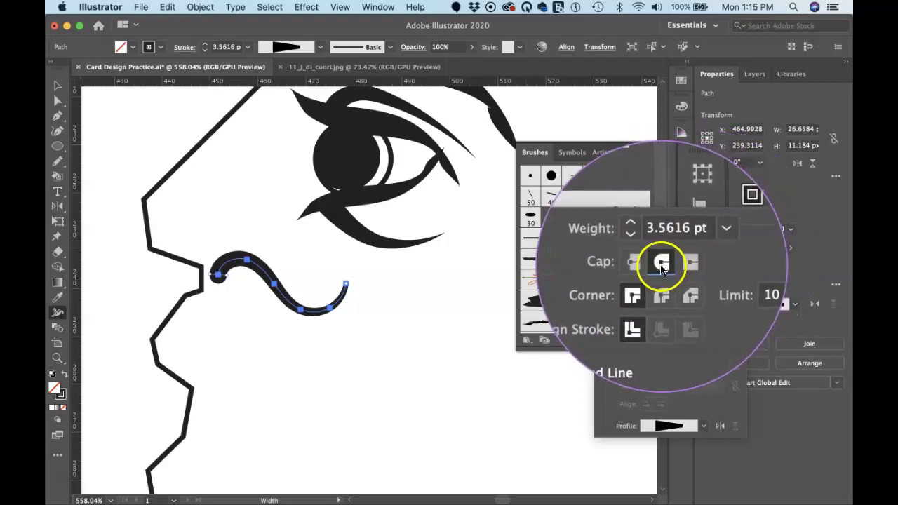
left_click(349, 332)
left_click(349, 332)
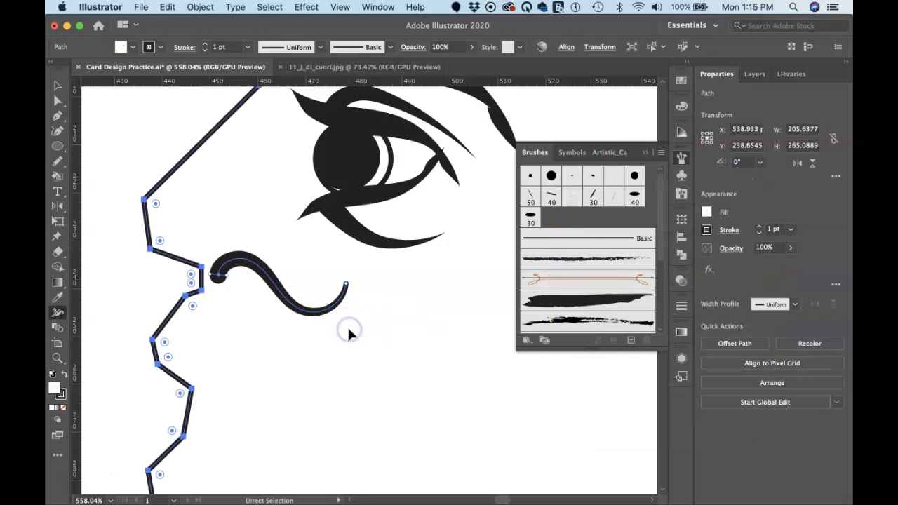
left_click(128, 300)
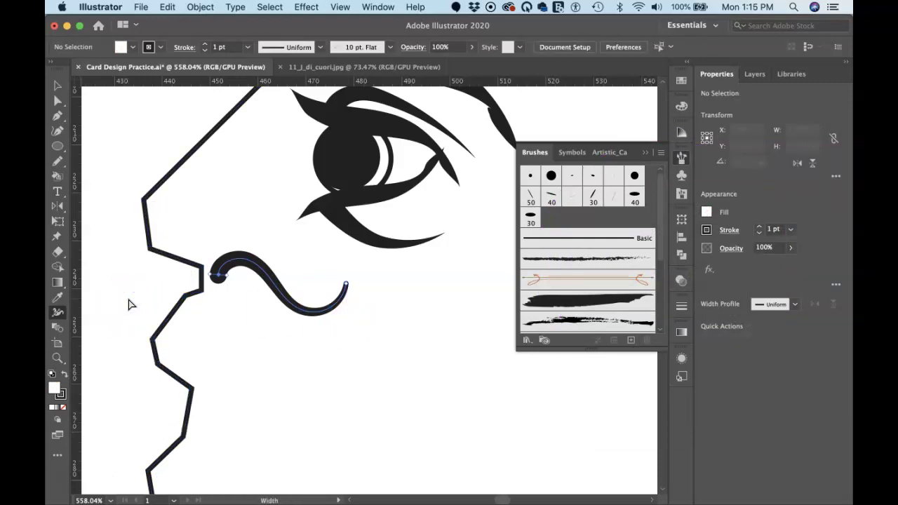
Move the moustache line 2 px up and 1 px left, closer to the nose.
key("v")
scroll(128, 301, "down", 3)
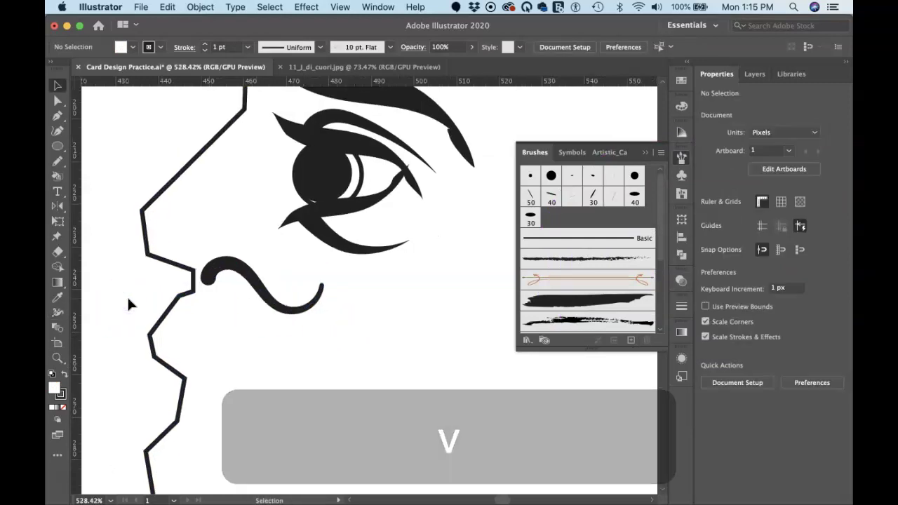
scroll(129, 304, "down", 1)
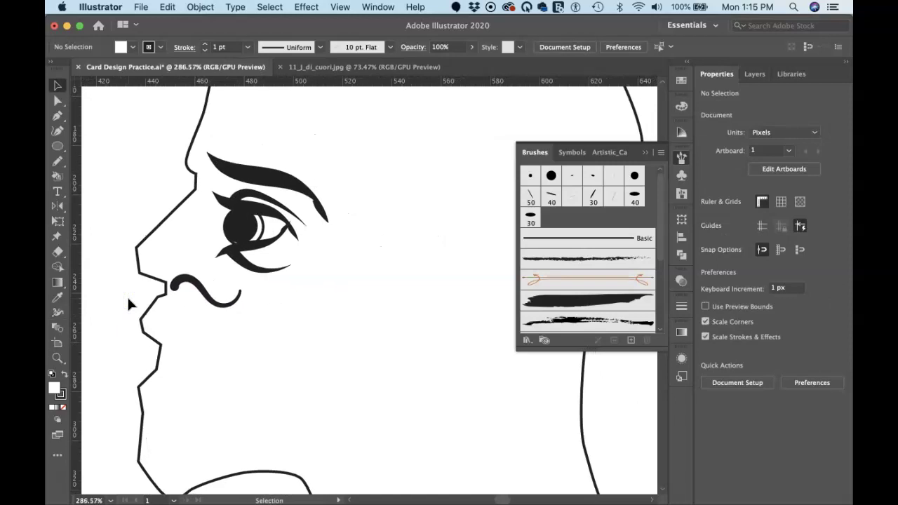
scroll(128, 304, "left", 2)
left_click(193, 289)
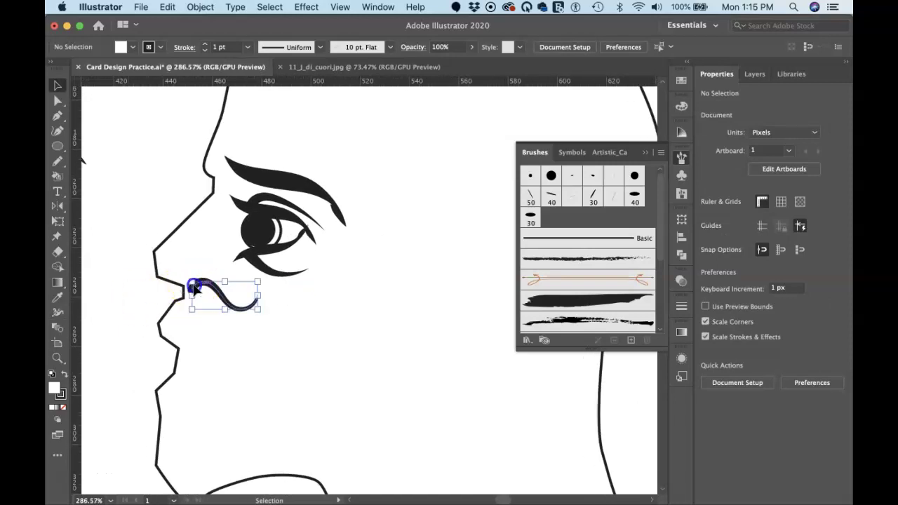
left_click(211, 284)
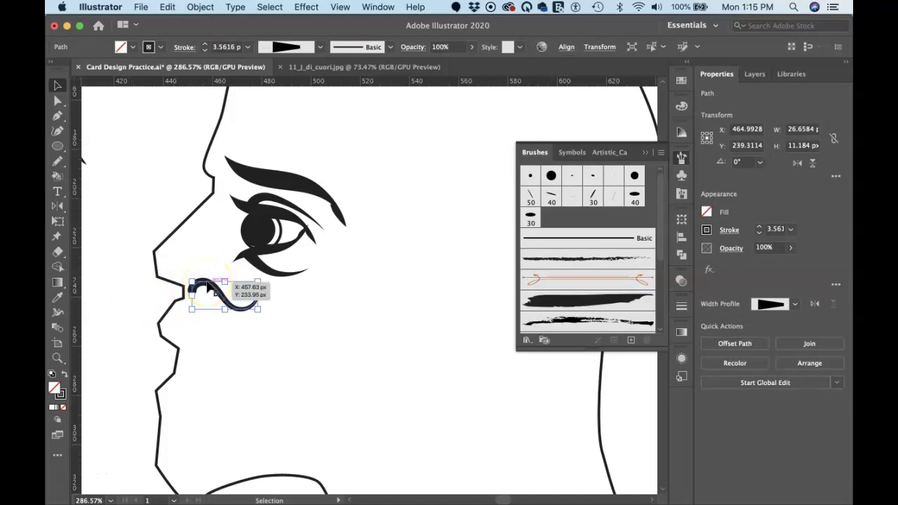
key("Up")
key("Up")
key("Left")
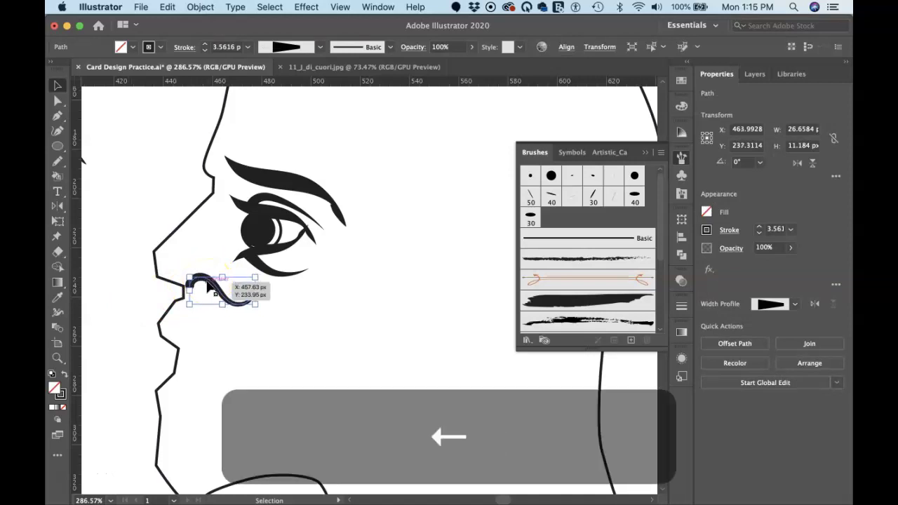
Set the angle of the eyebrow's calligraphic brush stroke to -40°.
left_click(307, 185)
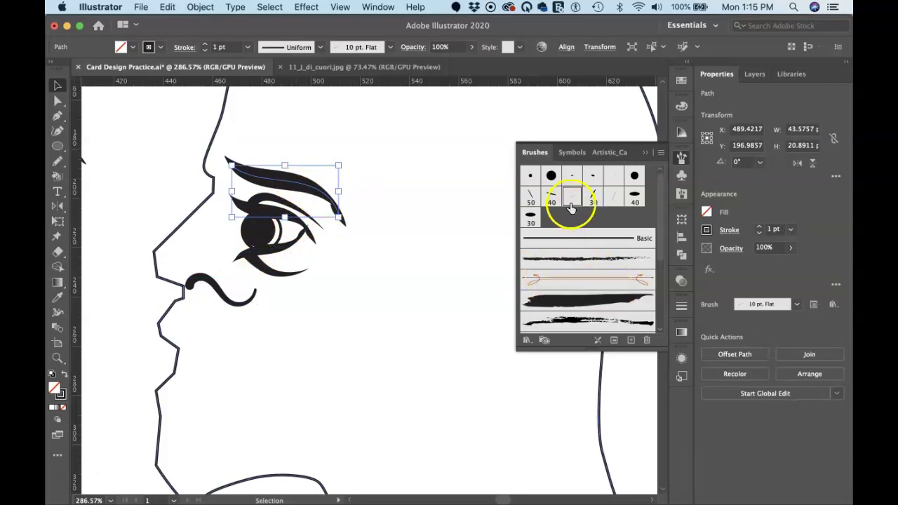
left_click(610, 341)
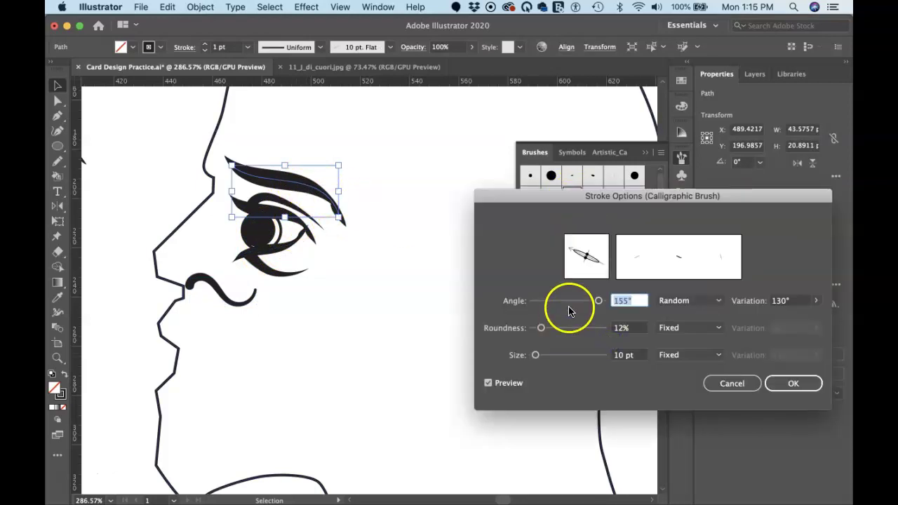
mouse_move(592, 270)
left_mouse_down()
mouse_move(596, 257)
mouse_move(600, 268)
left_mouse_up()
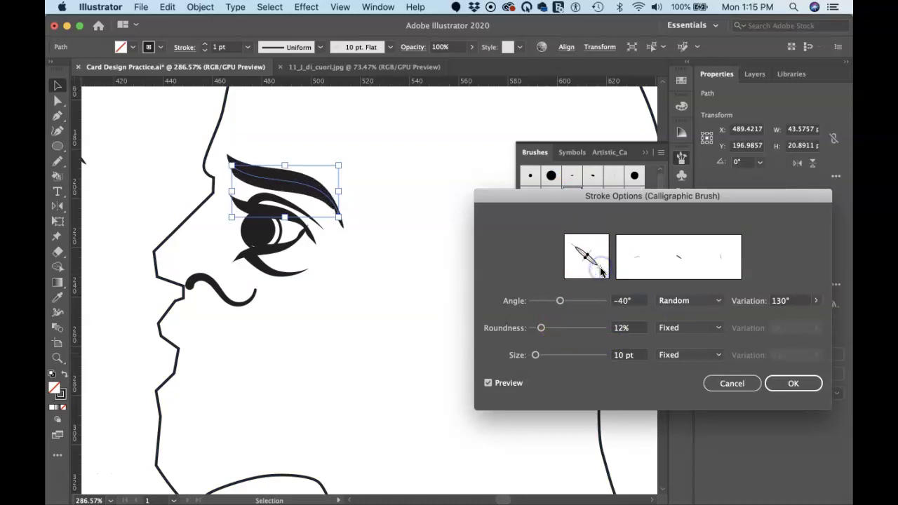
left_click(781, 388)
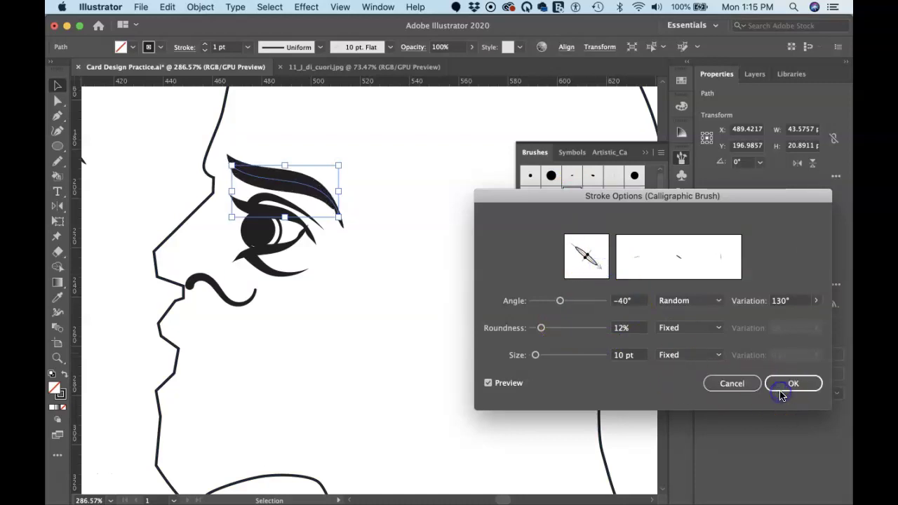
left_click(371, 281)
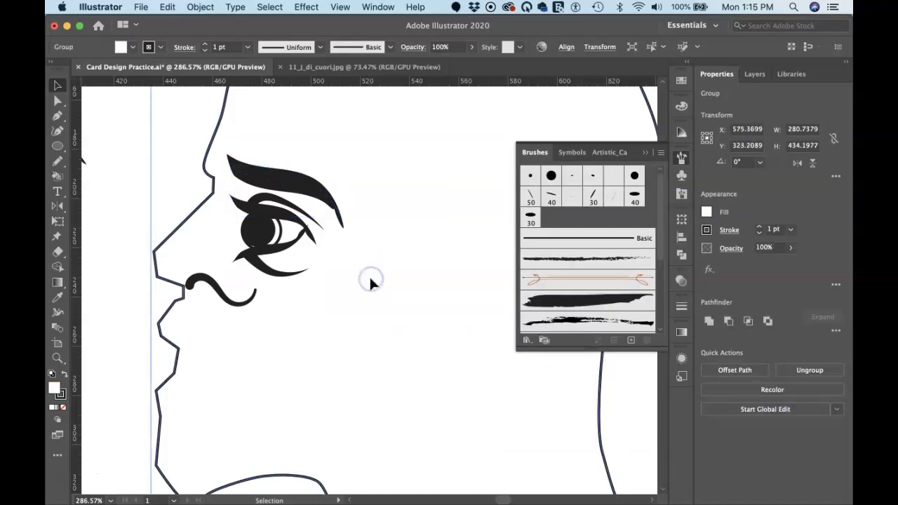
Narrow the pupil to about 10.3 px wide while keeping its height of 13.08 px, forming an upright oval.
left_click(260, 242)
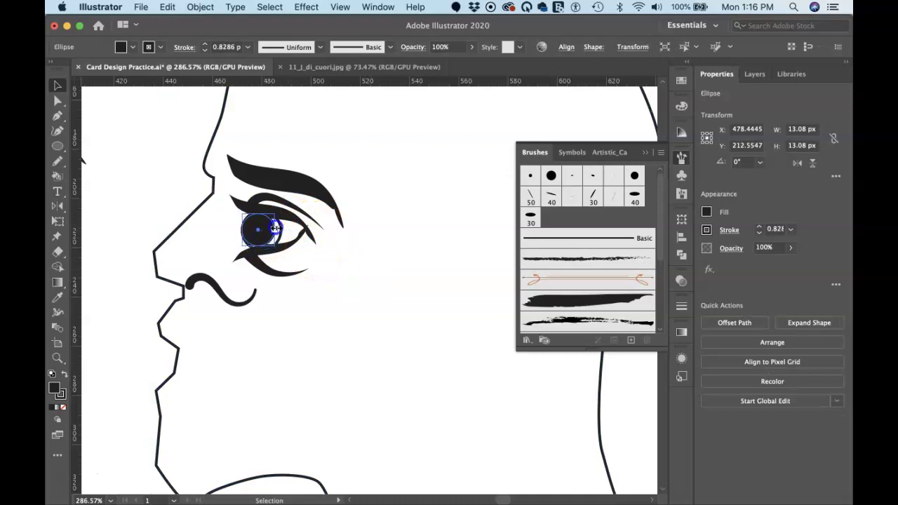
left_click_drag(270, 228, 276, 251)
left_click(278, 243)
left_click(173, 192)
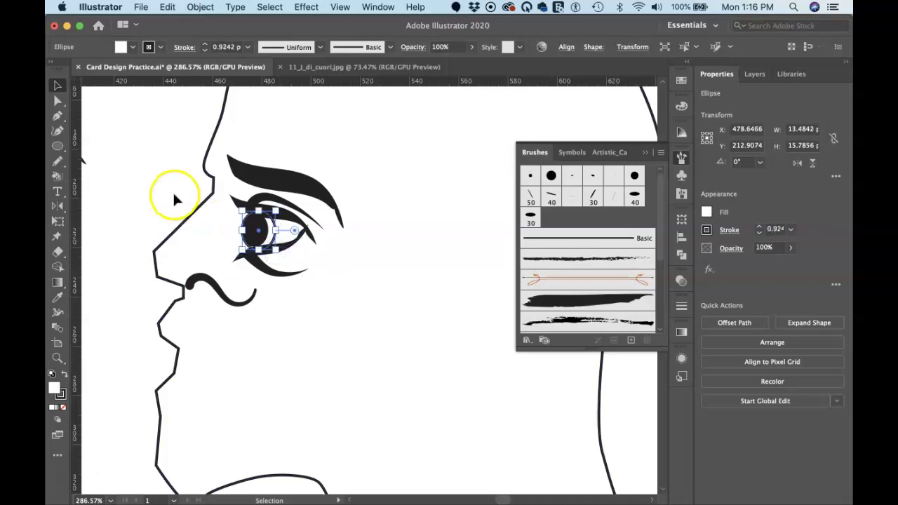
left_click(252, 240)
left_click(256, 246)
left_click(256, 245)
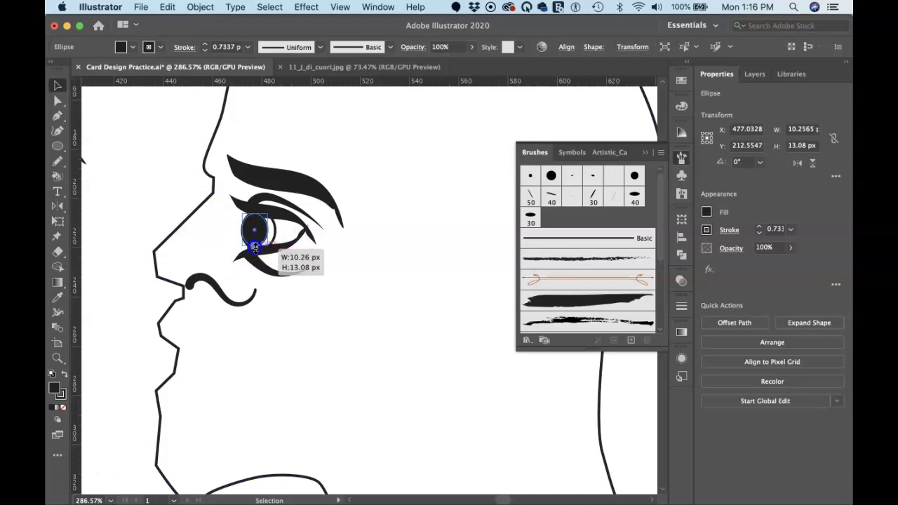
left_click(195, 204)
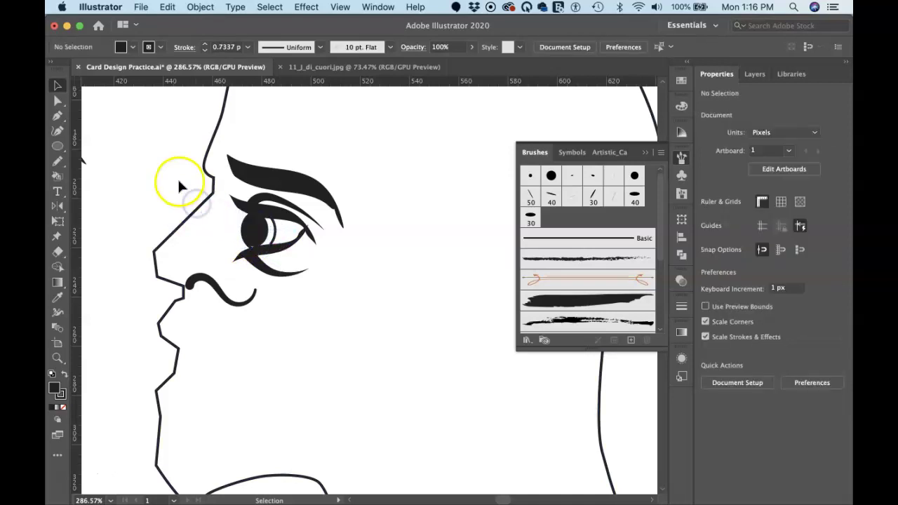
key("a")
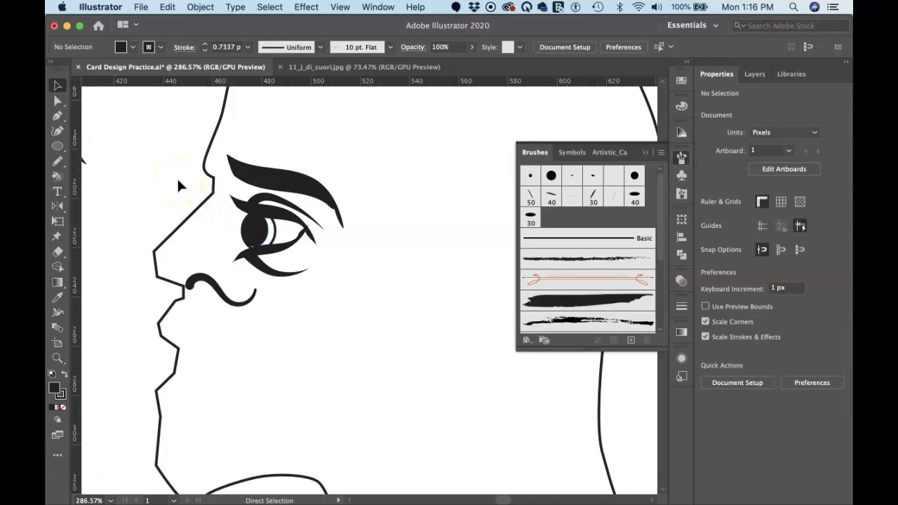
key("super+minus")
key("super+minus")
key("super+minus")
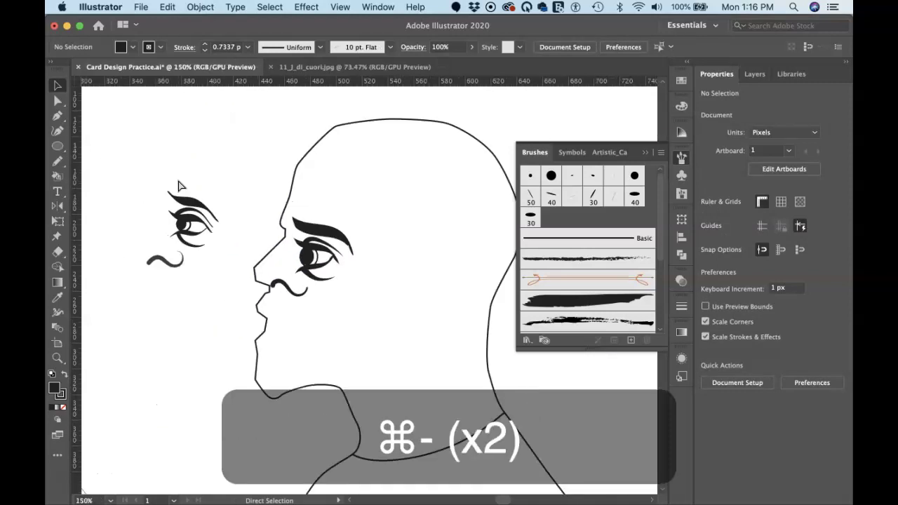
left_click(57, 86)
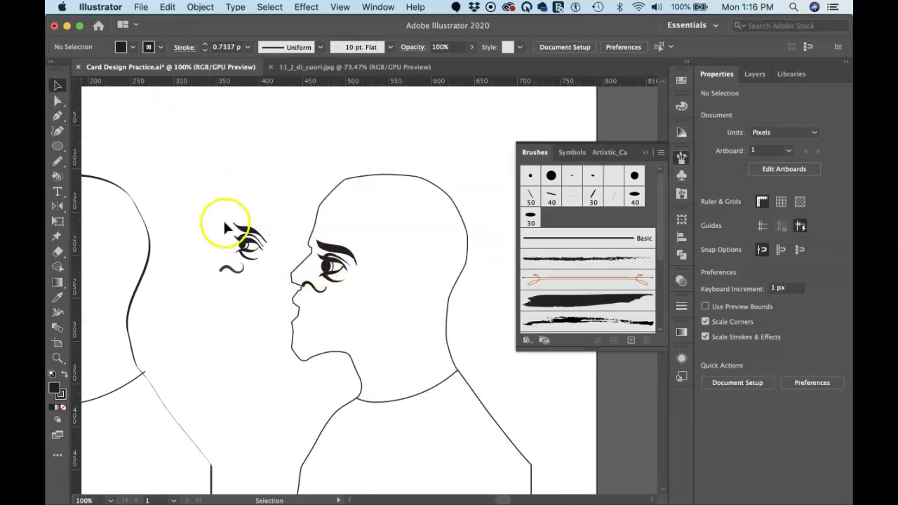
Lock the head and shoulders outline group of the second portrait.
left_click(280, 228)
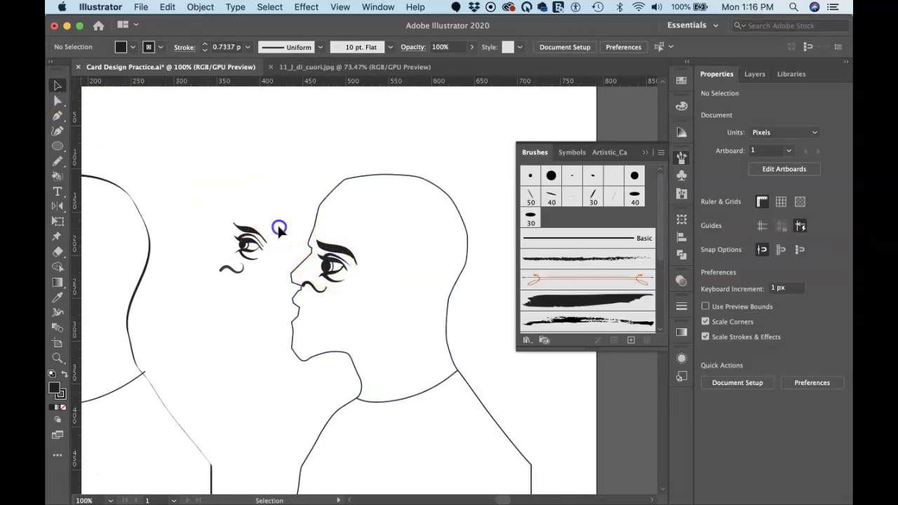
left_click(319, 219)
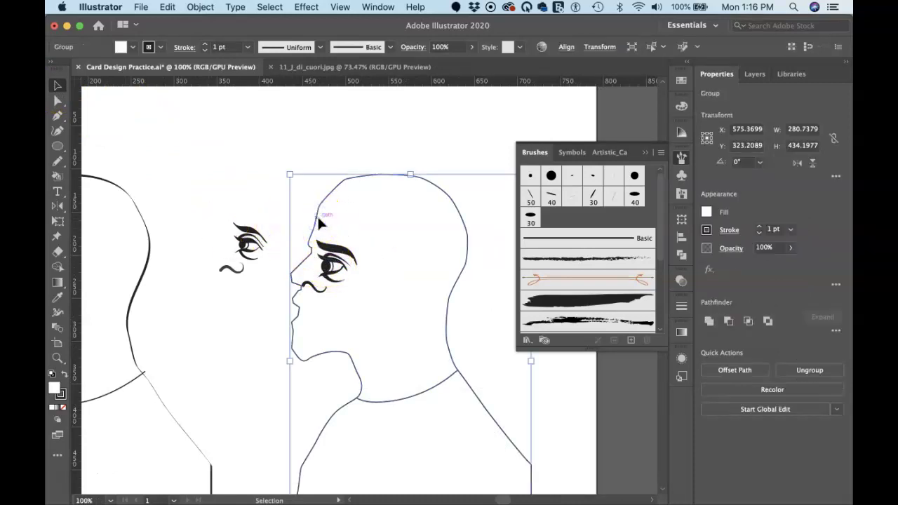
left_click(403, 468)
left_click(357, 411)
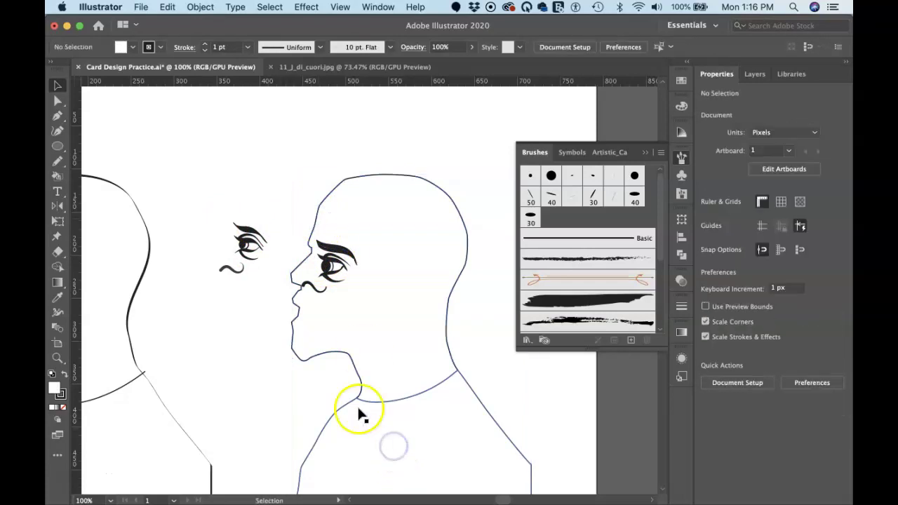
left_click(382, 408)
key("a")
key("super+2")
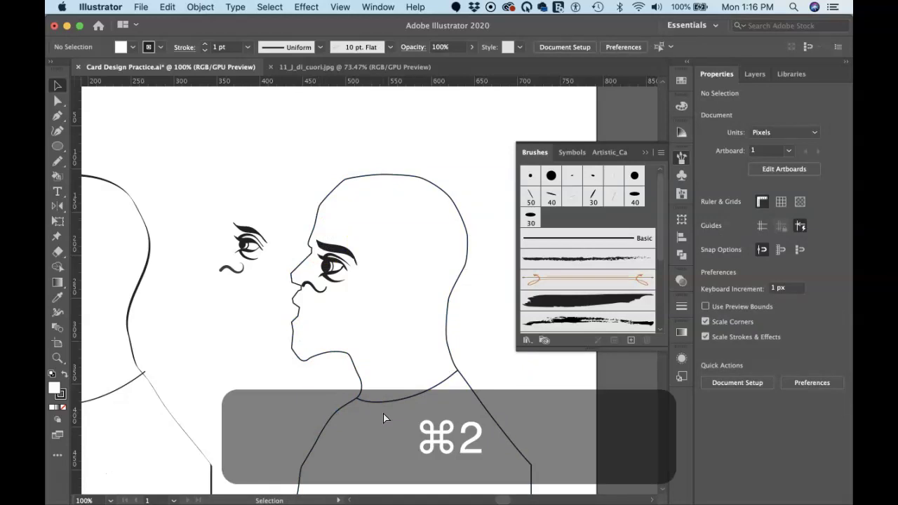
Scale the second portrait's eyebrow and eye pieces down proportionally to about 37.6 × 38.1 px and place them closer to the nose bridge.
left_click(290, 233)
left_click_drag(290, 232, 350, 279)
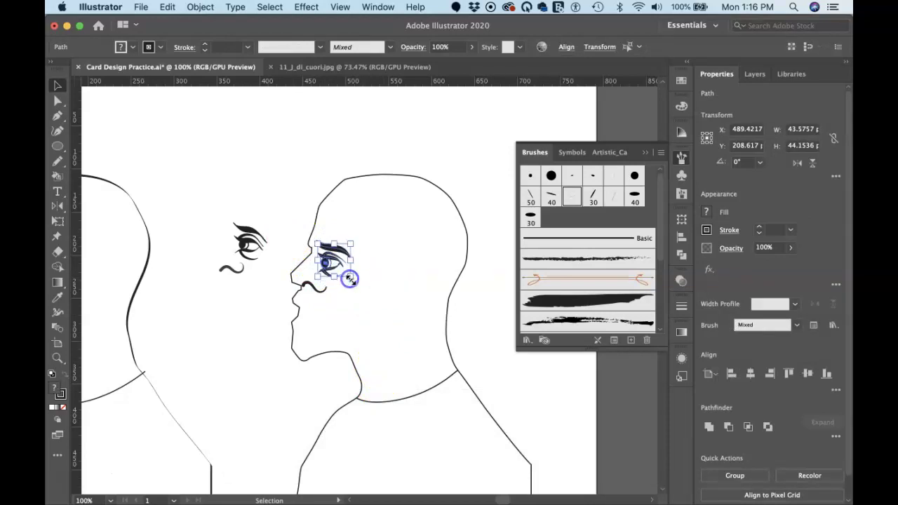
scroll(351, 281, "up", 3)
left_click_drag(333, 231, 322, 232)
Try shifting the moustache line 2 px to the right.
left_click(287, 294)
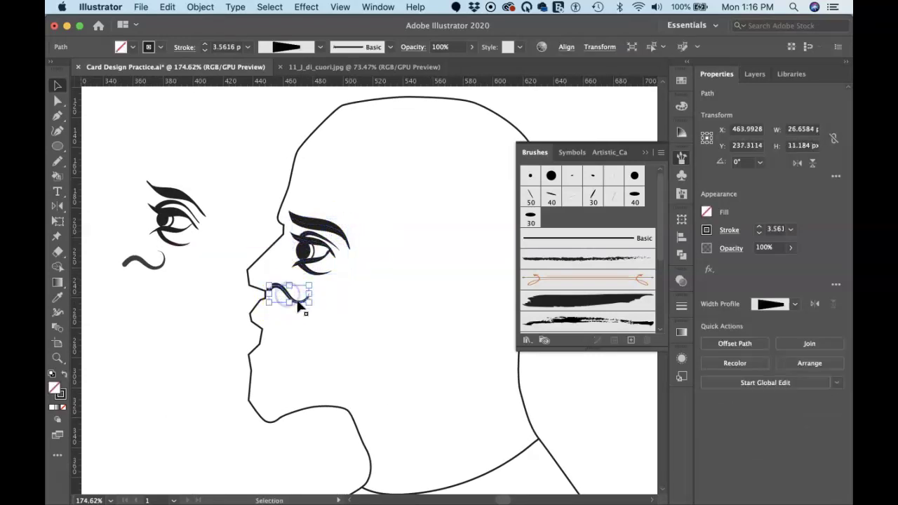
key("Right")
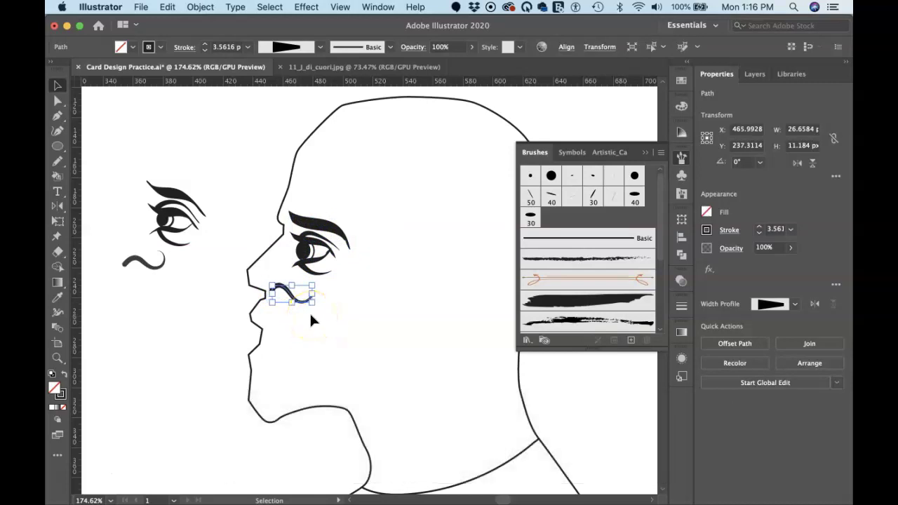
key("Left")
left_click(268, 248)
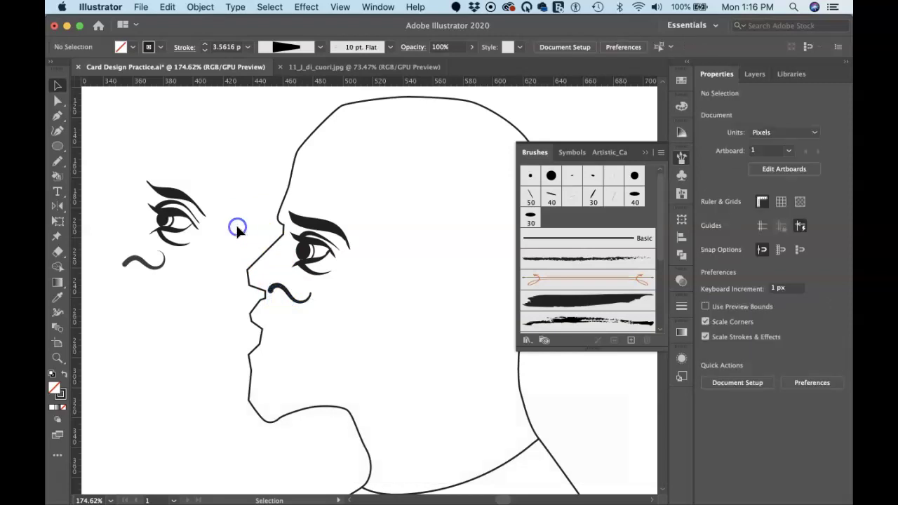
Move the second portrait's eyebrow and eye pieces together 2 px up and 1 px to the right.
left_click(311, 254)
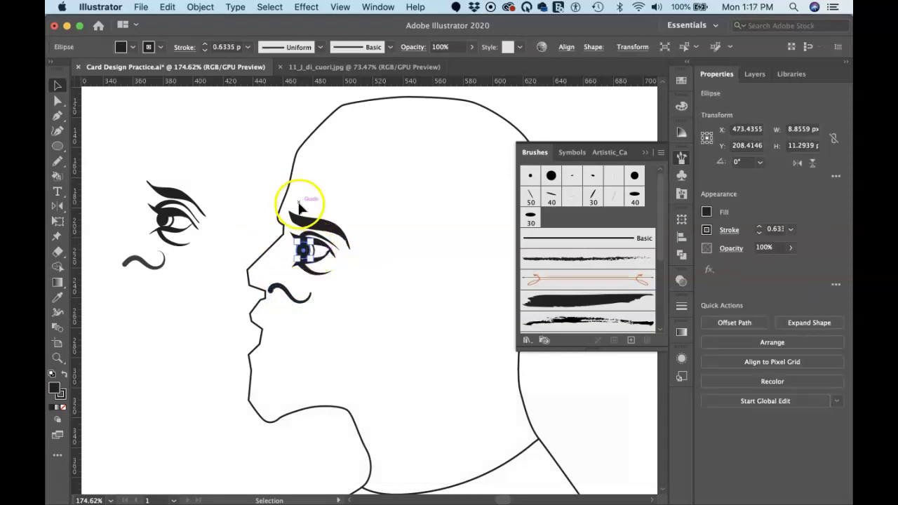
left_click(337, 272)
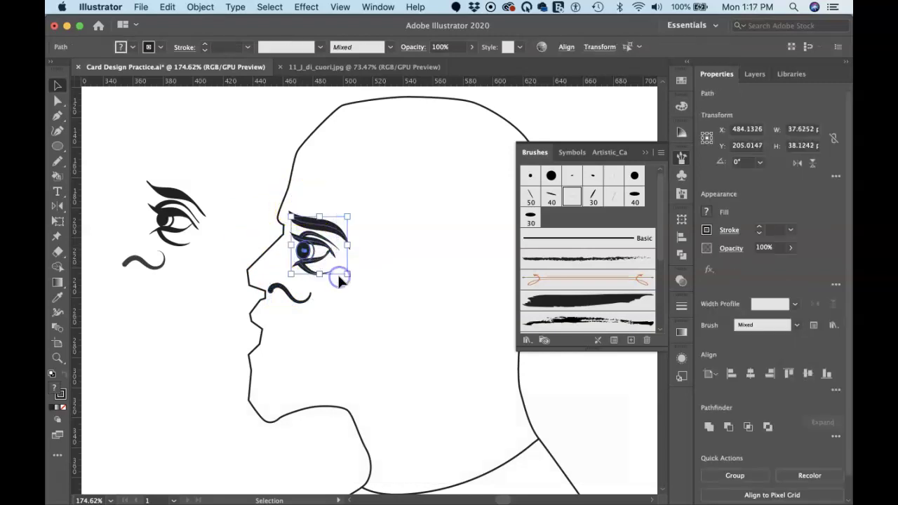
key("Up")
key("Up")
key("Right")
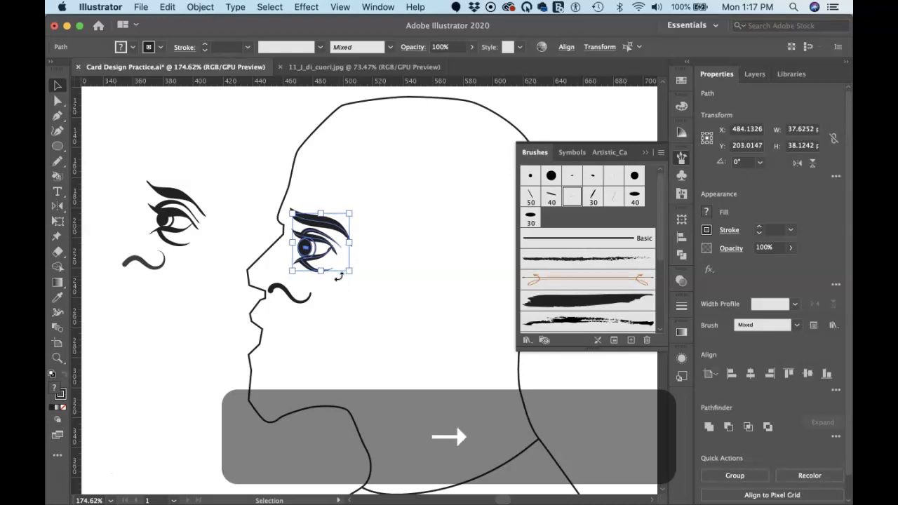
left_click(225, 192)
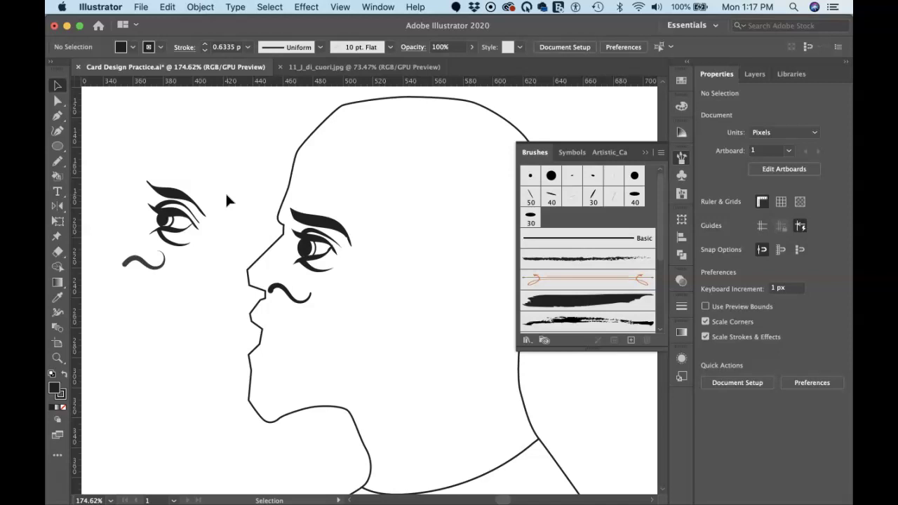
Unlock the second portrait's head and shoulders outline group.
key("super+0")
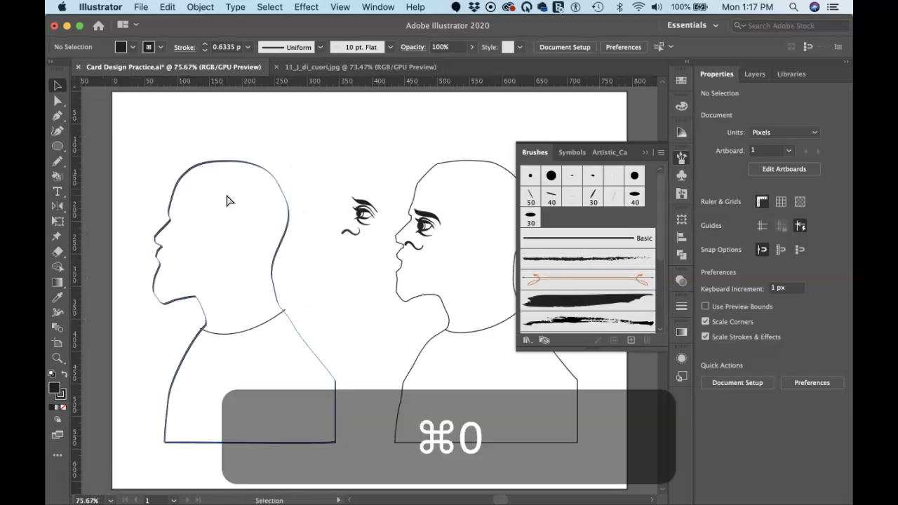
left_click(646, 154)
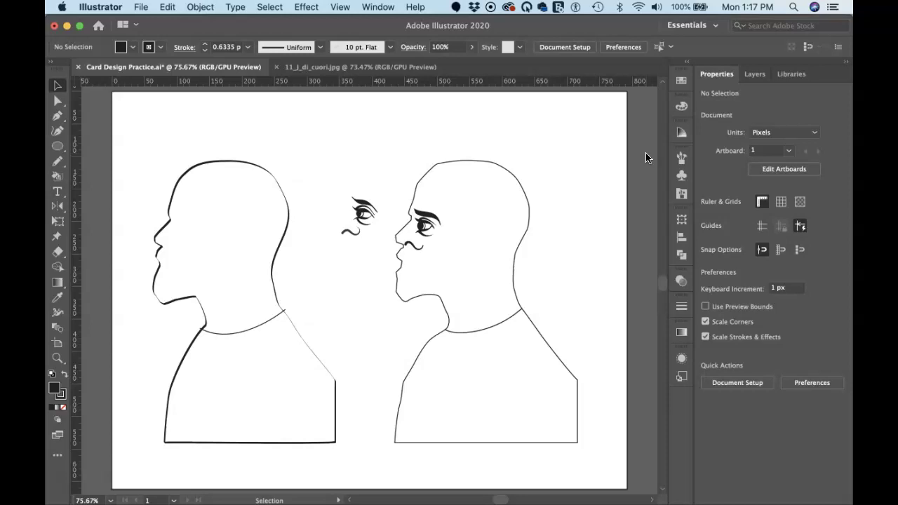
left_click(528, 200)
key("v")
left_click(521, 182)
key("alt+super+2")
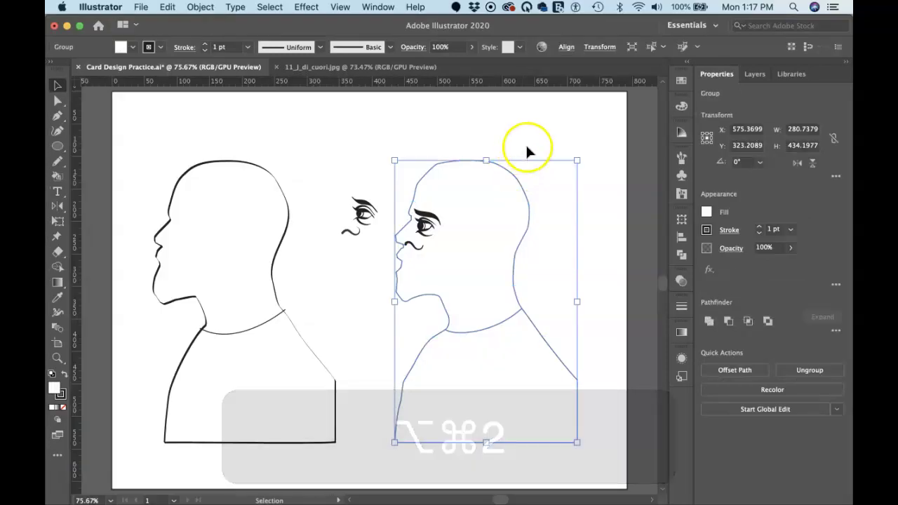
Apply the 10 pt. Flat calligraphic brush to the second portrait's head and shoulders outline.
left_click(681, 176)
left_click(681, 176)
left_click(681, 157)
left_click(572, 199)
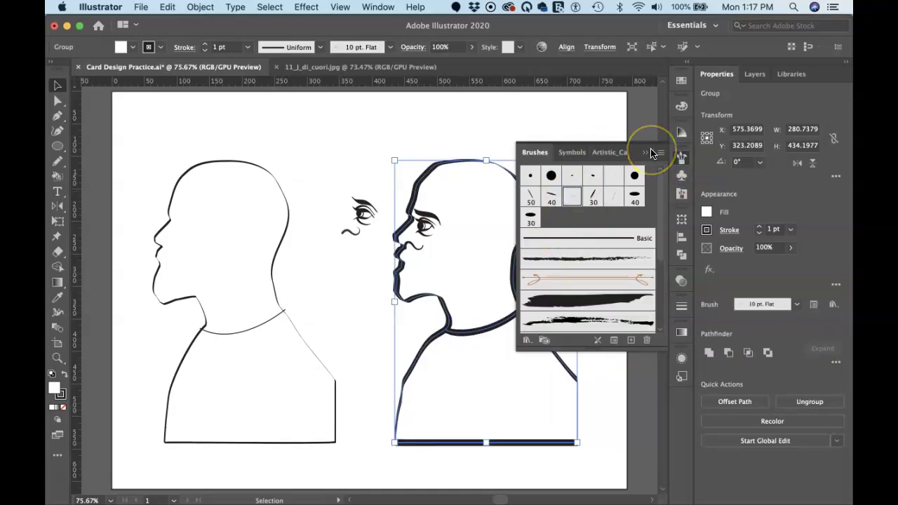
Set the outline's calligraphic brush stroke to a 57° angle, 4% roundness and 2 pt size, keeping the random angle variation.
left_click(613, 341)
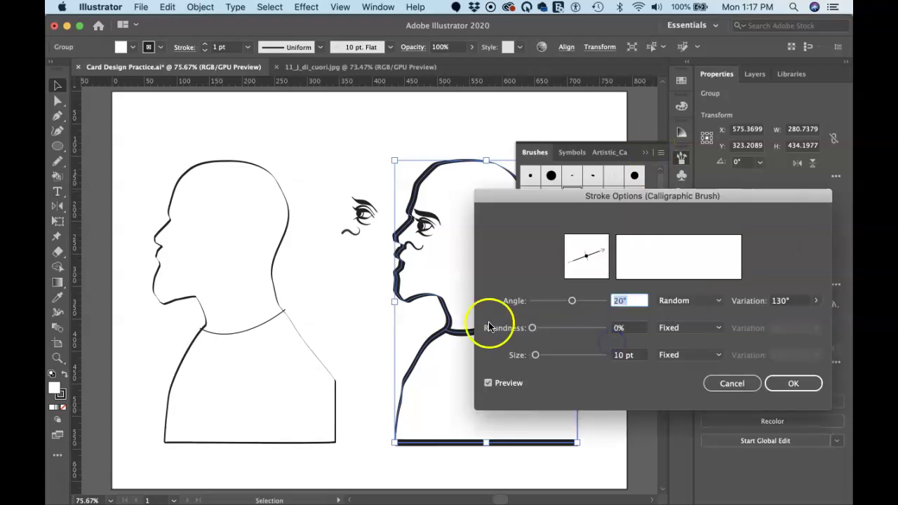
mouse_move(605, 251)
left_mouse_down()
mouse_move(581, 241)
mouse_move(588, 244)
left_mouse_up()
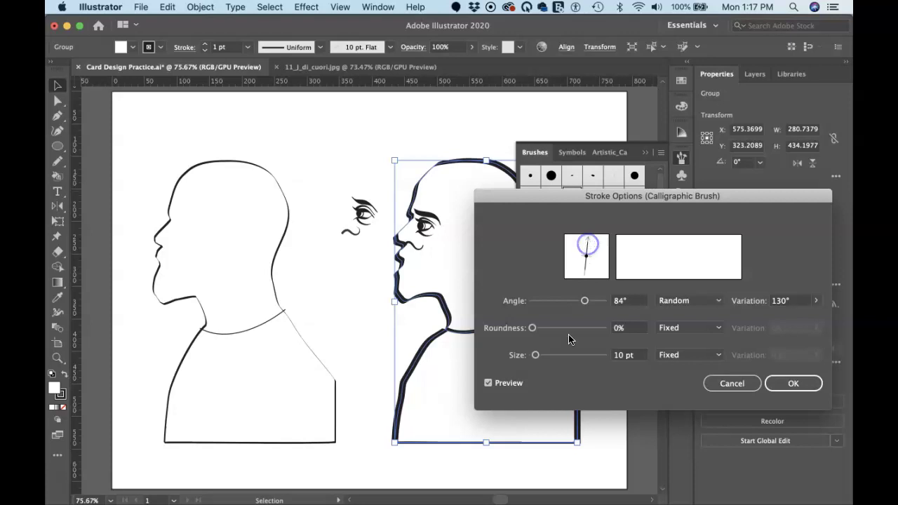
left_click_drag(538, 355, 533, 357)
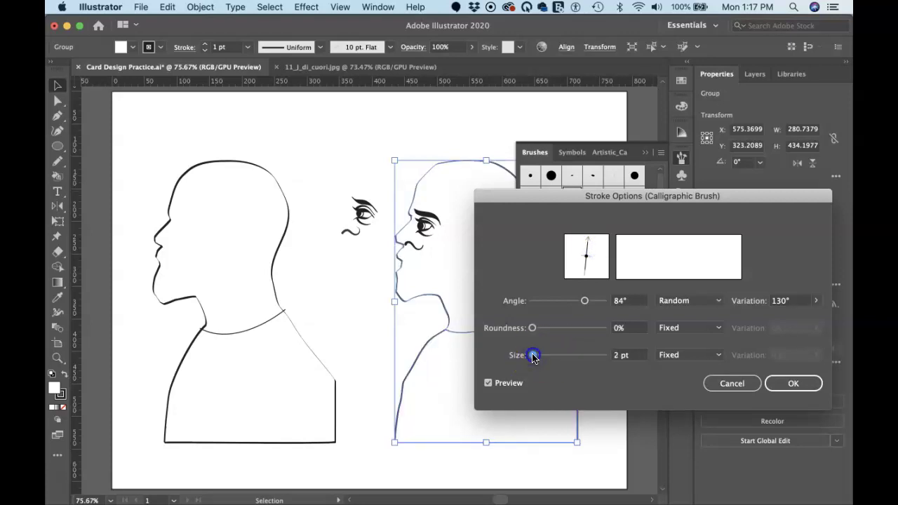
mouse_move(587, 241)
left_mouse_down()
mouse_move(585, 248)
mouse_move(592, 244)
left_mouse_up()
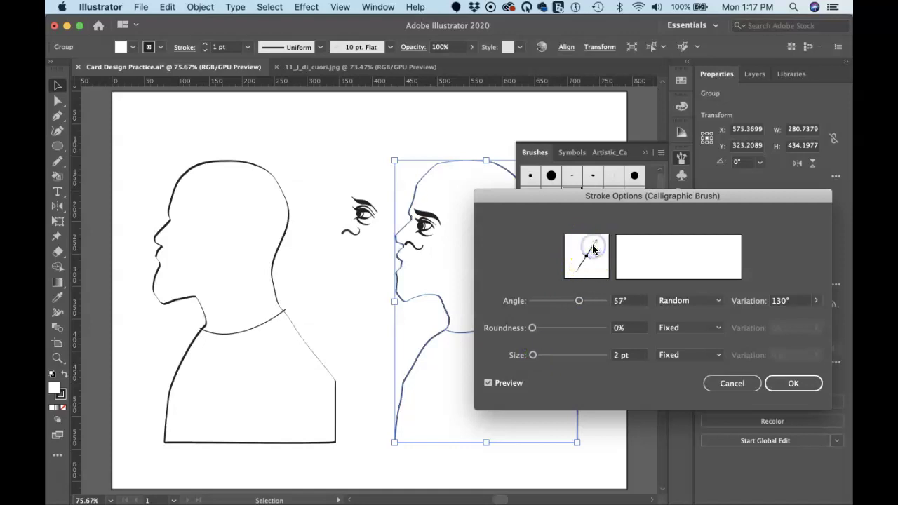
left_click_drag(575, 308, 575, 308)
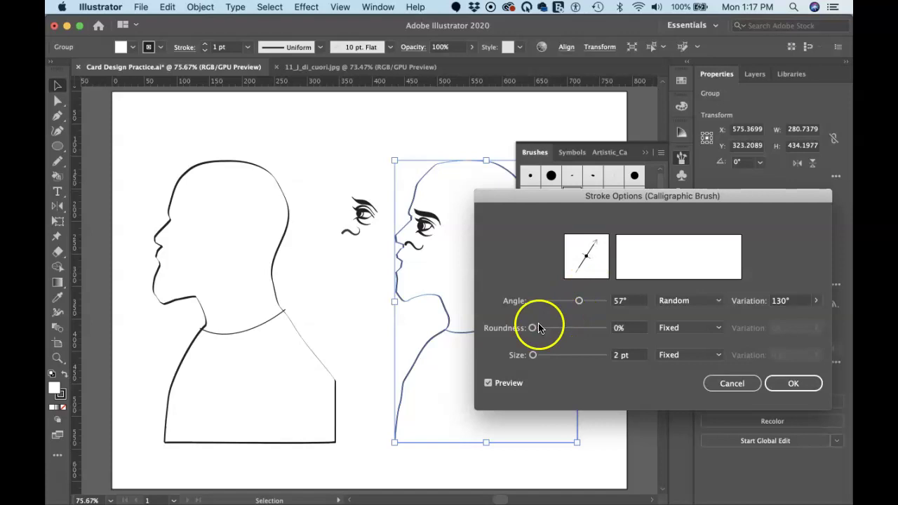
left_click_drag(534, 328, 538, 331)
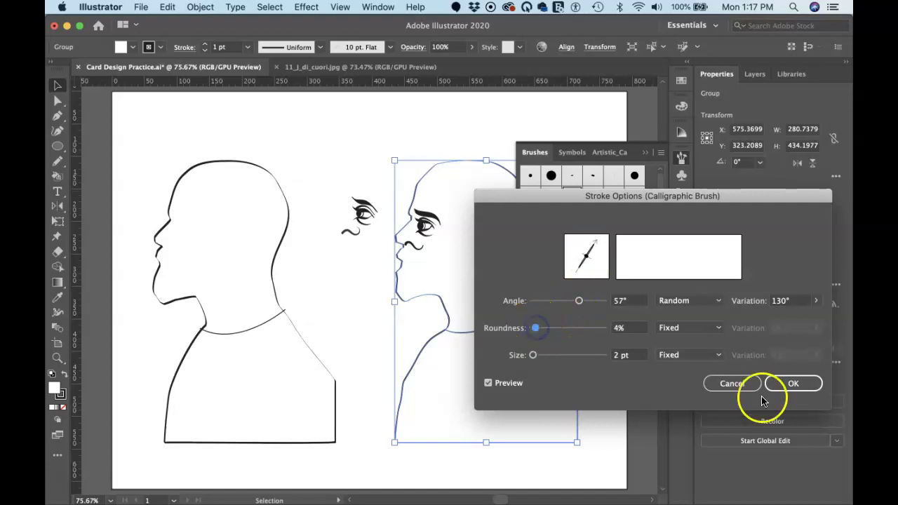
left_click(798, 381)
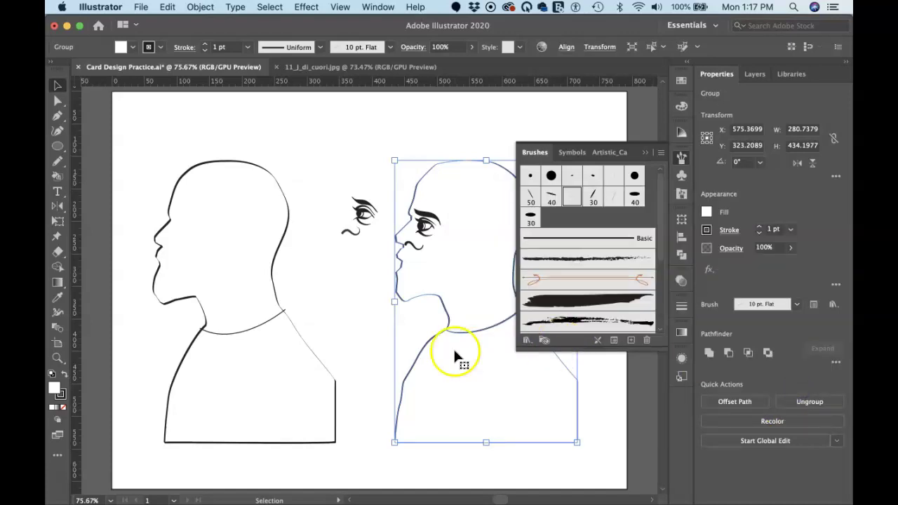
left_click(646, 152)
Move the spare eyebrow, eye and moustache pieces between the portraits onto the face of the first portrait.
left_click(586, 135)
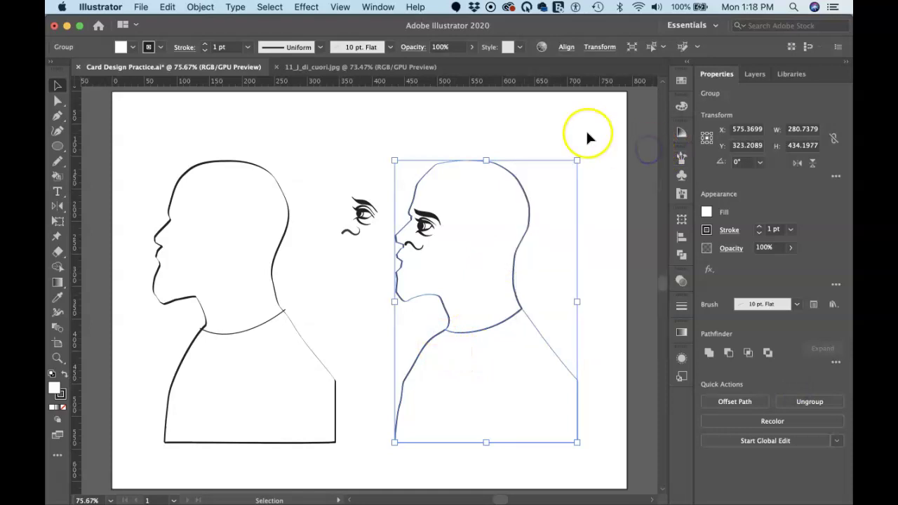
mouse_move(357, 182)
left_mouse_down()
mouse_move(344, 176)
mouse_move(367, 252)
left_mouse_up()
left_click_drag(358, 203, 187, 220)
left_click(318, 160)
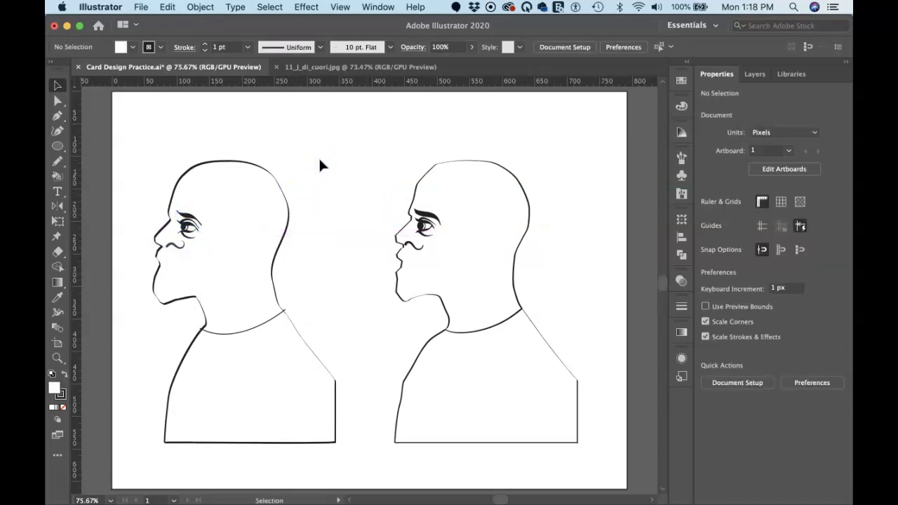